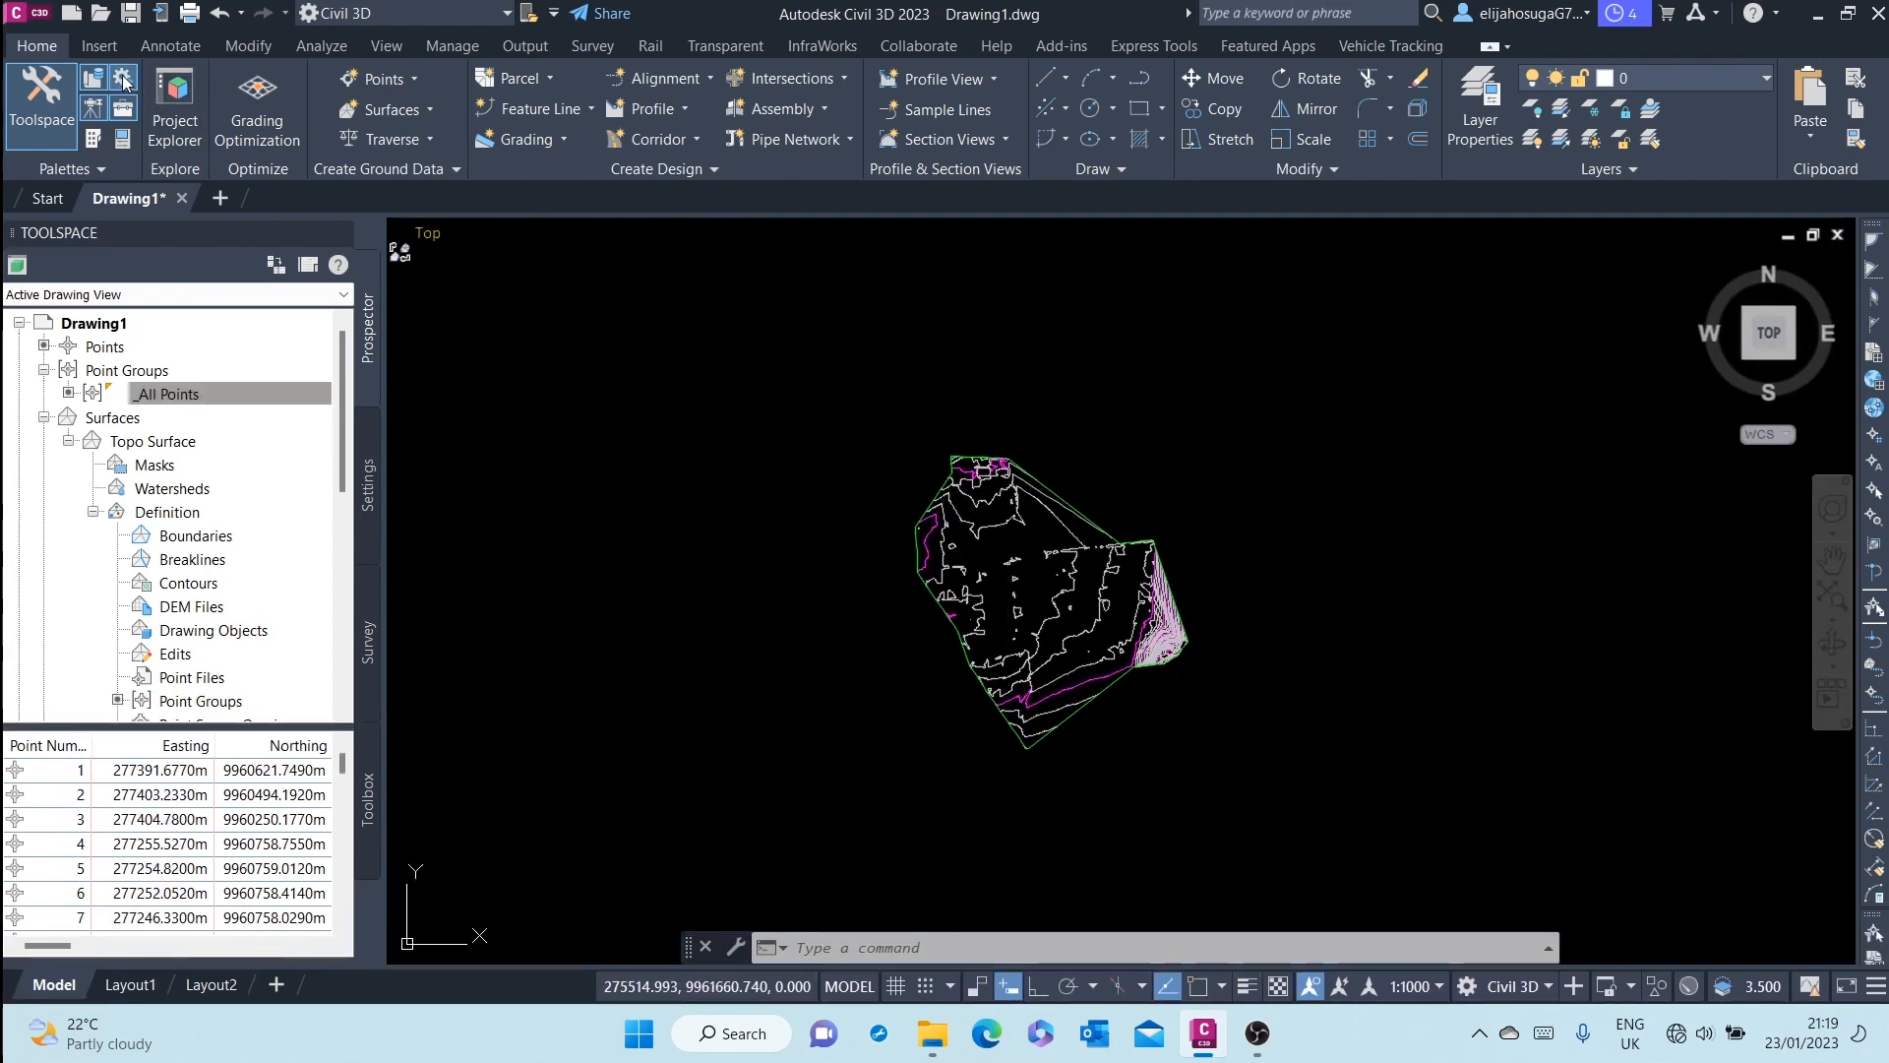
# - Add a single contour label to the white minor contour just south of the magenta major contour near the surface's southern end
pyautogui.click(173, 47)
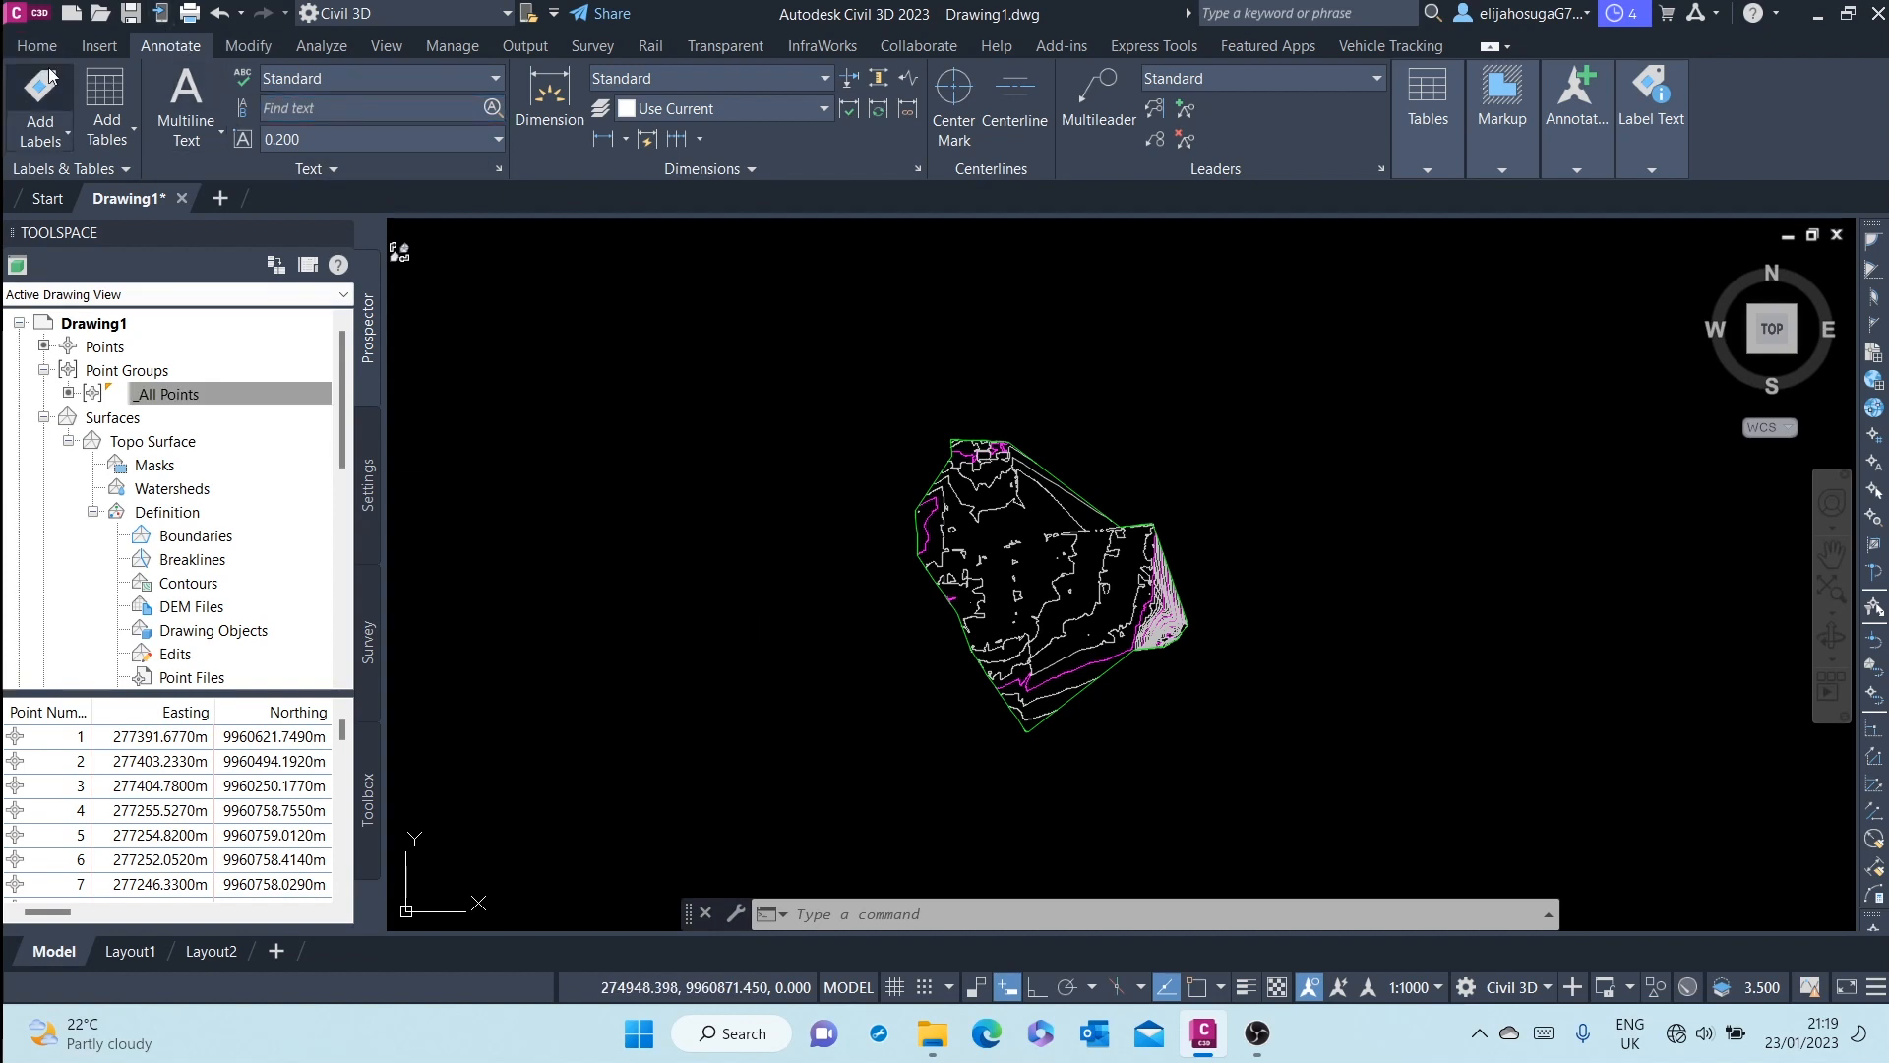
pyautogui.click(40, 139)
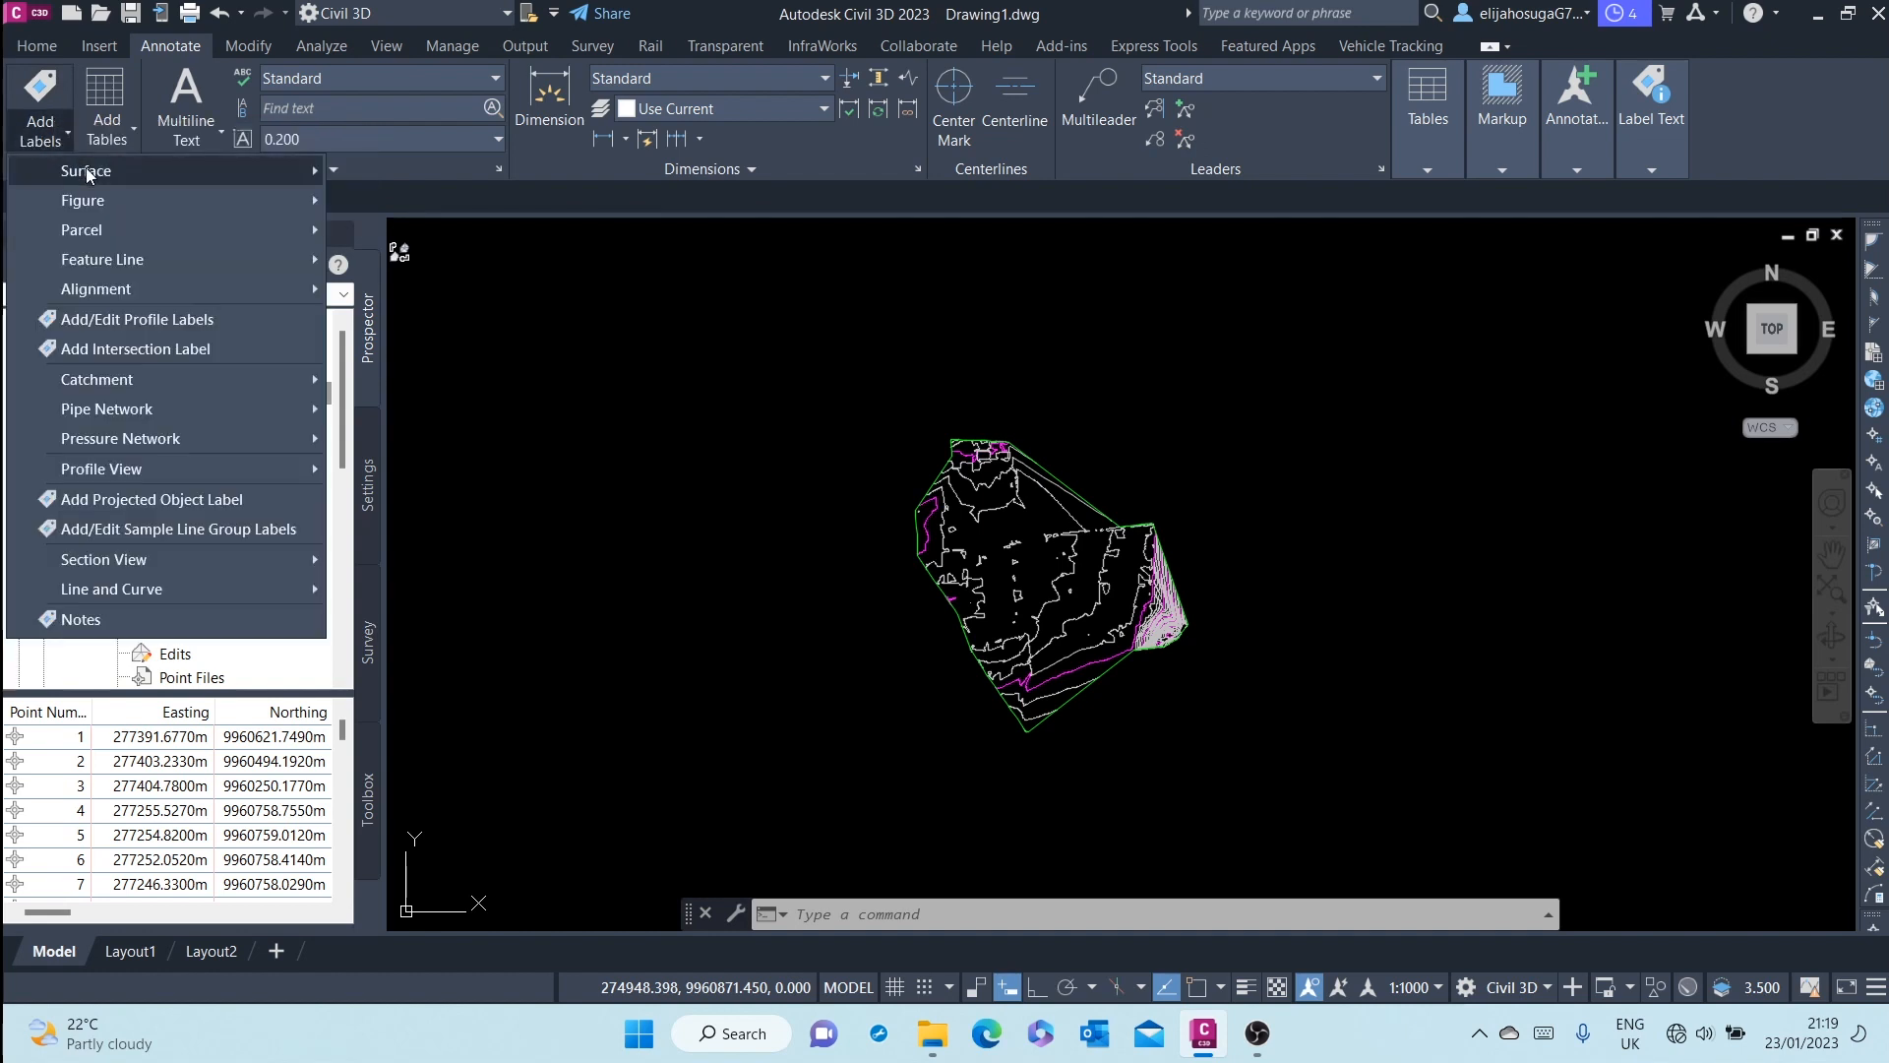
pyautogui.moveTo(87, 174)
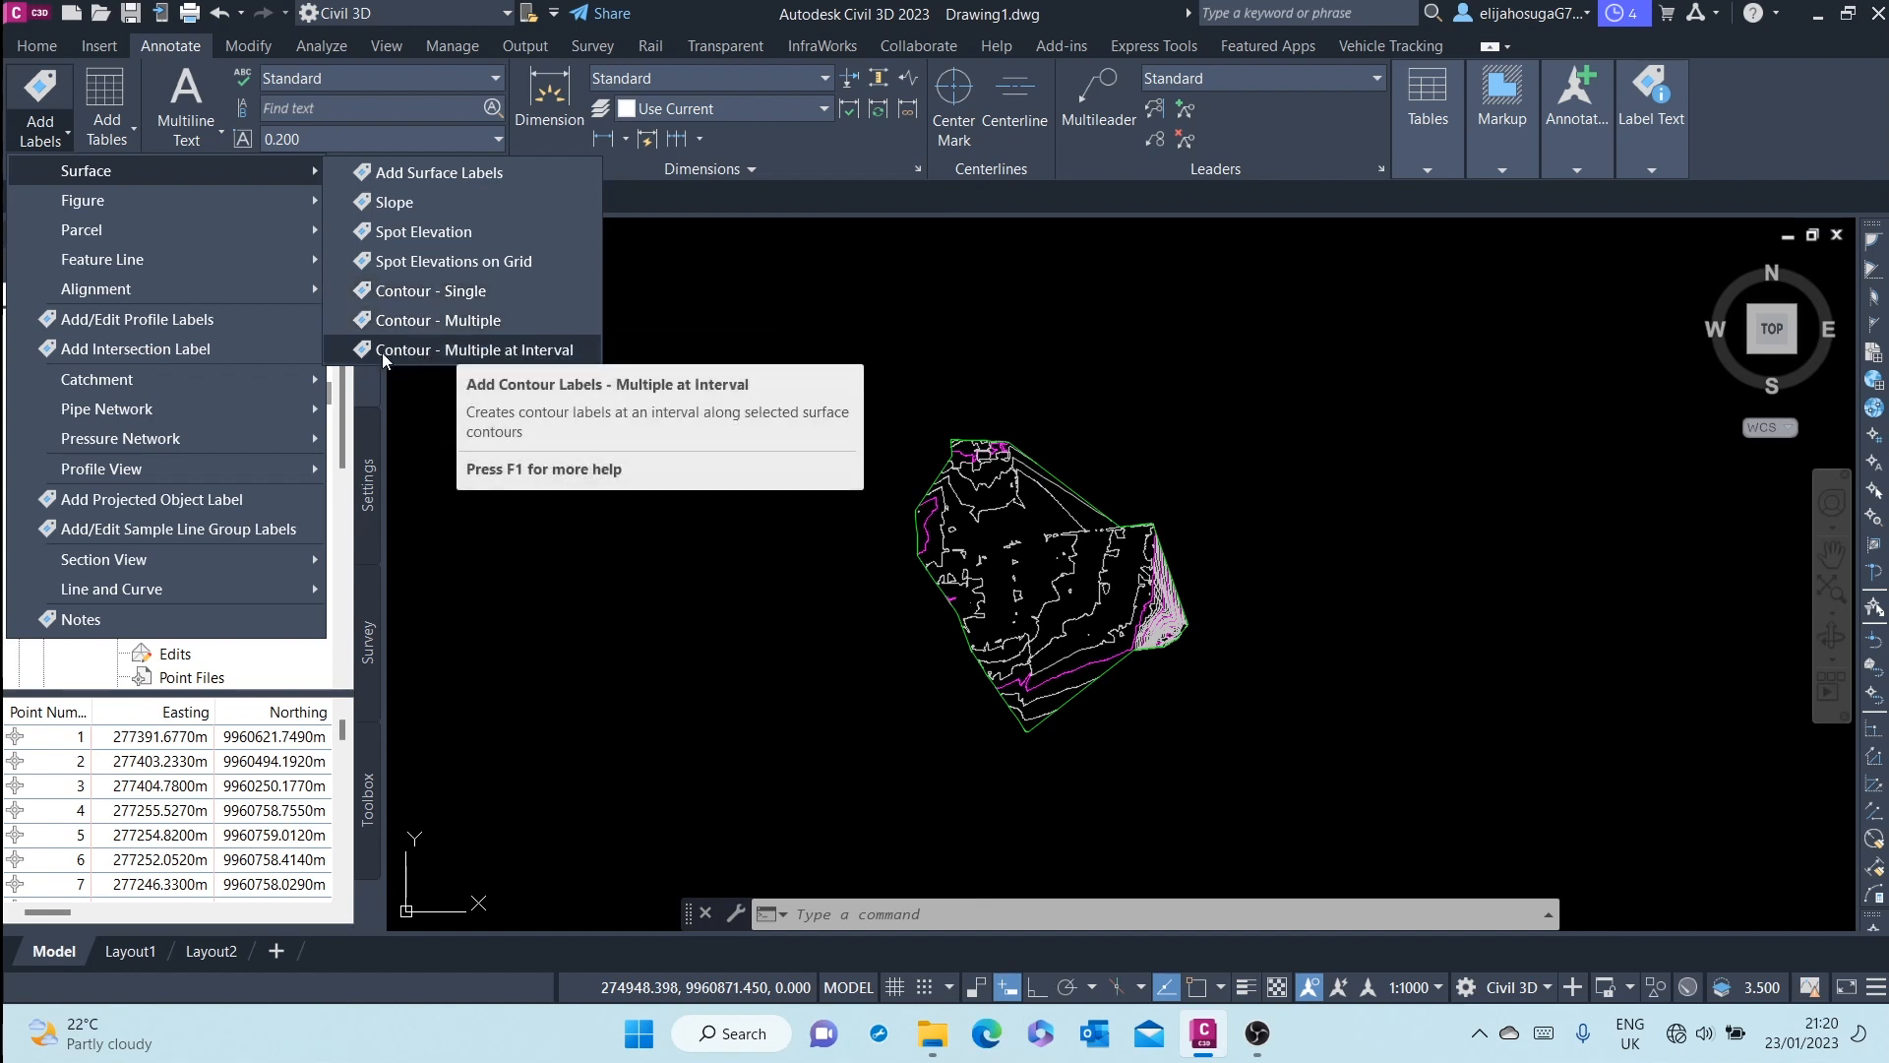
pyautogui.click(451, 294)
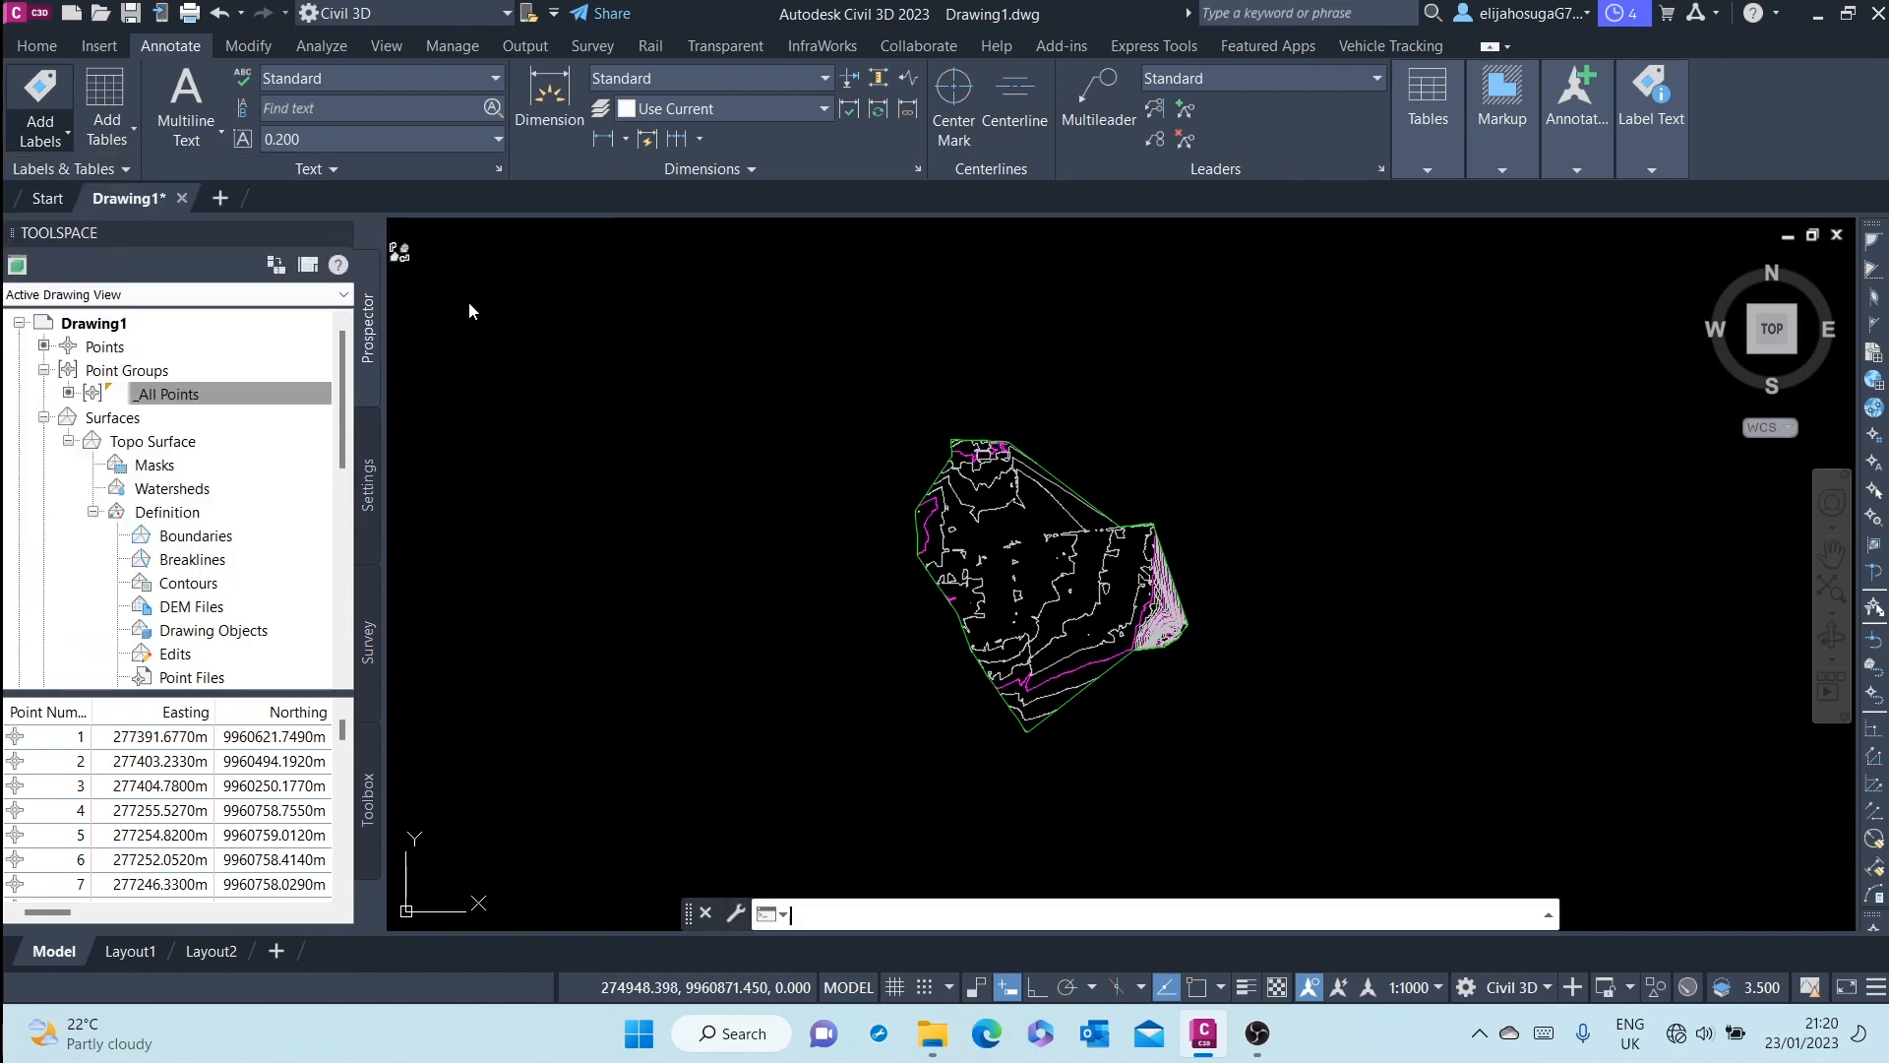
pyautogui.scroll(4, 1069, 679)
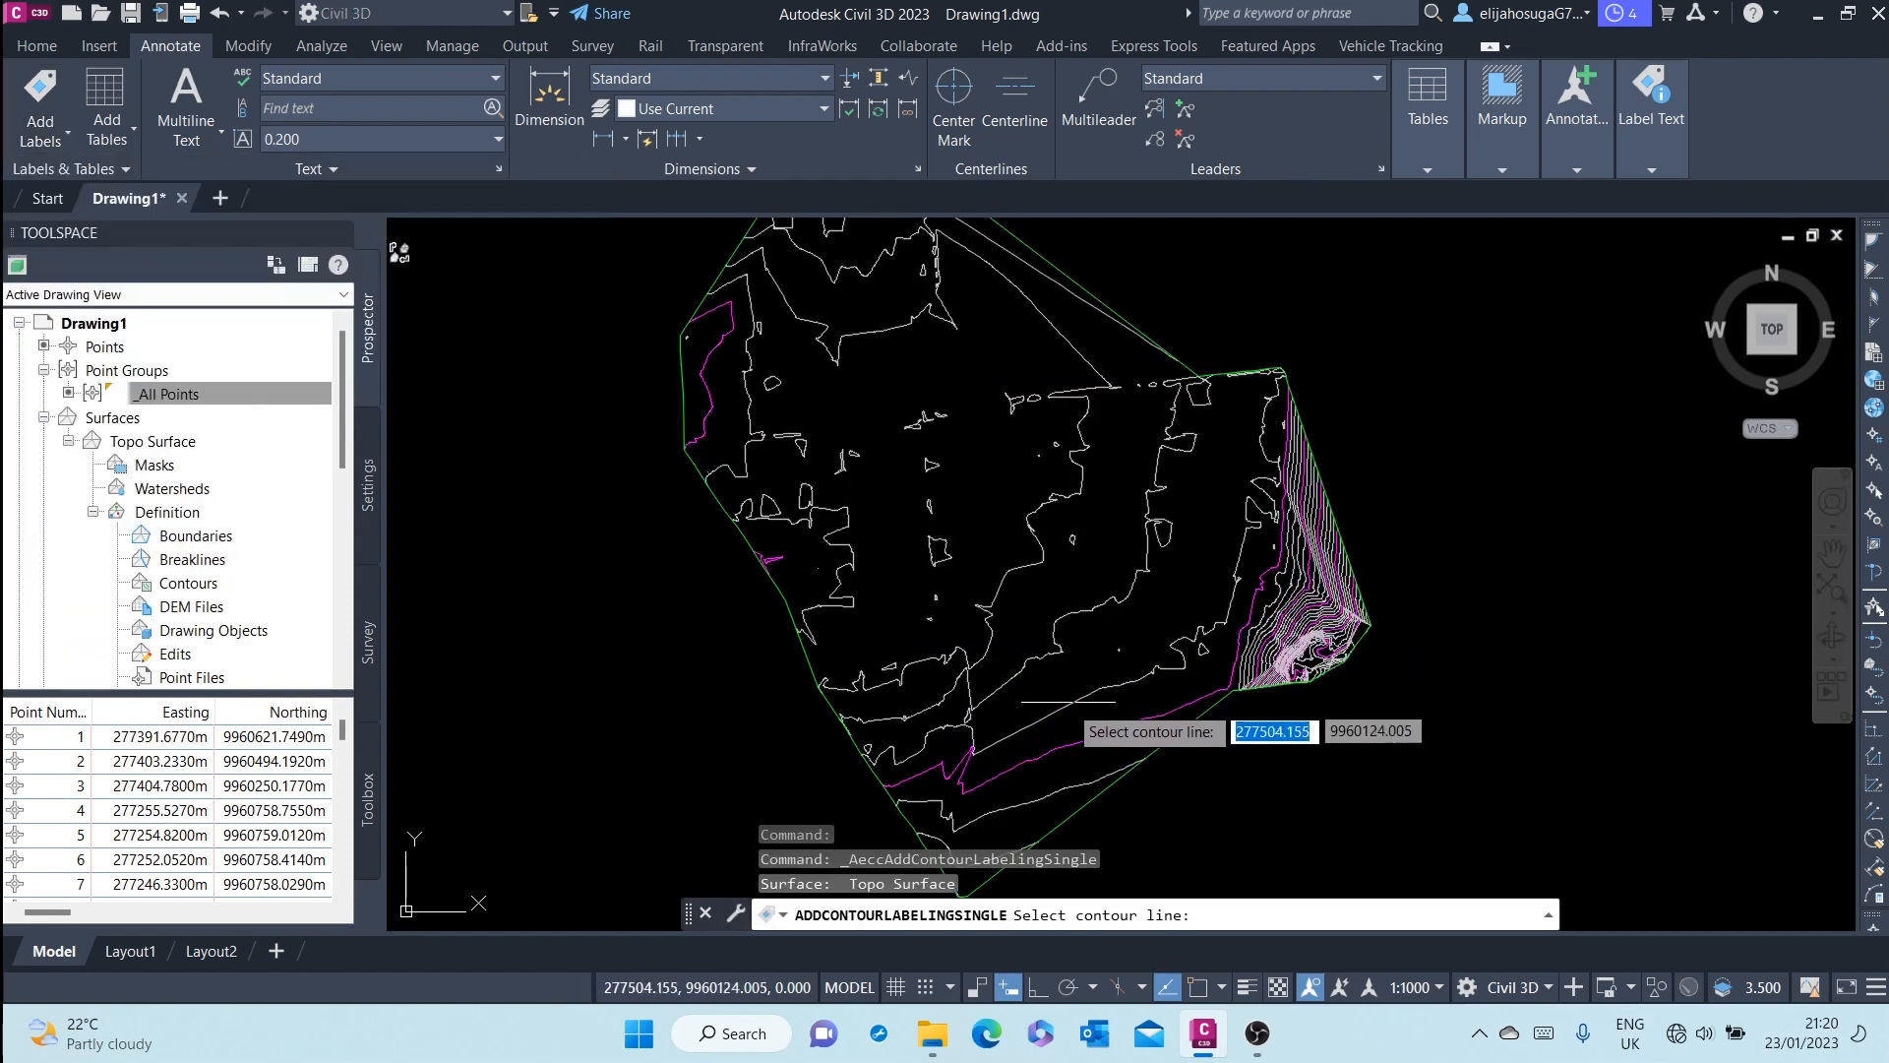
pyautogui.scroll(3, 1069, 702)
pyautogui.scroll(1, 960, 664)
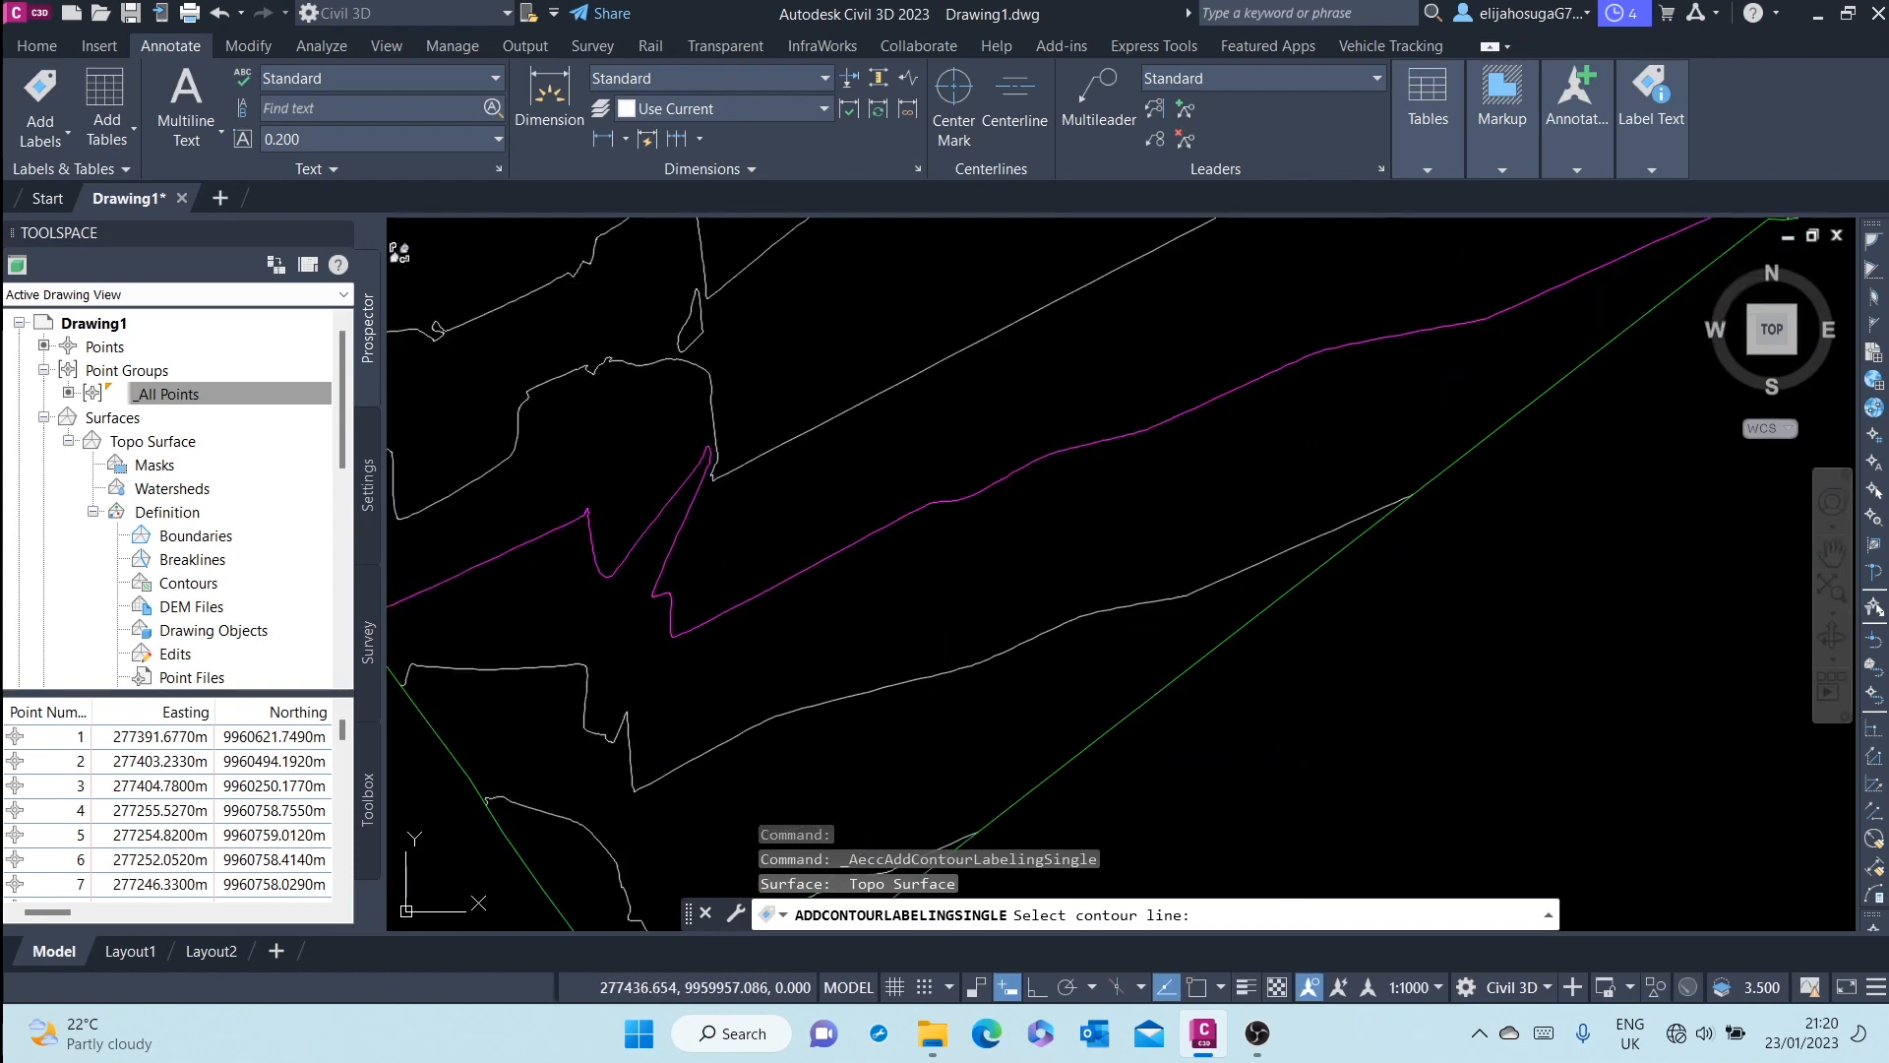
pyautogui.click(937, 669)
pyautogui.scroll(2, 886, 673)
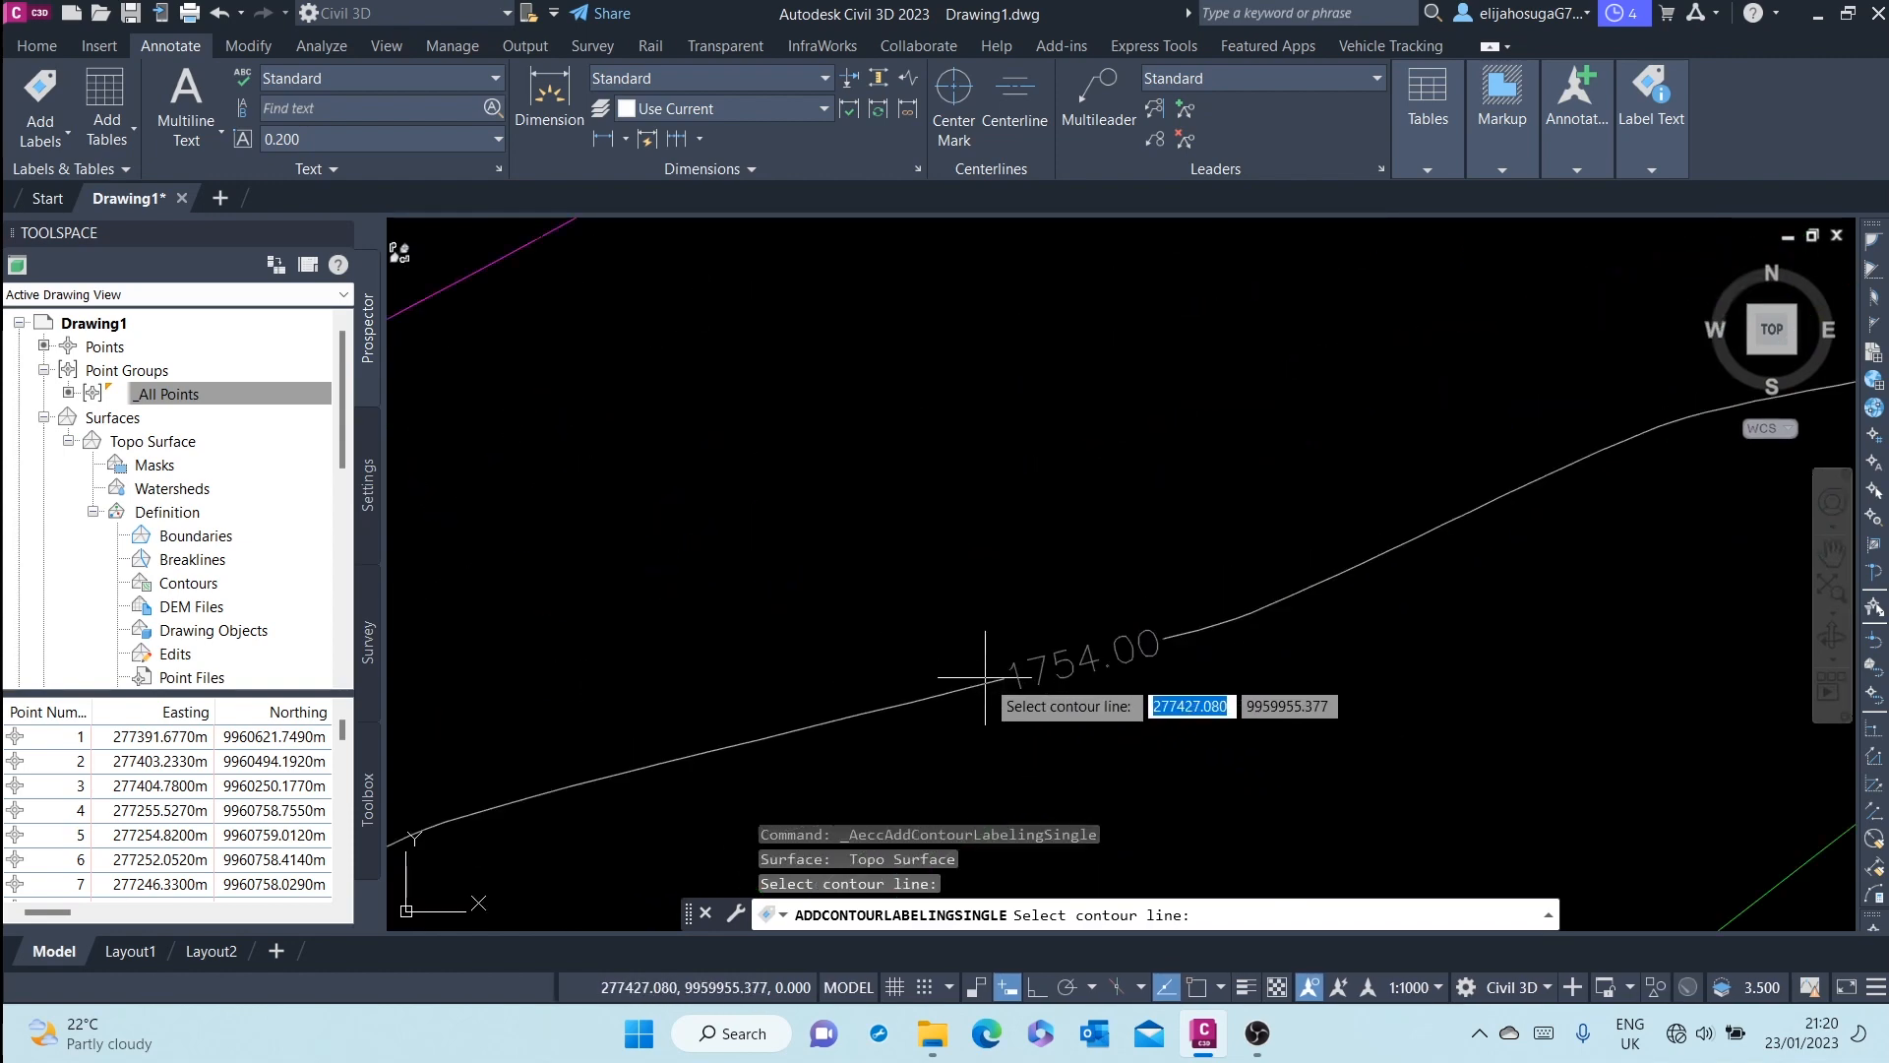
pyautogui.press('Escape')
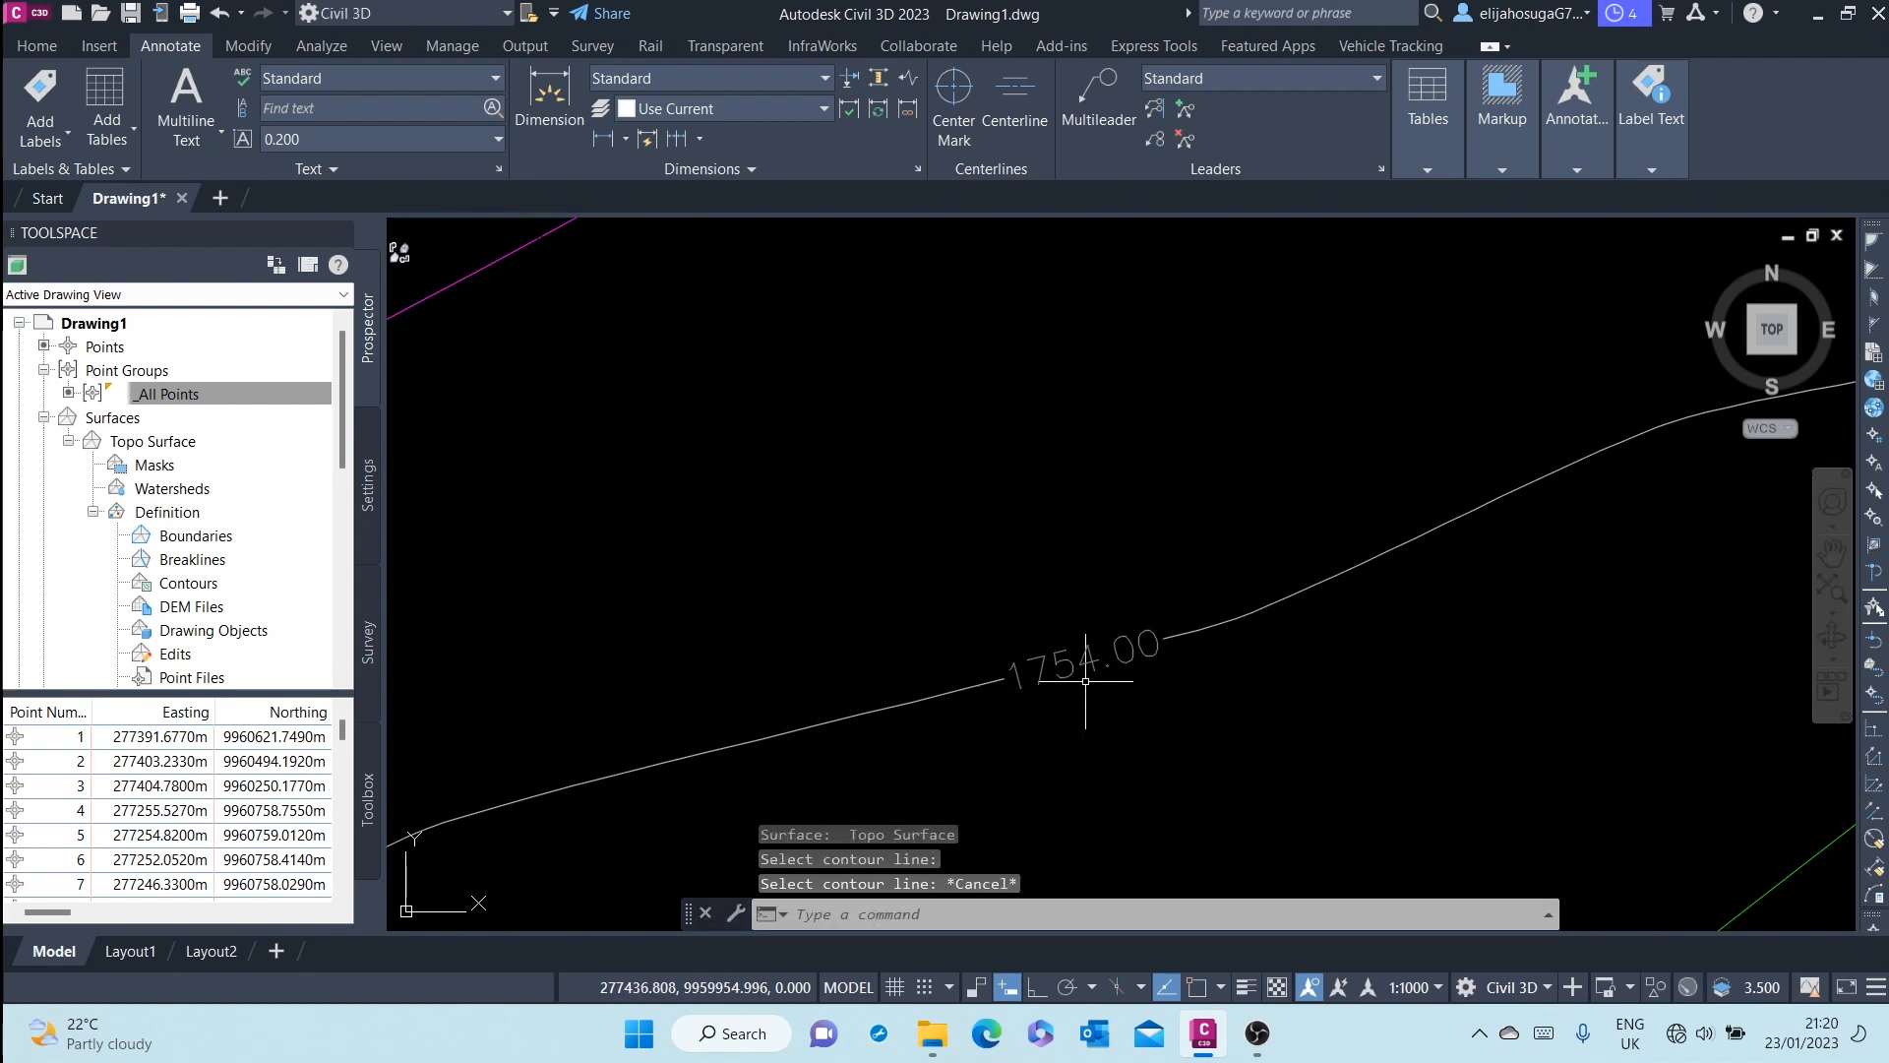
# - Stretch the new label's line grip northward so that it crosses and labels the next three contours
pyautogui.scroll(-1, 1077, 668)
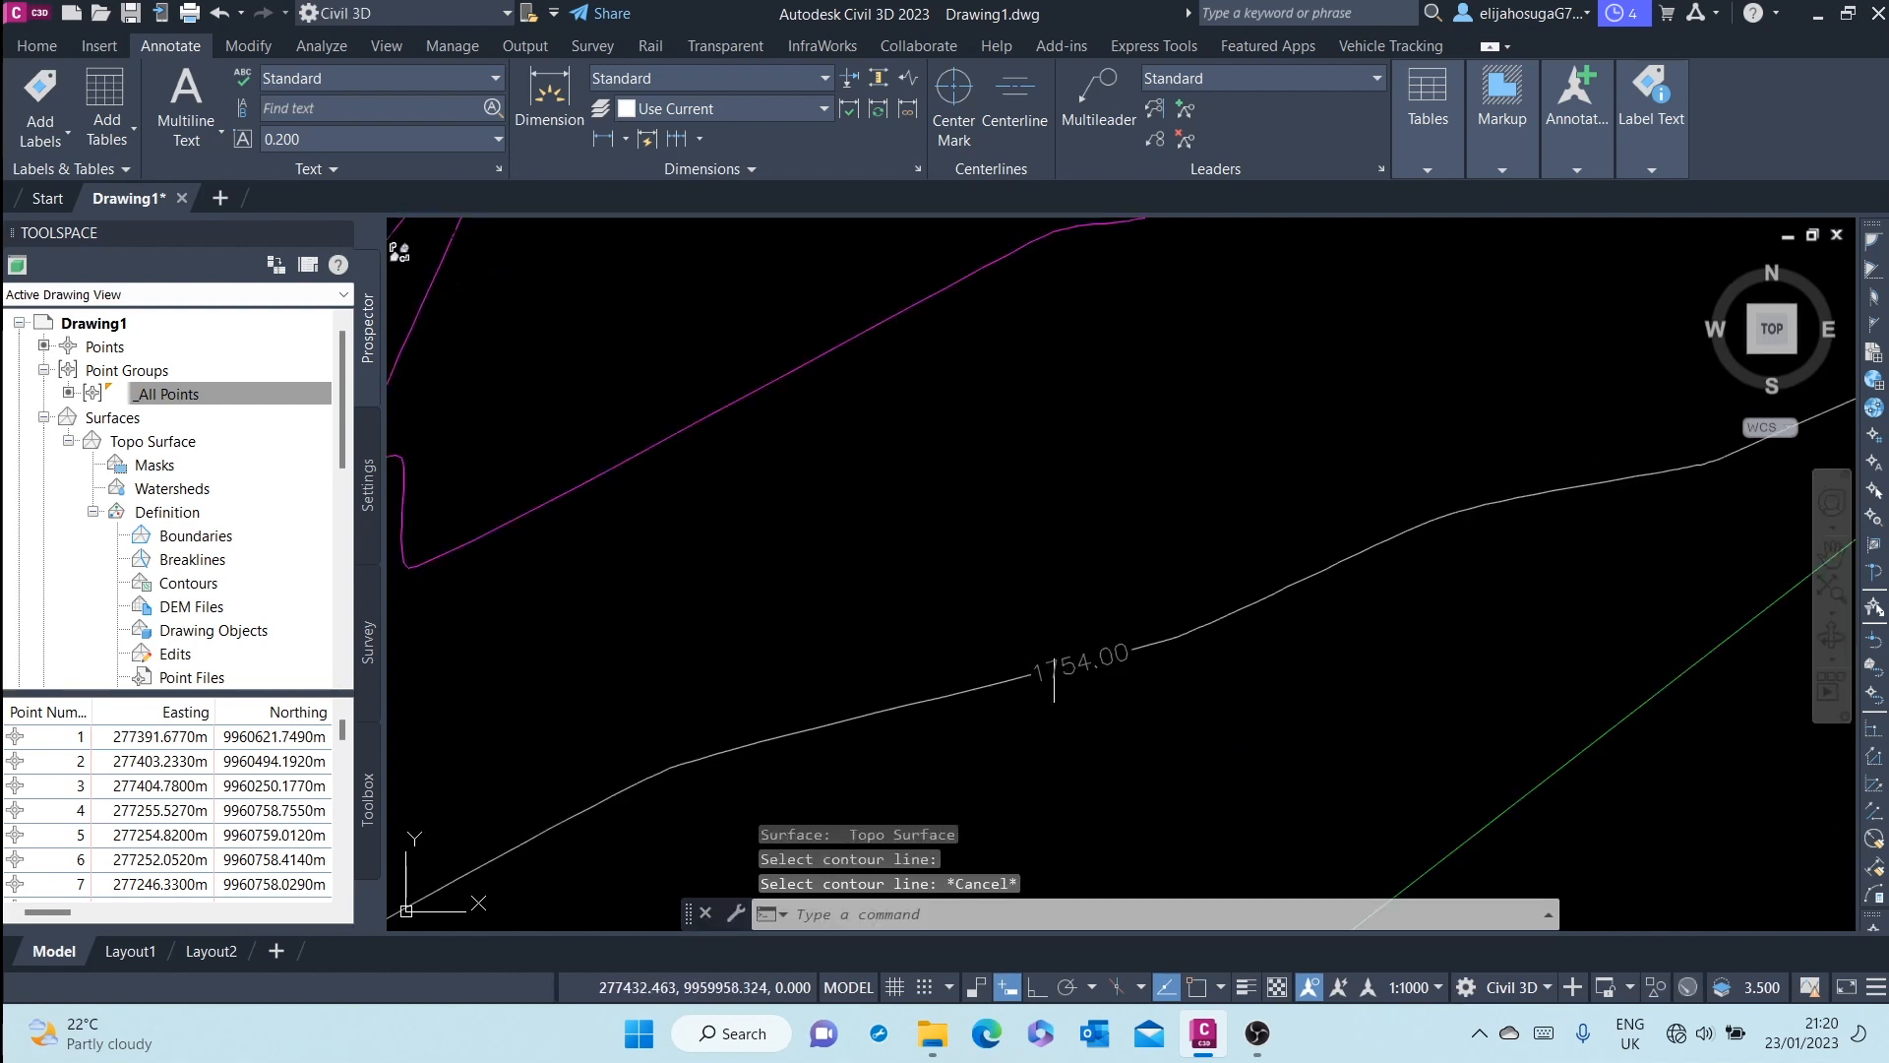
pyautogui.scroll(4, 1053, 679)
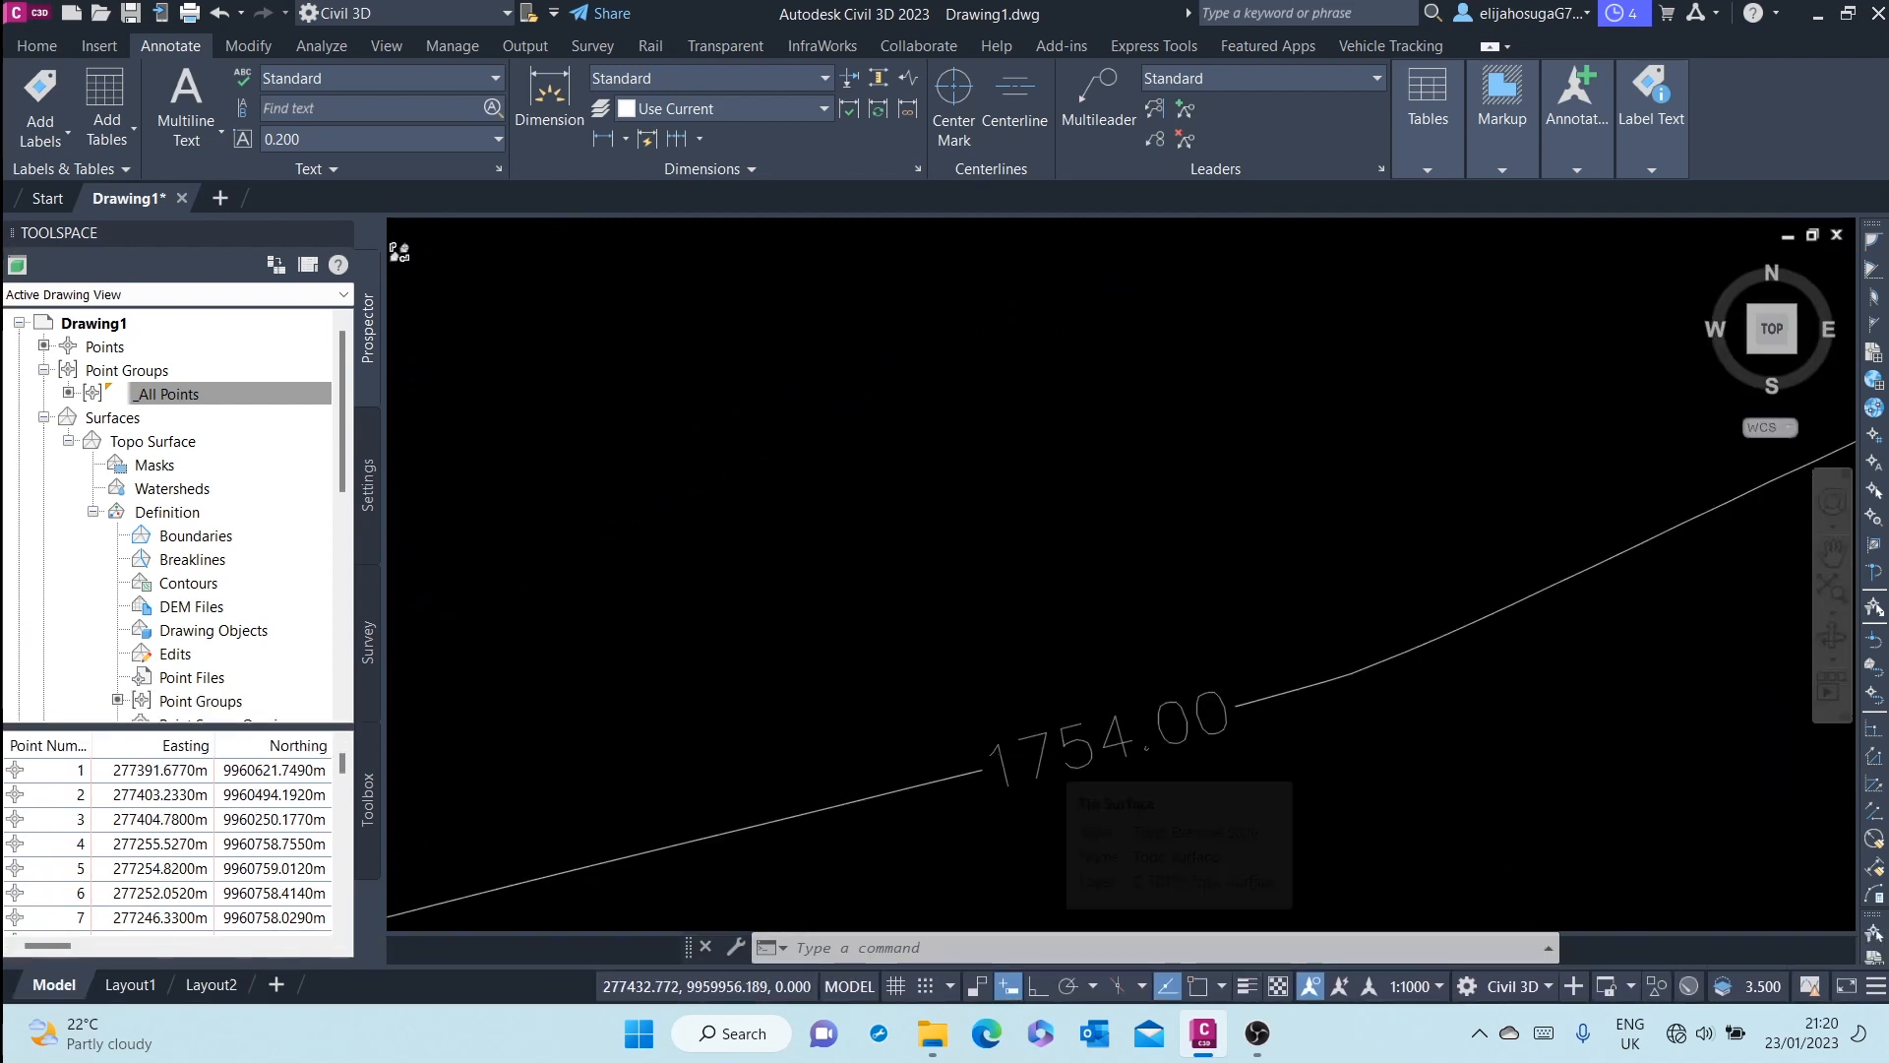
pyautogui.click(1013, 772)
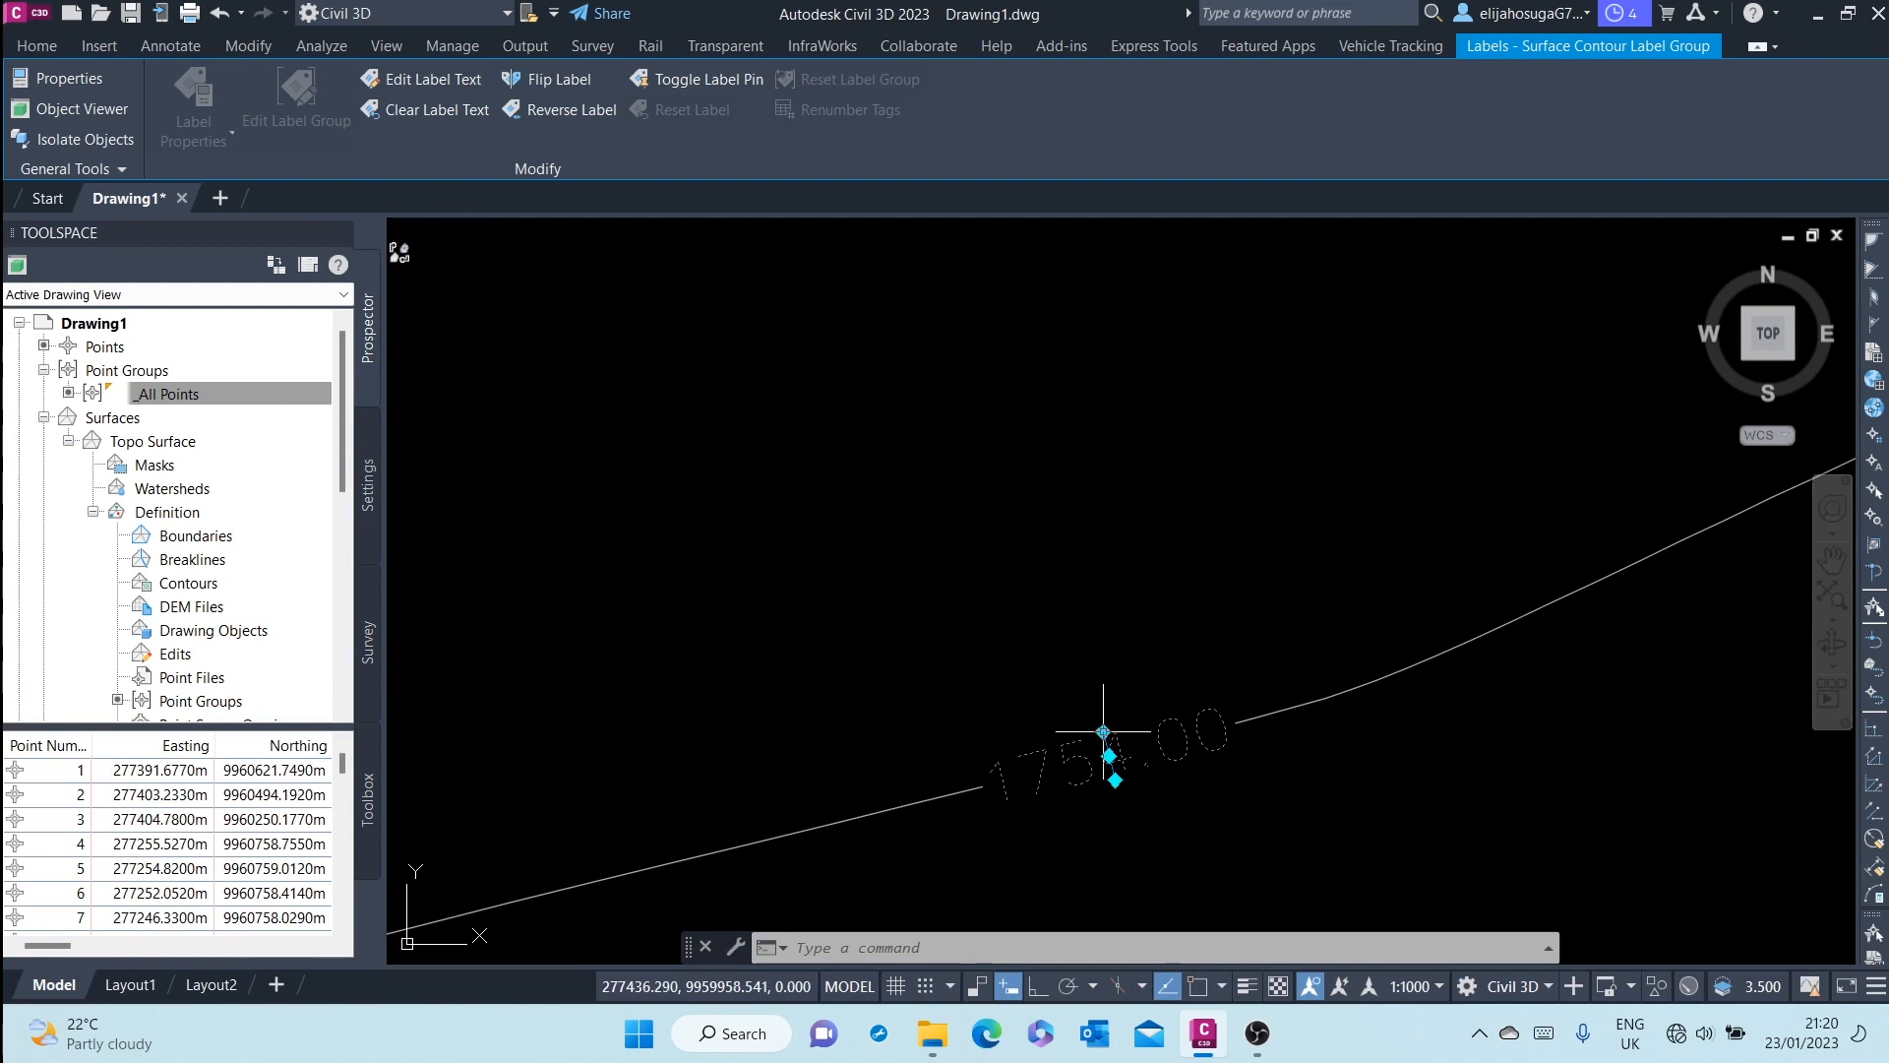
pyautogui.click(1103, 731)
pyautogui.scroll(-3, 998, 410)
pyautogui.moveTo(998, 409); pyautogui.dragTo(1108, 792, button='middle')
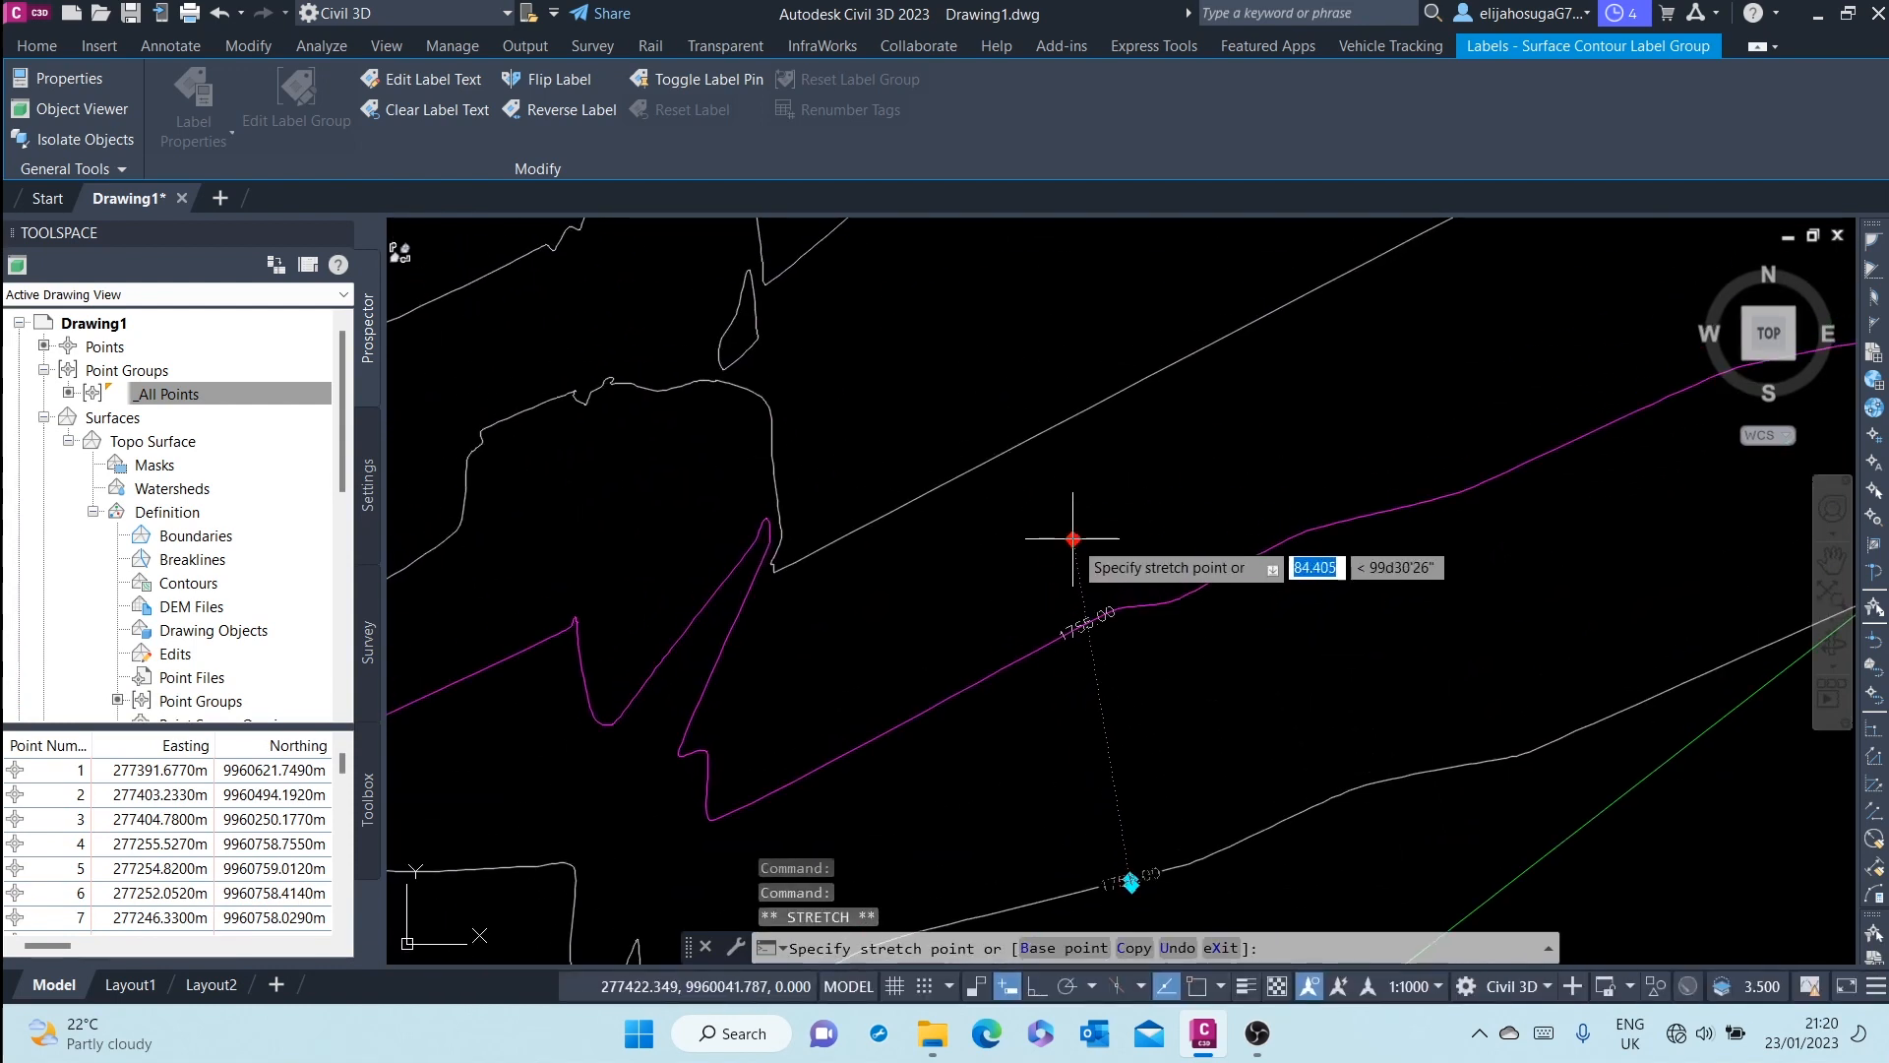
pyautogui.moveTo(1033, 304); pyautogui.dragTo(1069, 469, button='middle')
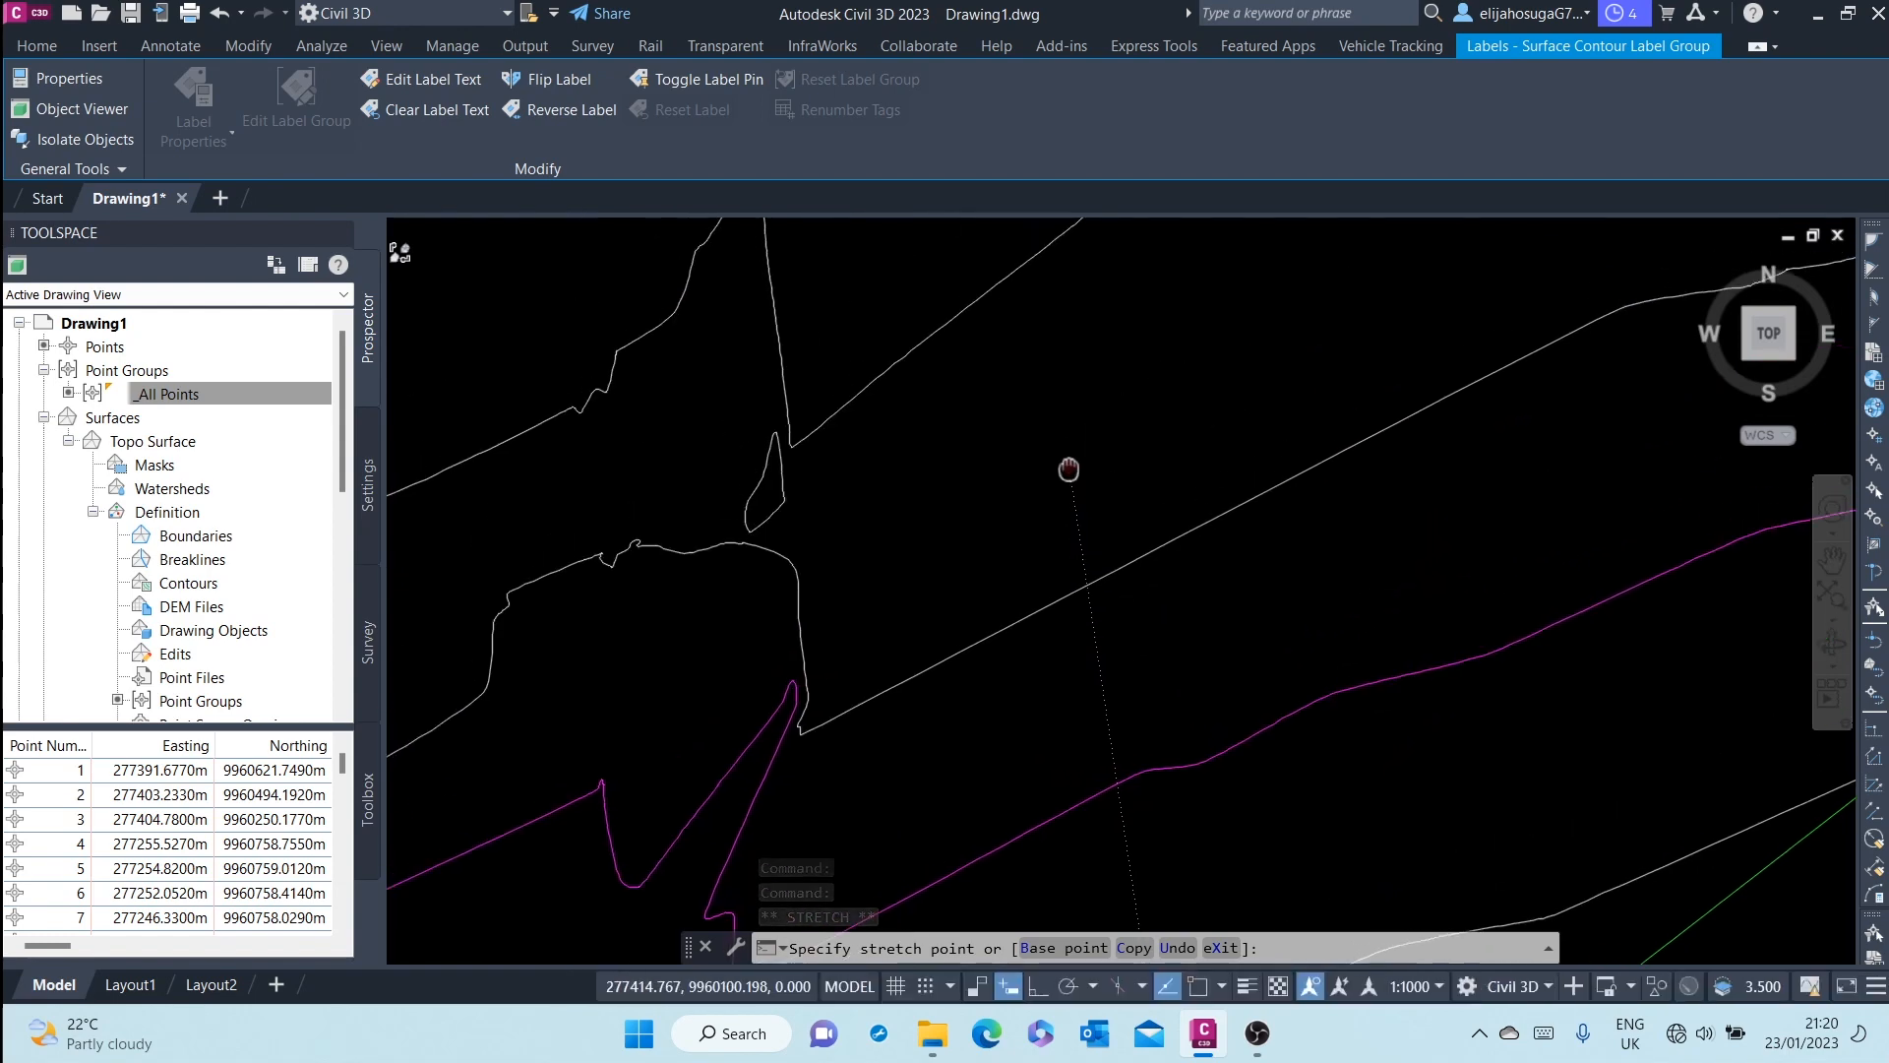
pyautogui.click(983, 255)
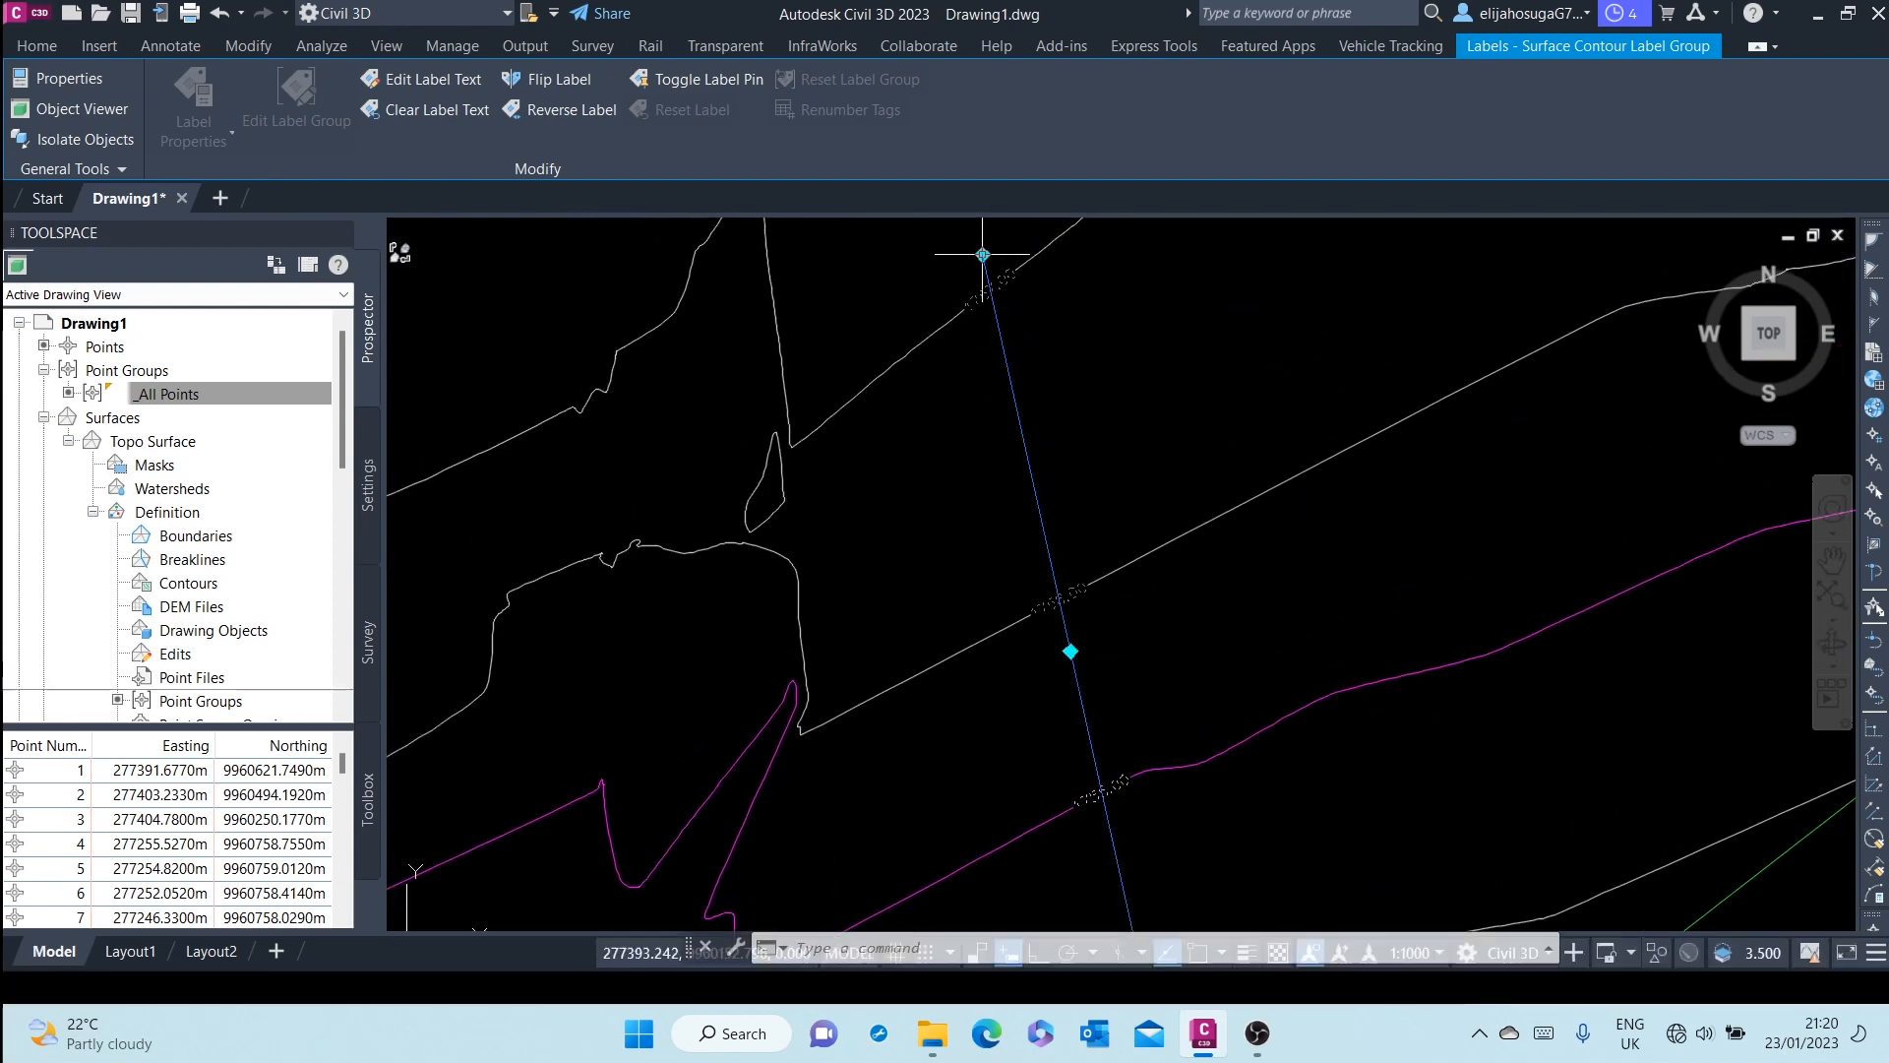
# - Examine the elevation labels where the stretched label line crosses the contours, with the label group selected and deselected
pyautogui.scroll(-3, 1082, 529)
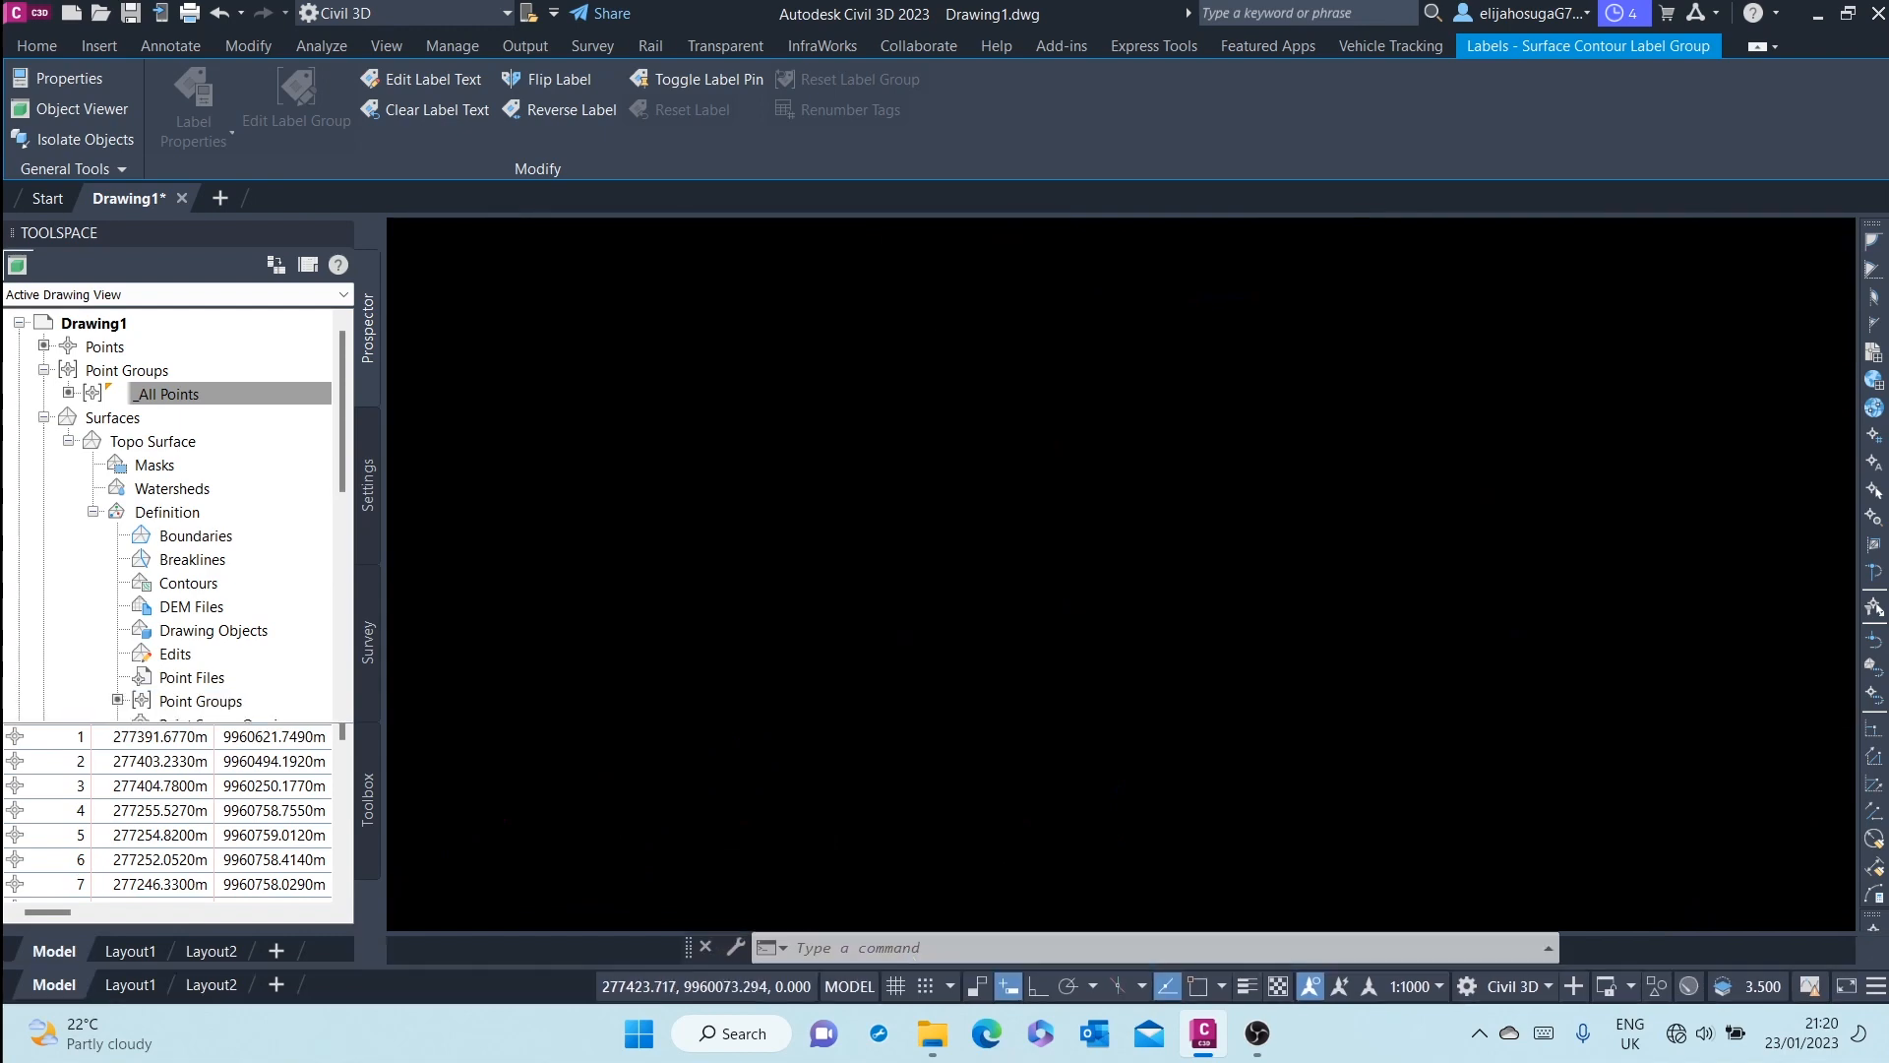
pyautogui.moveTo(1083, 569); pyautogui.dragTo(1082, 551, button='middle')
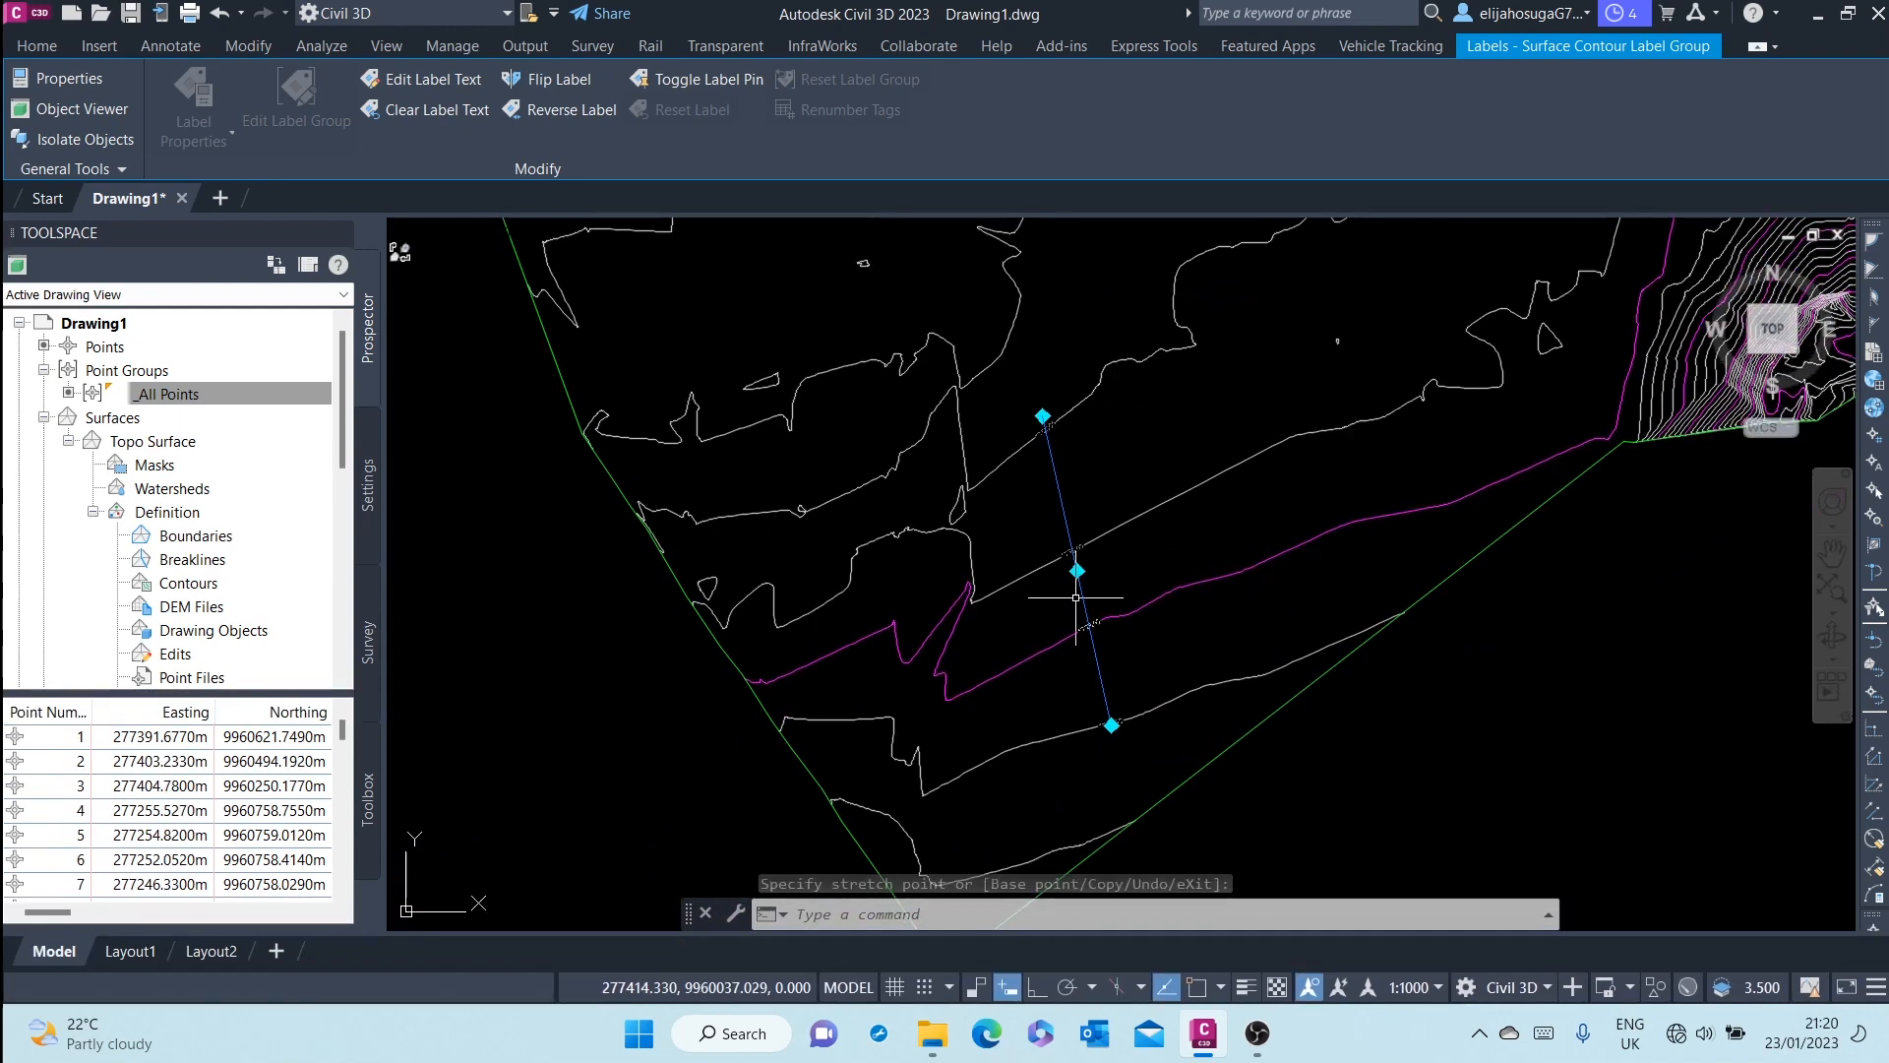
pyautogui.scroll(4, 1082, 551)
pyautogui.scroll(-5, 1093, 610)
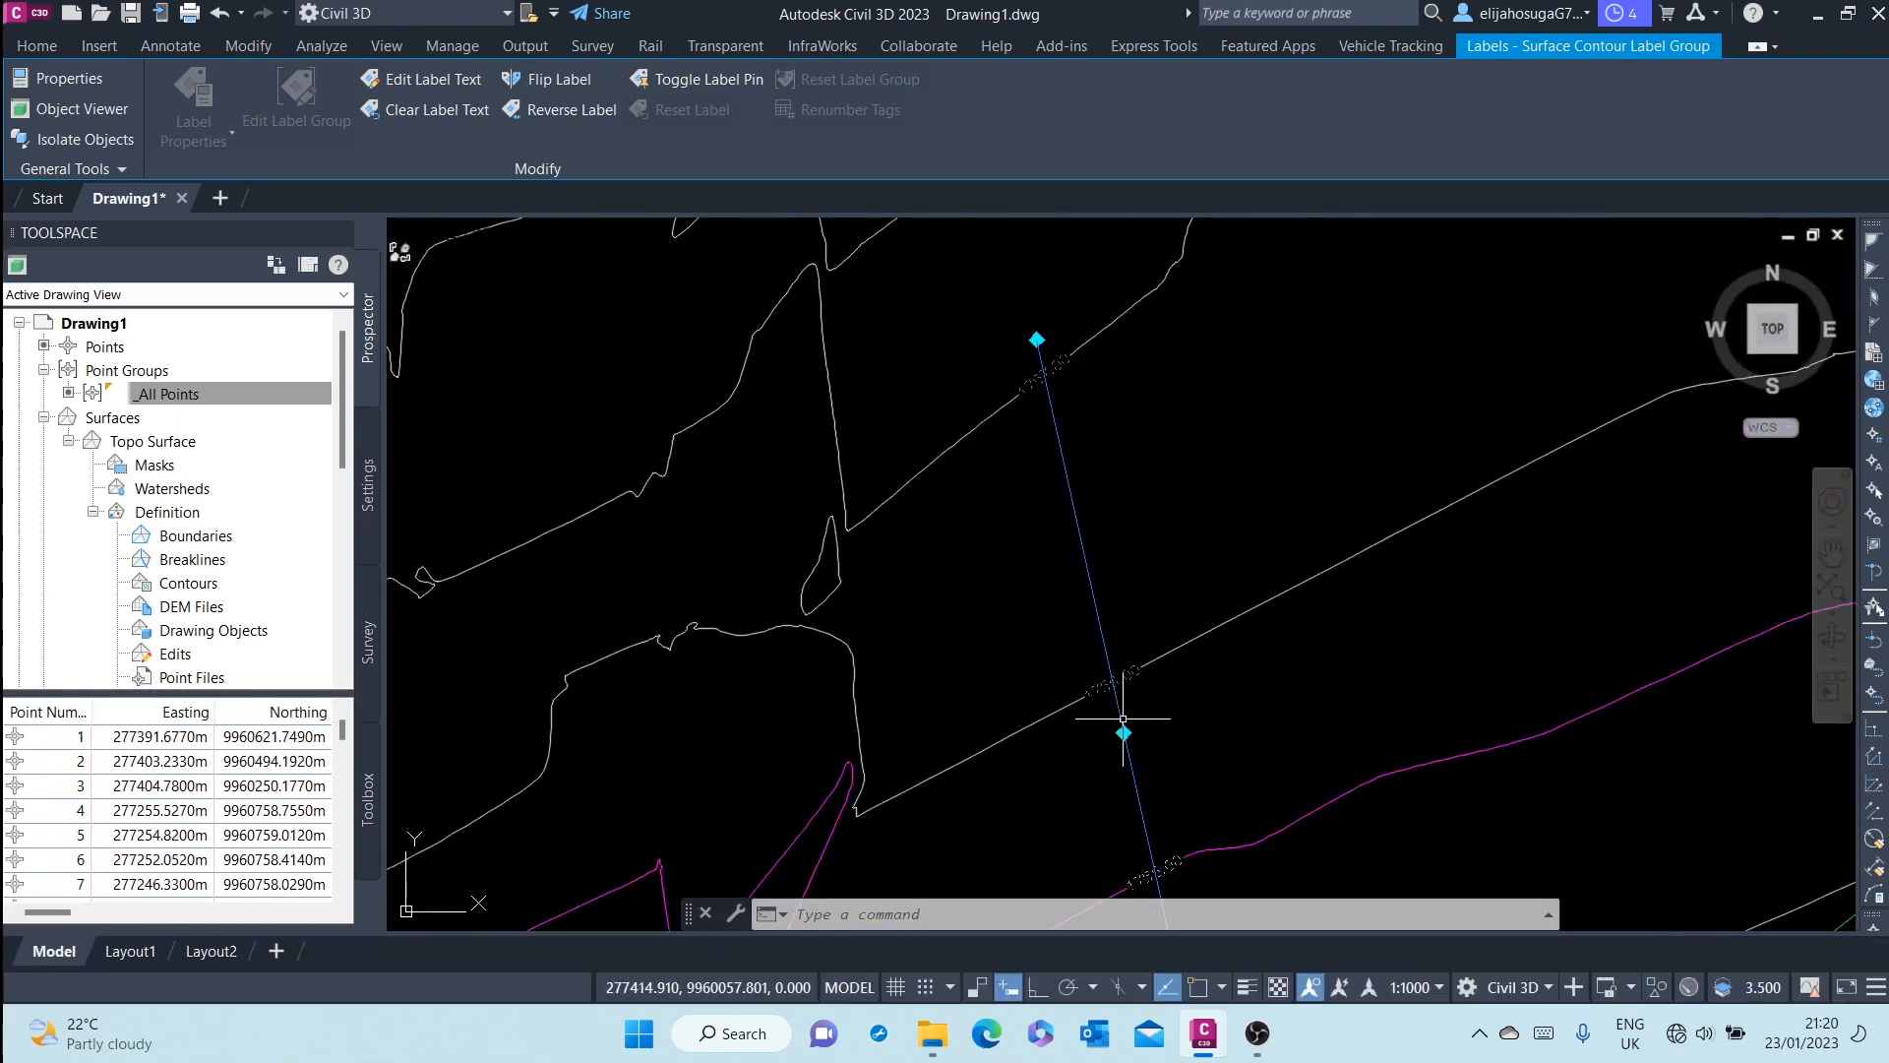
pyautogui.scroll(5, 1095, 629)
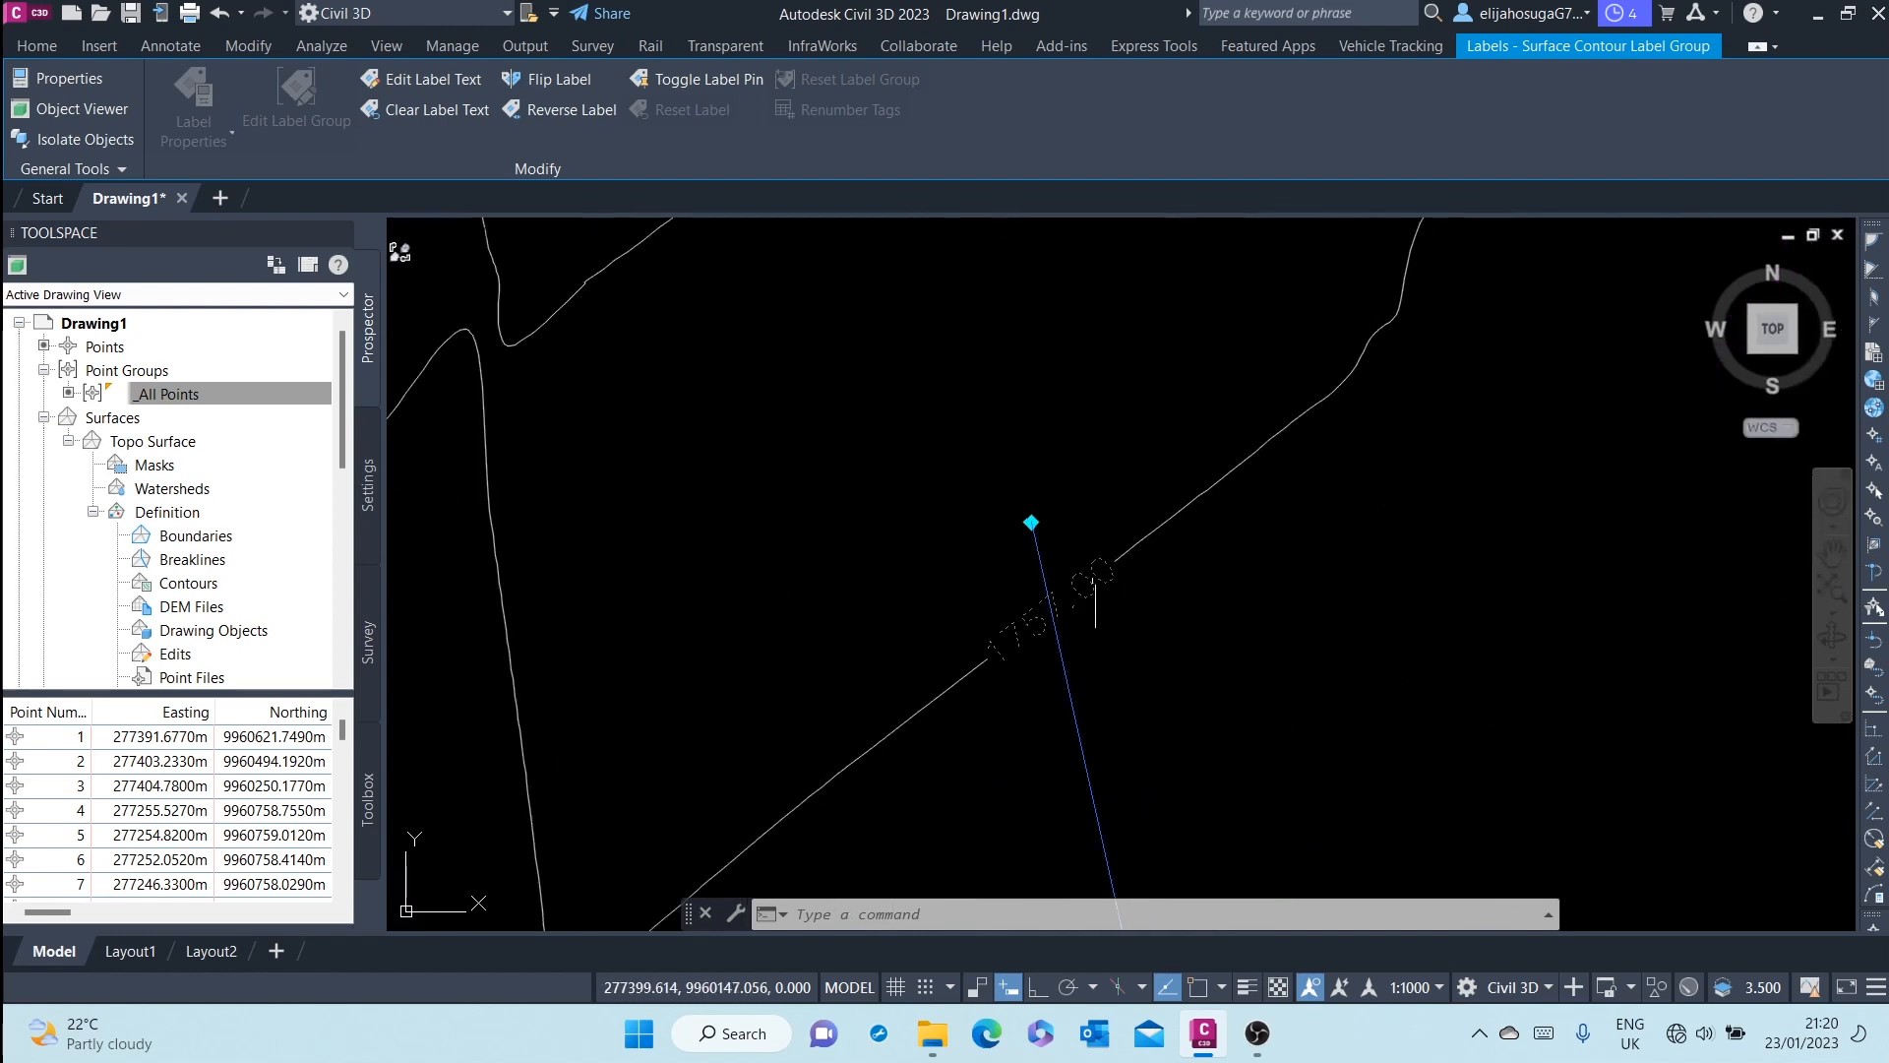
pyautogui.scroll(-4, 1104, 652)
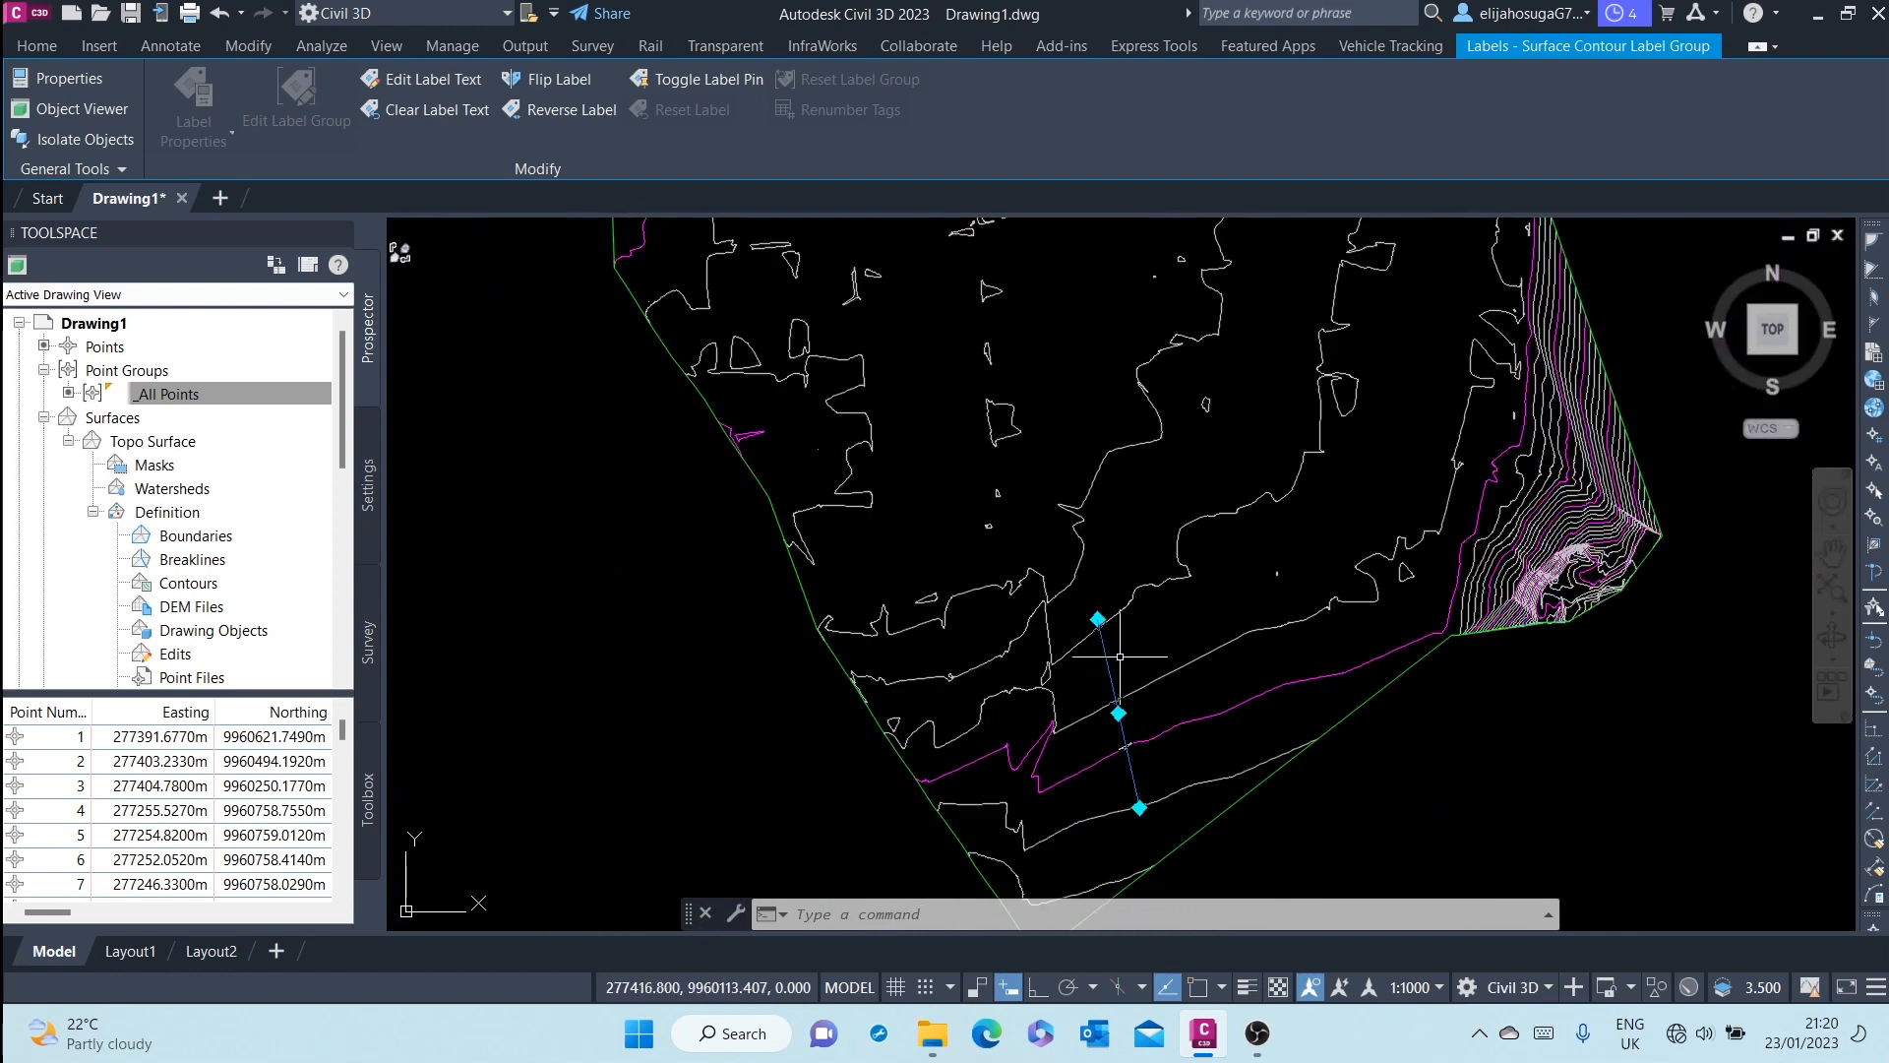
pyautogui.press('Escape')
pyautogui.scroll(4, 1099, 696)
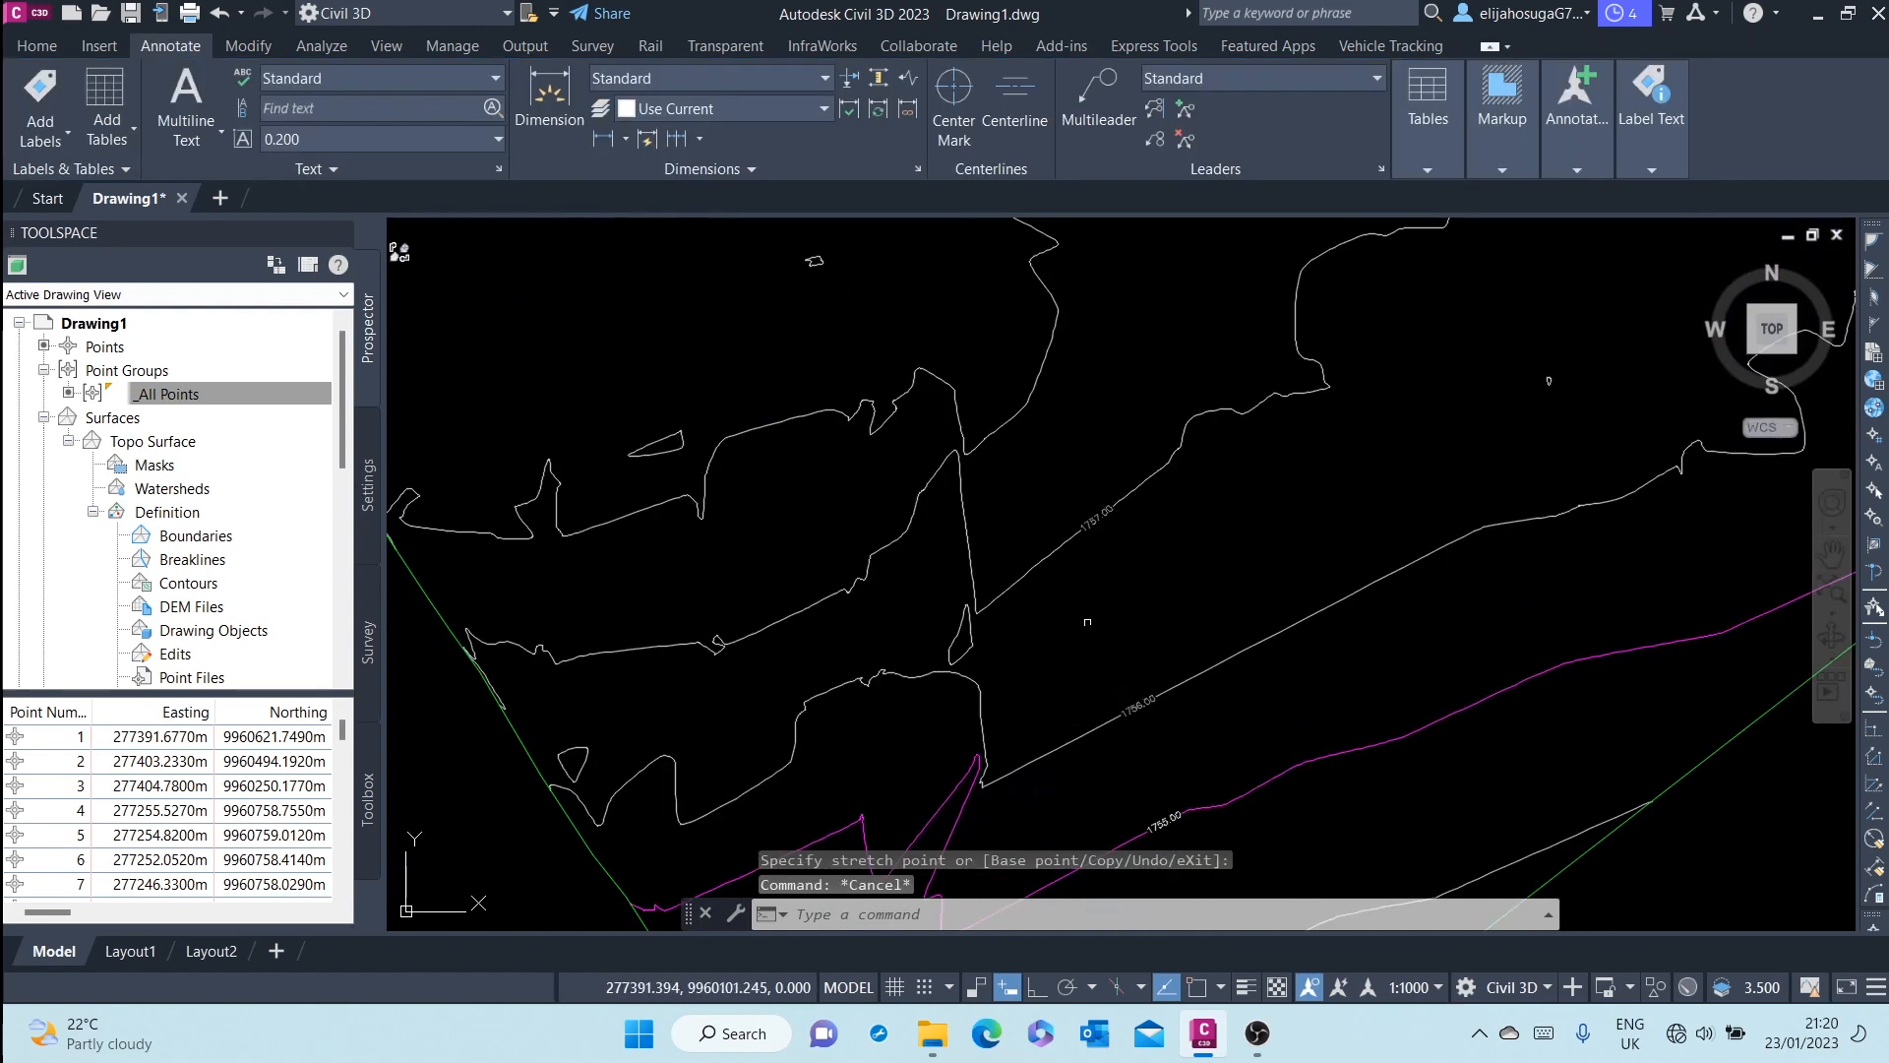
pyautogui.scroll(3, 1089, 622)
pyautogui.scroll(-5, 1084, 454)
pyautogui.scroll(2, 1092, 492)
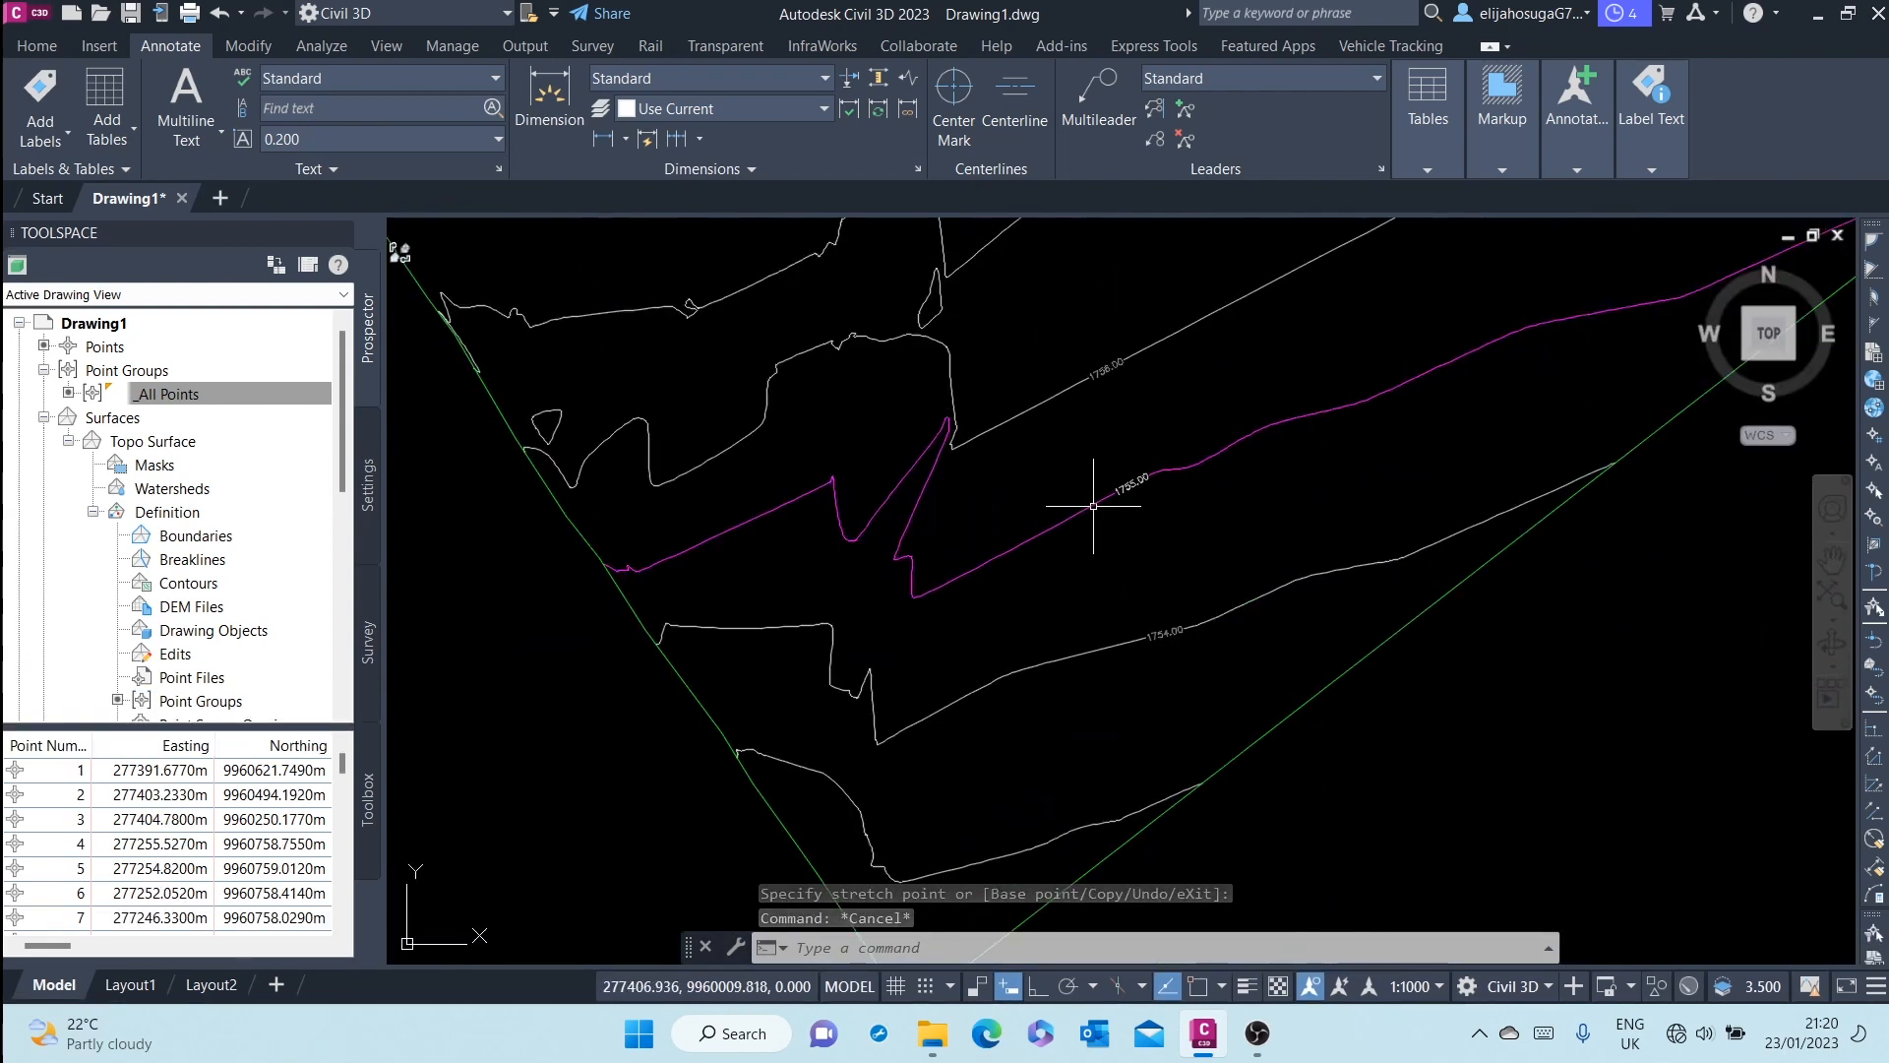
pyautogui.scroll(3, 1118, 505)
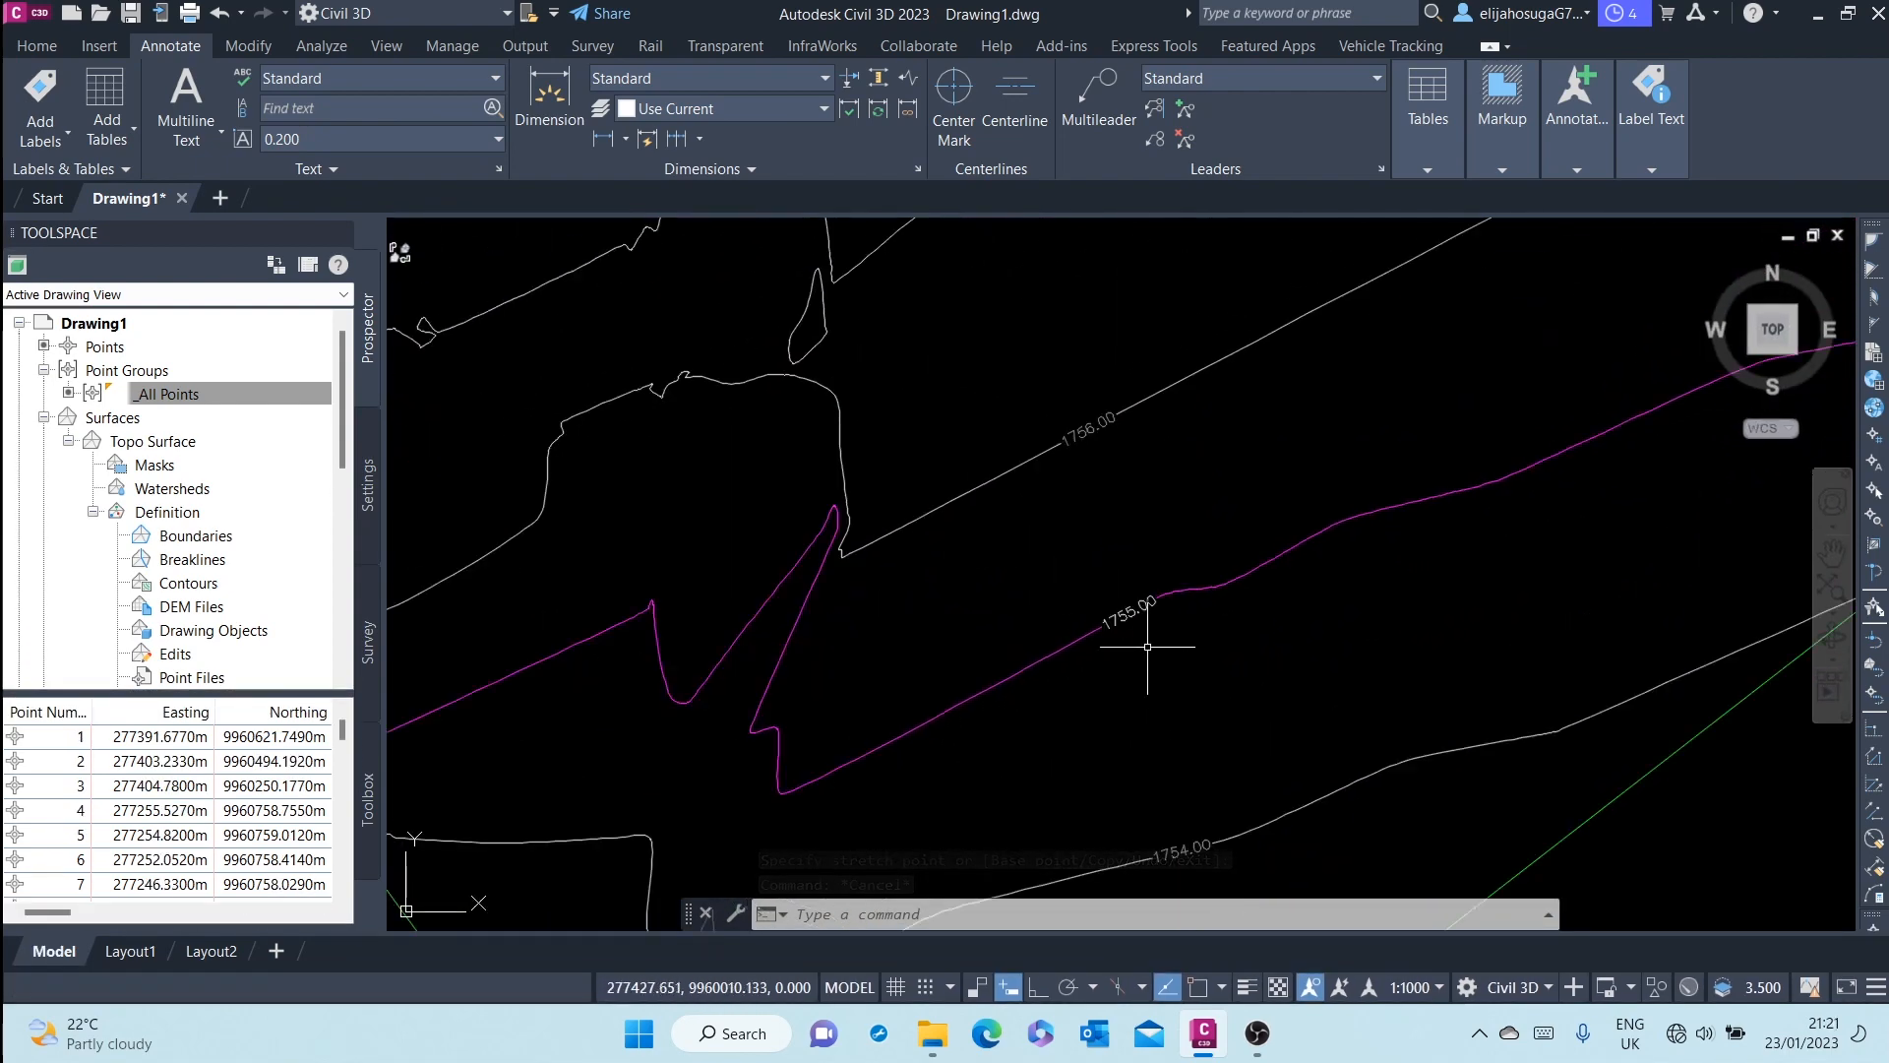
pyautogui.scroll(-3, 1093, 683)
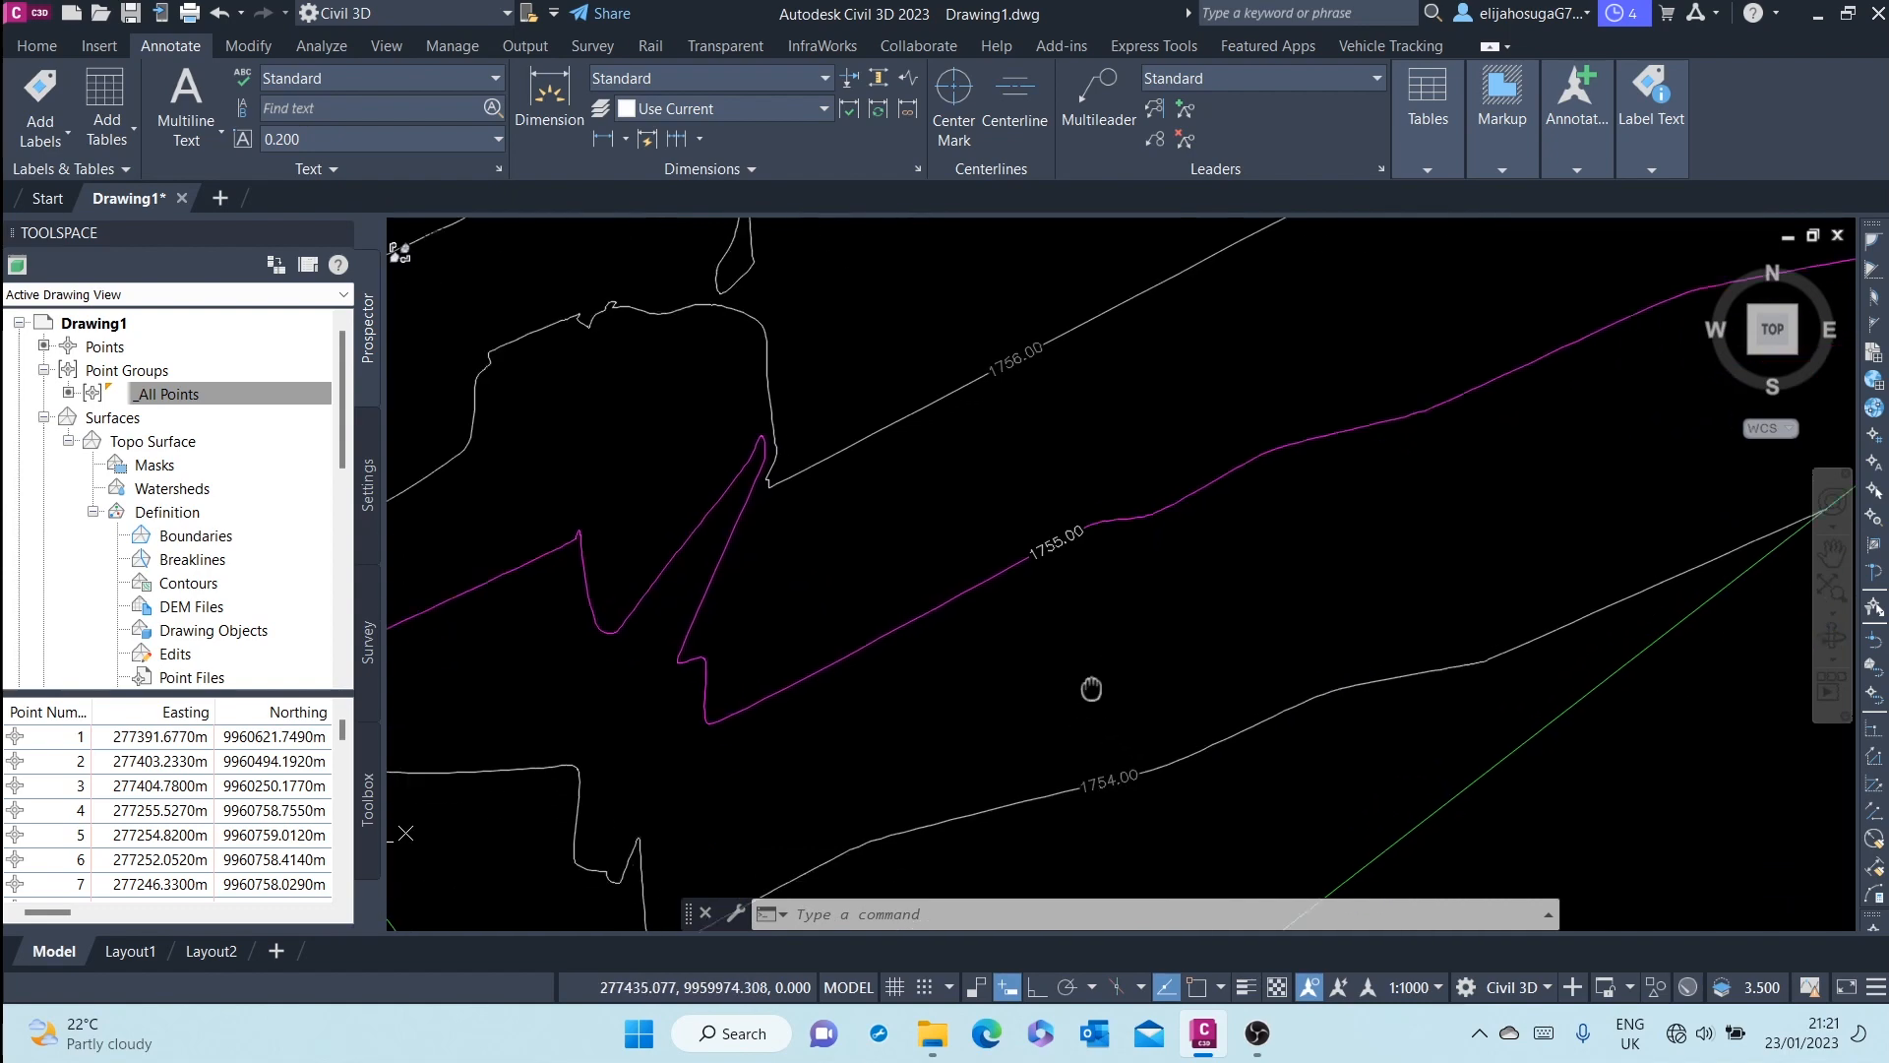
pyautogui.moveTo(1083, 653)
pyautogui.mouseDown(button='middle')
pyautogui.moveTo(1077, 742)
pyautogui.moveTo(1075, 723)
pyautogui.mouseUp(button='middle')
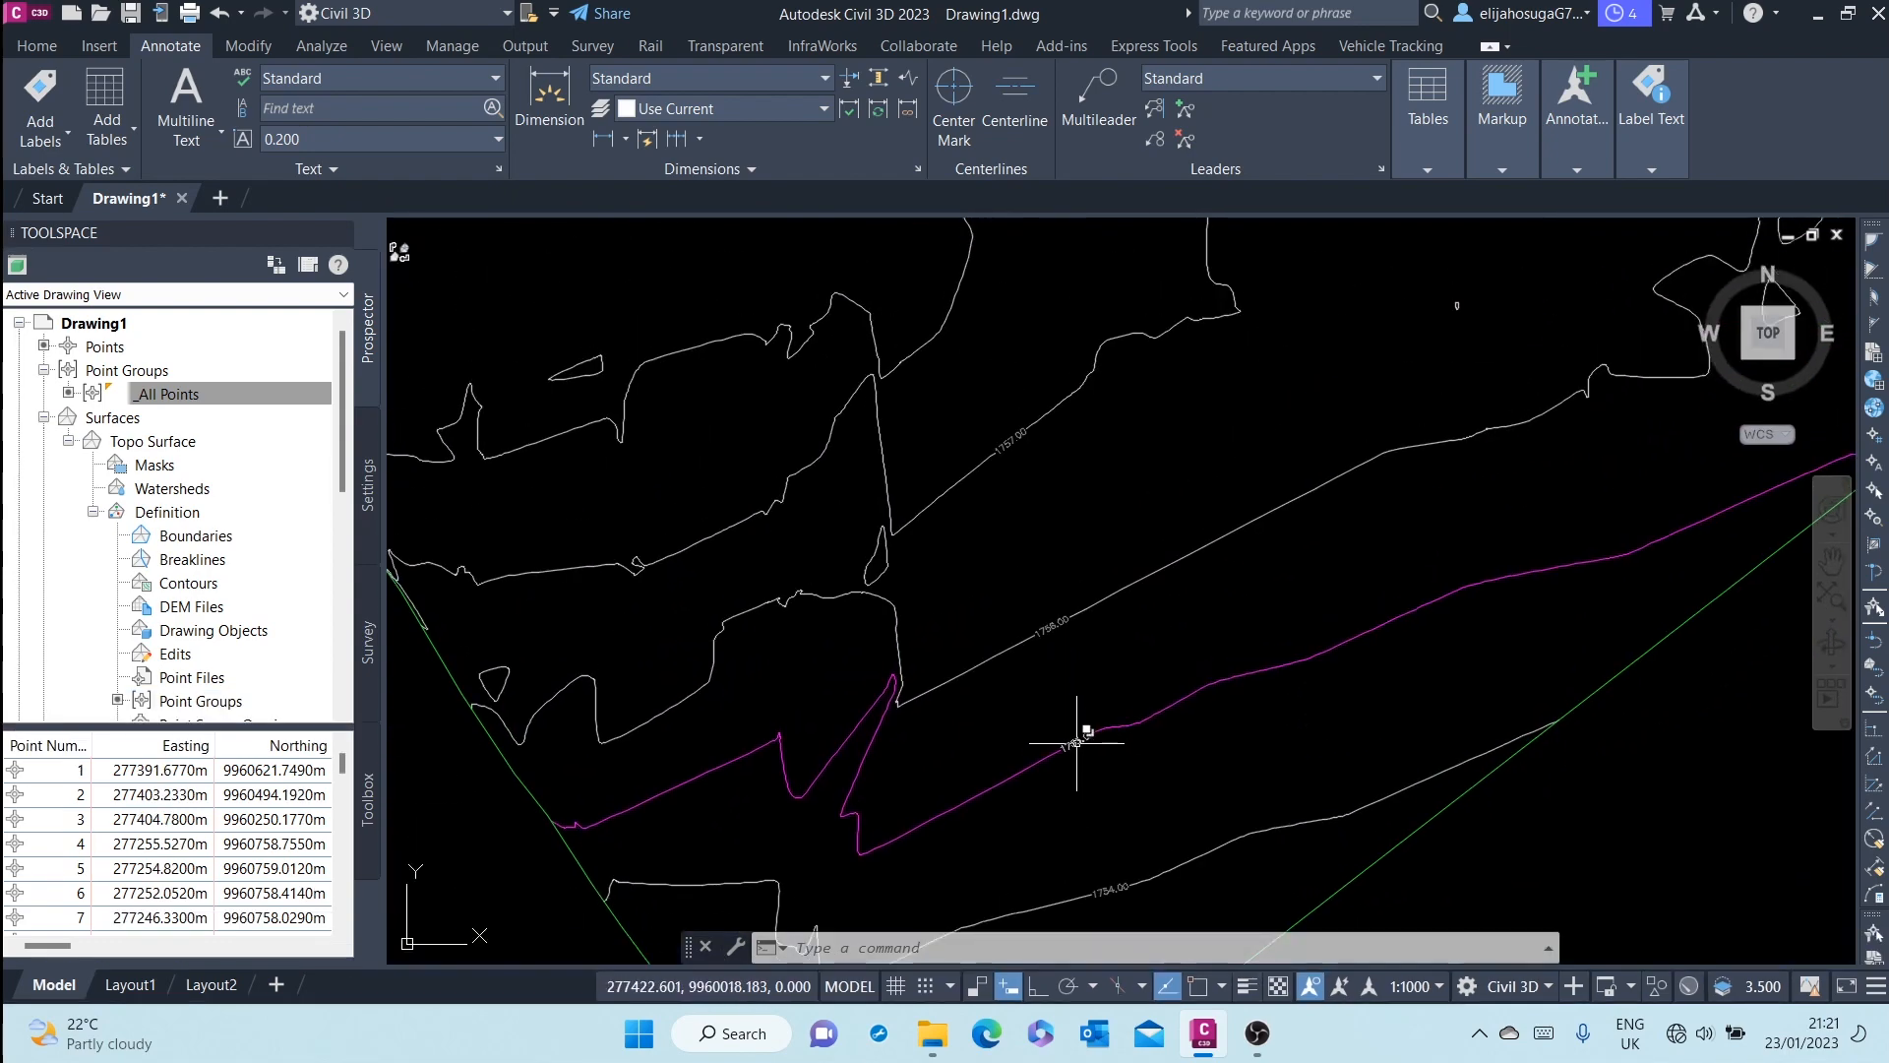
# - Set Display Contour Label Line to True in the surface contour label group's properties and deselect the group
pyautogui.click(1076, 743)
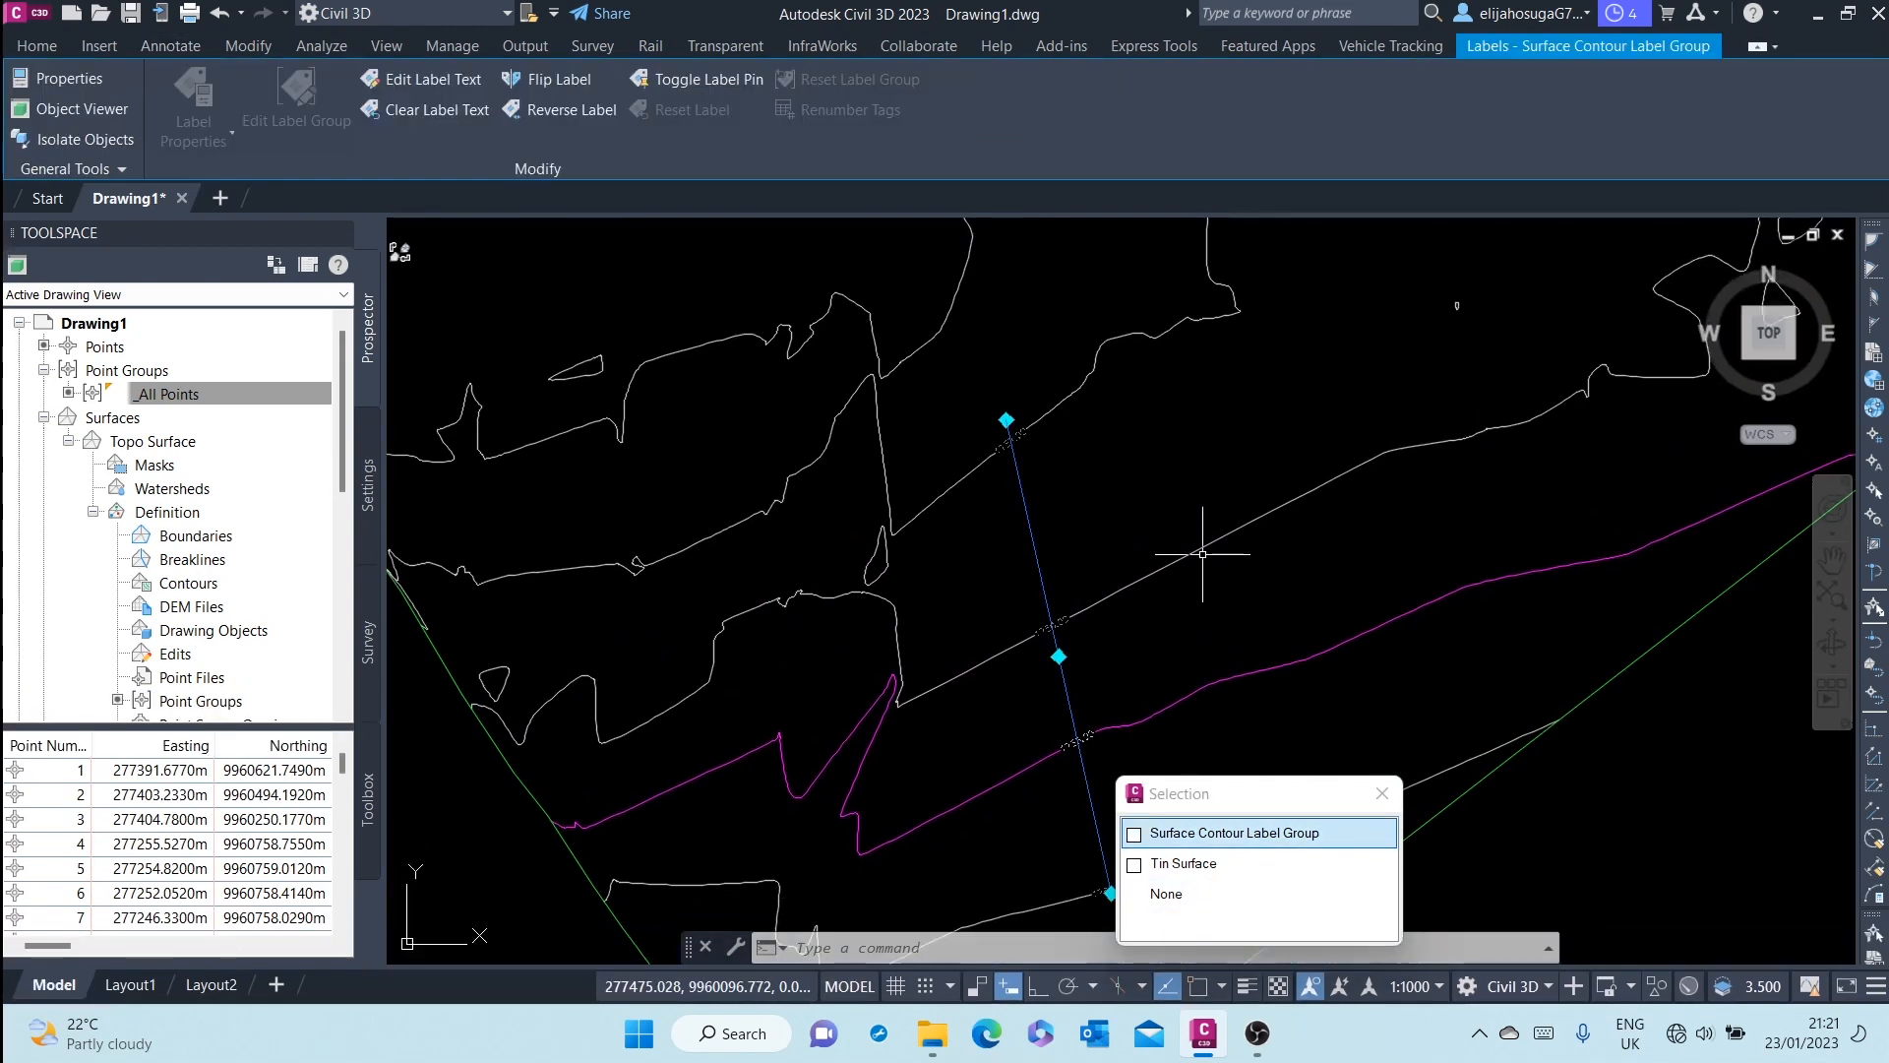
pyautogui.hotkey('ctrl', '1')
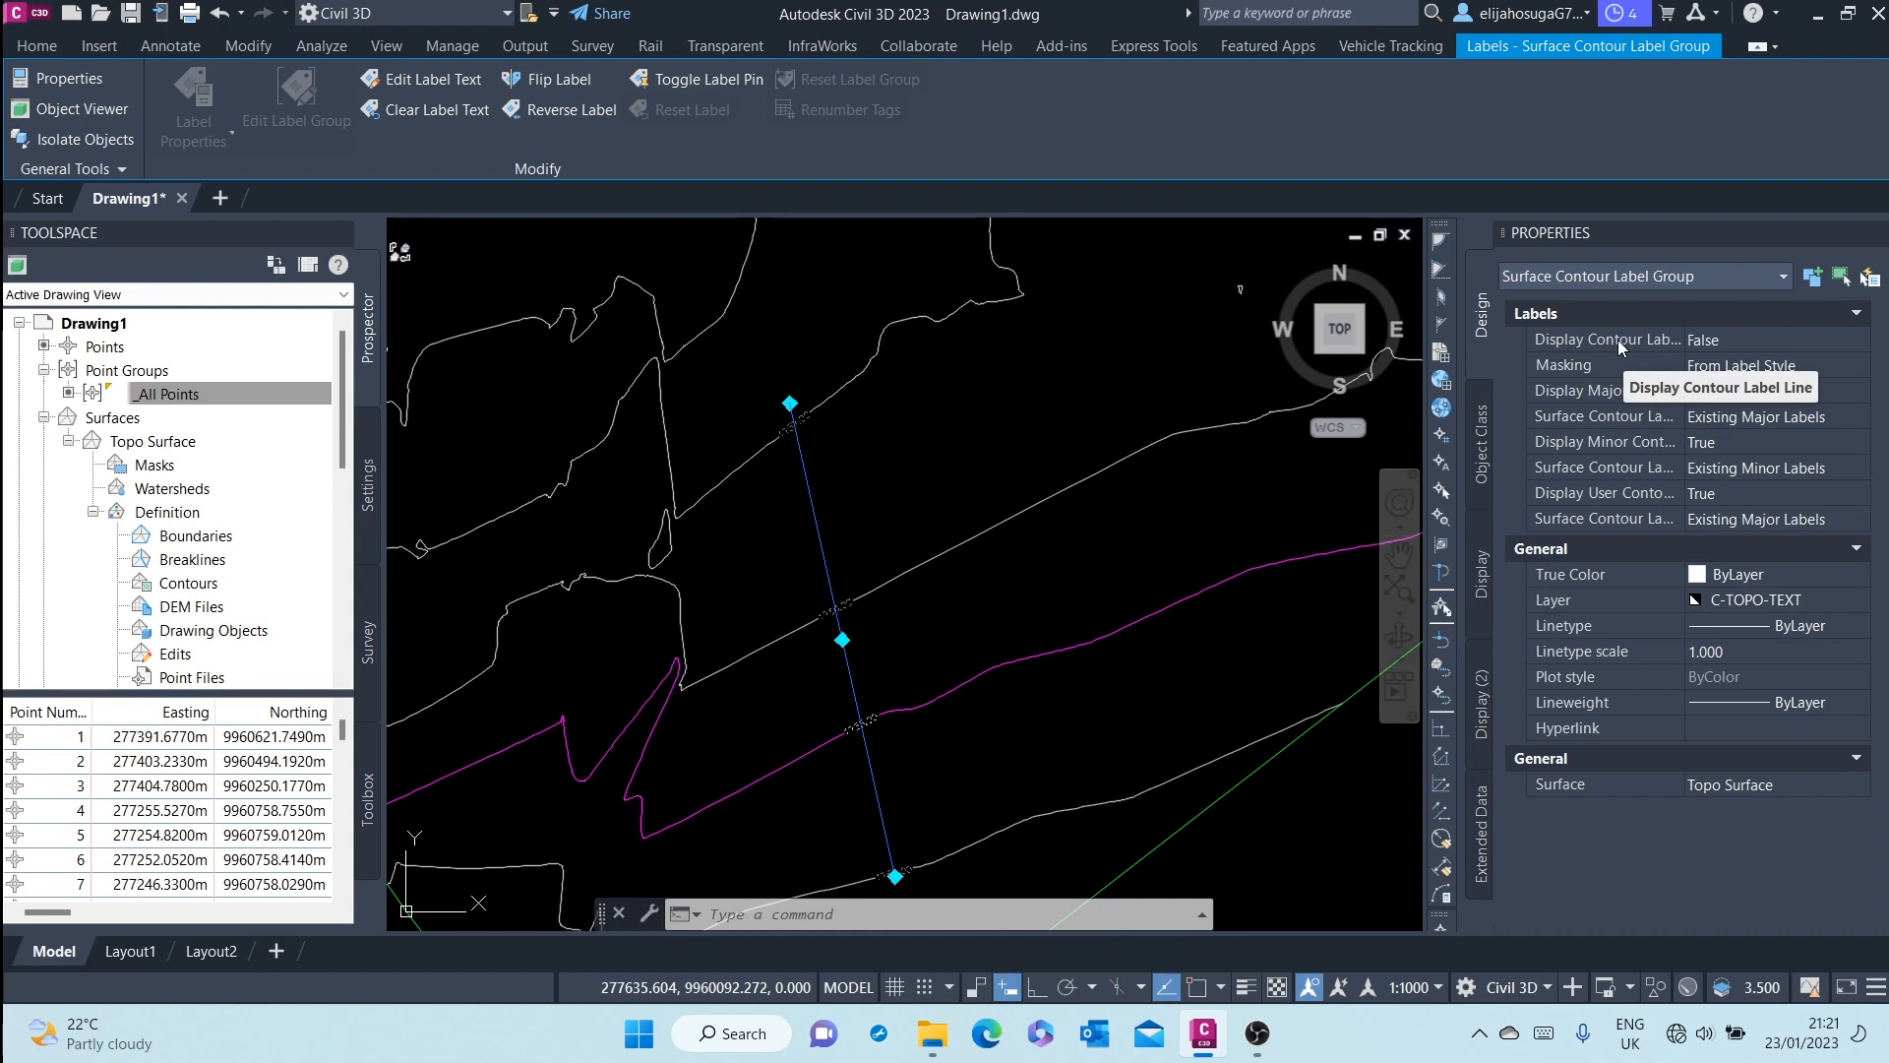
pyautogui.click(1716, 342)
pyautogui.click(1728, 339)
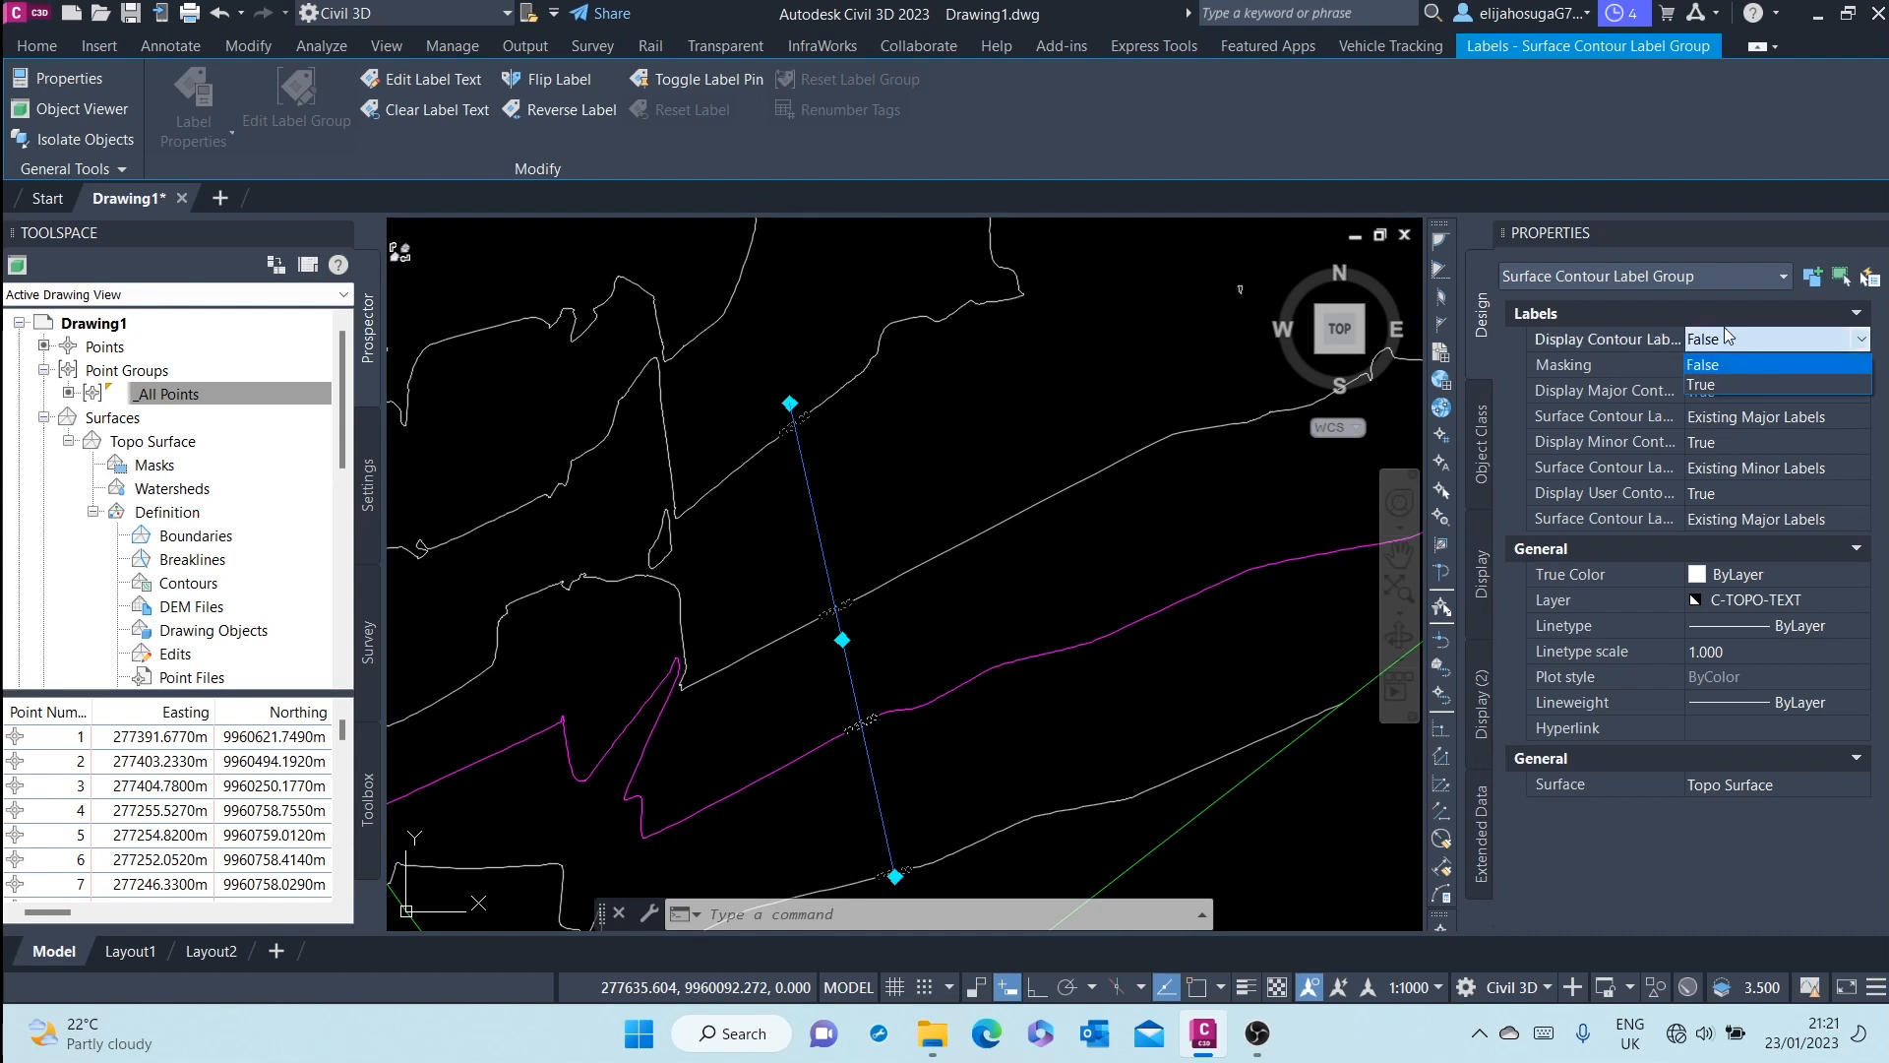
pyautogui.click(1708, 387)
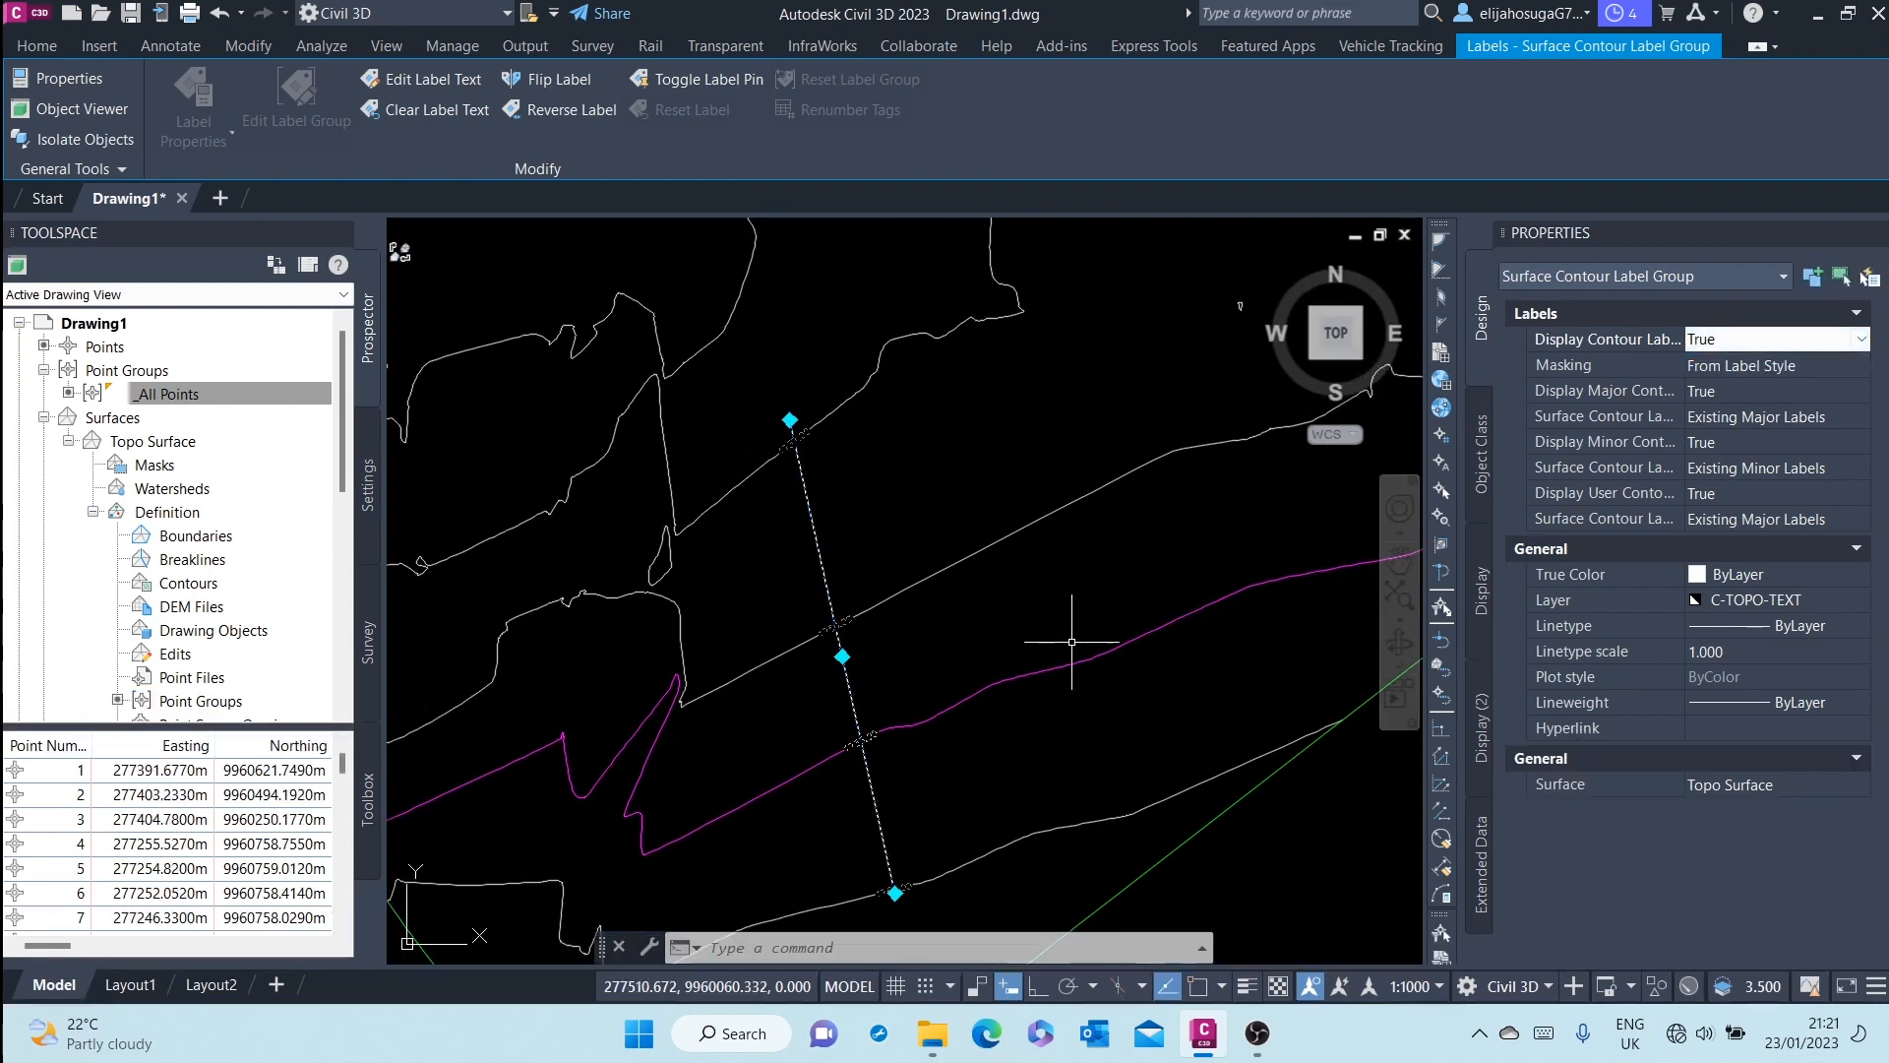
pyautogui.press('Escape')
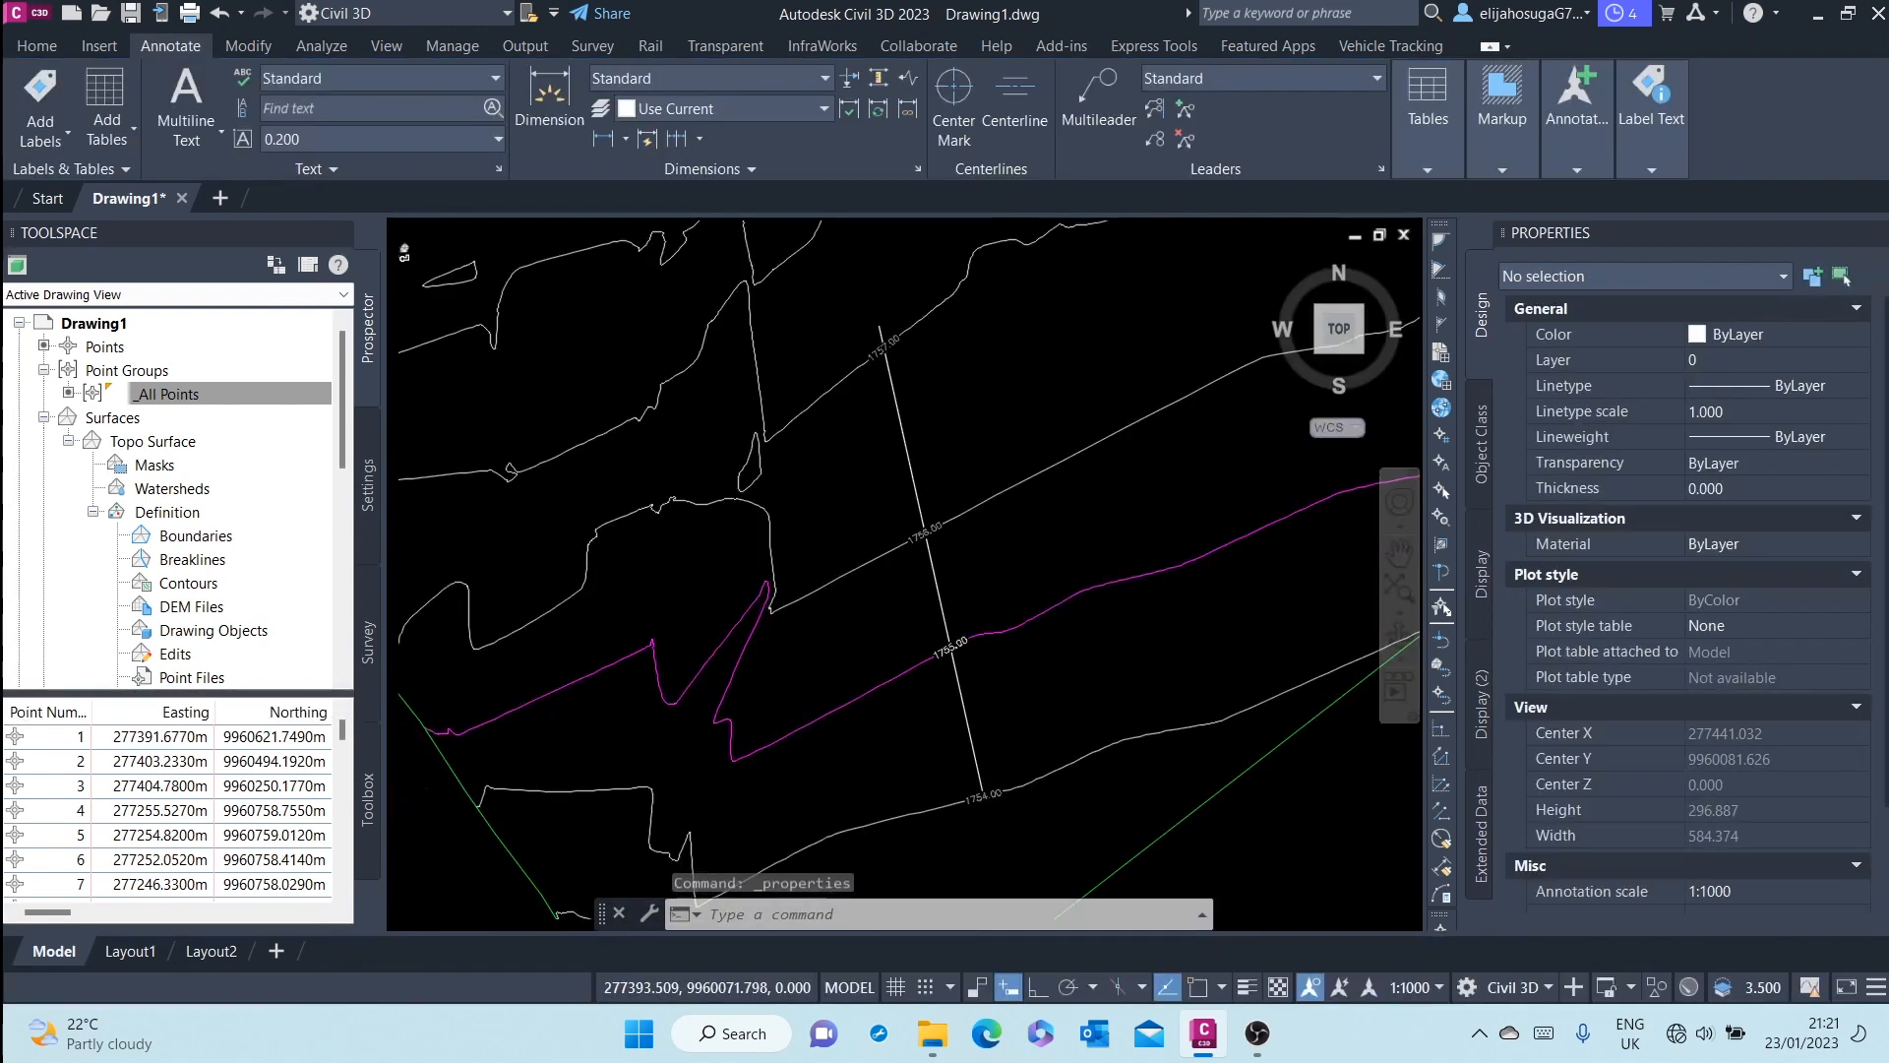
pyautogui.scroll(-2, 920, 532)
pyautogui.scroll(3, 923, 506)
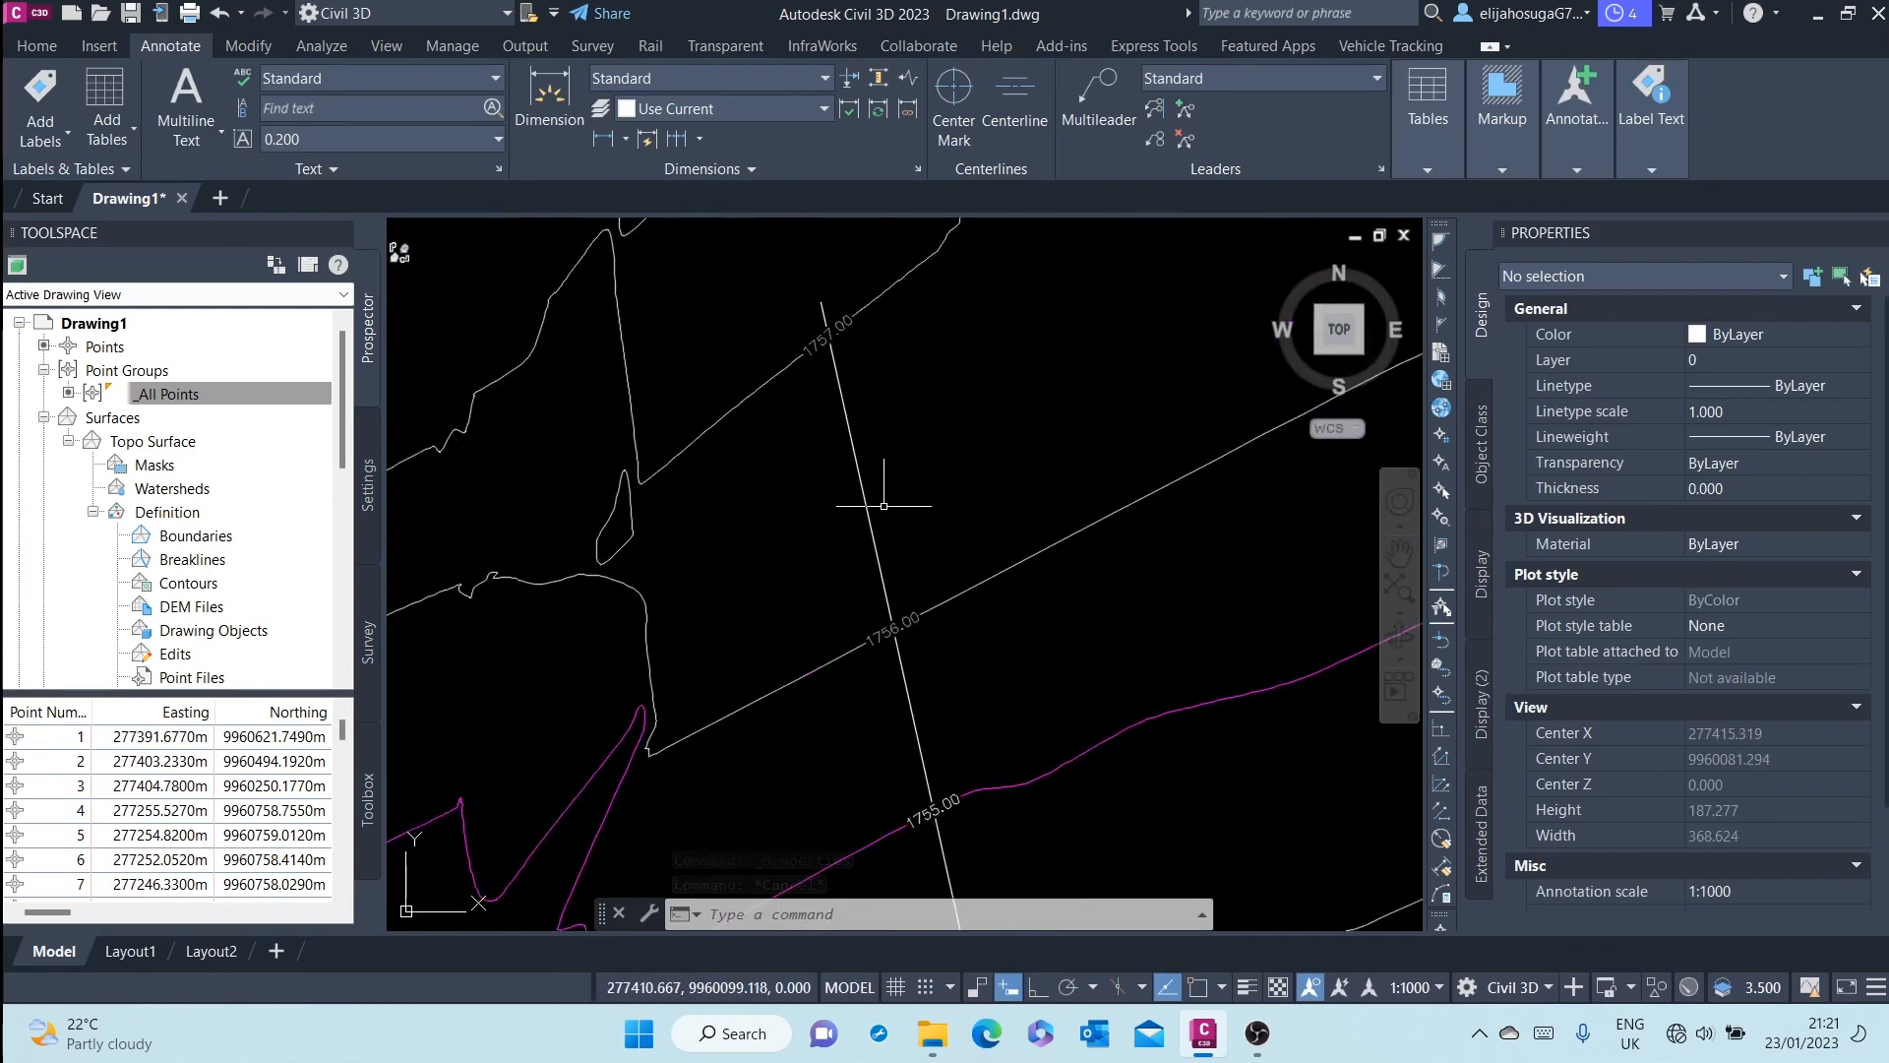
# - Set Display Contour Label Line to False for the surface contour label group and clear the selection
pyautogui.click(855, 456)
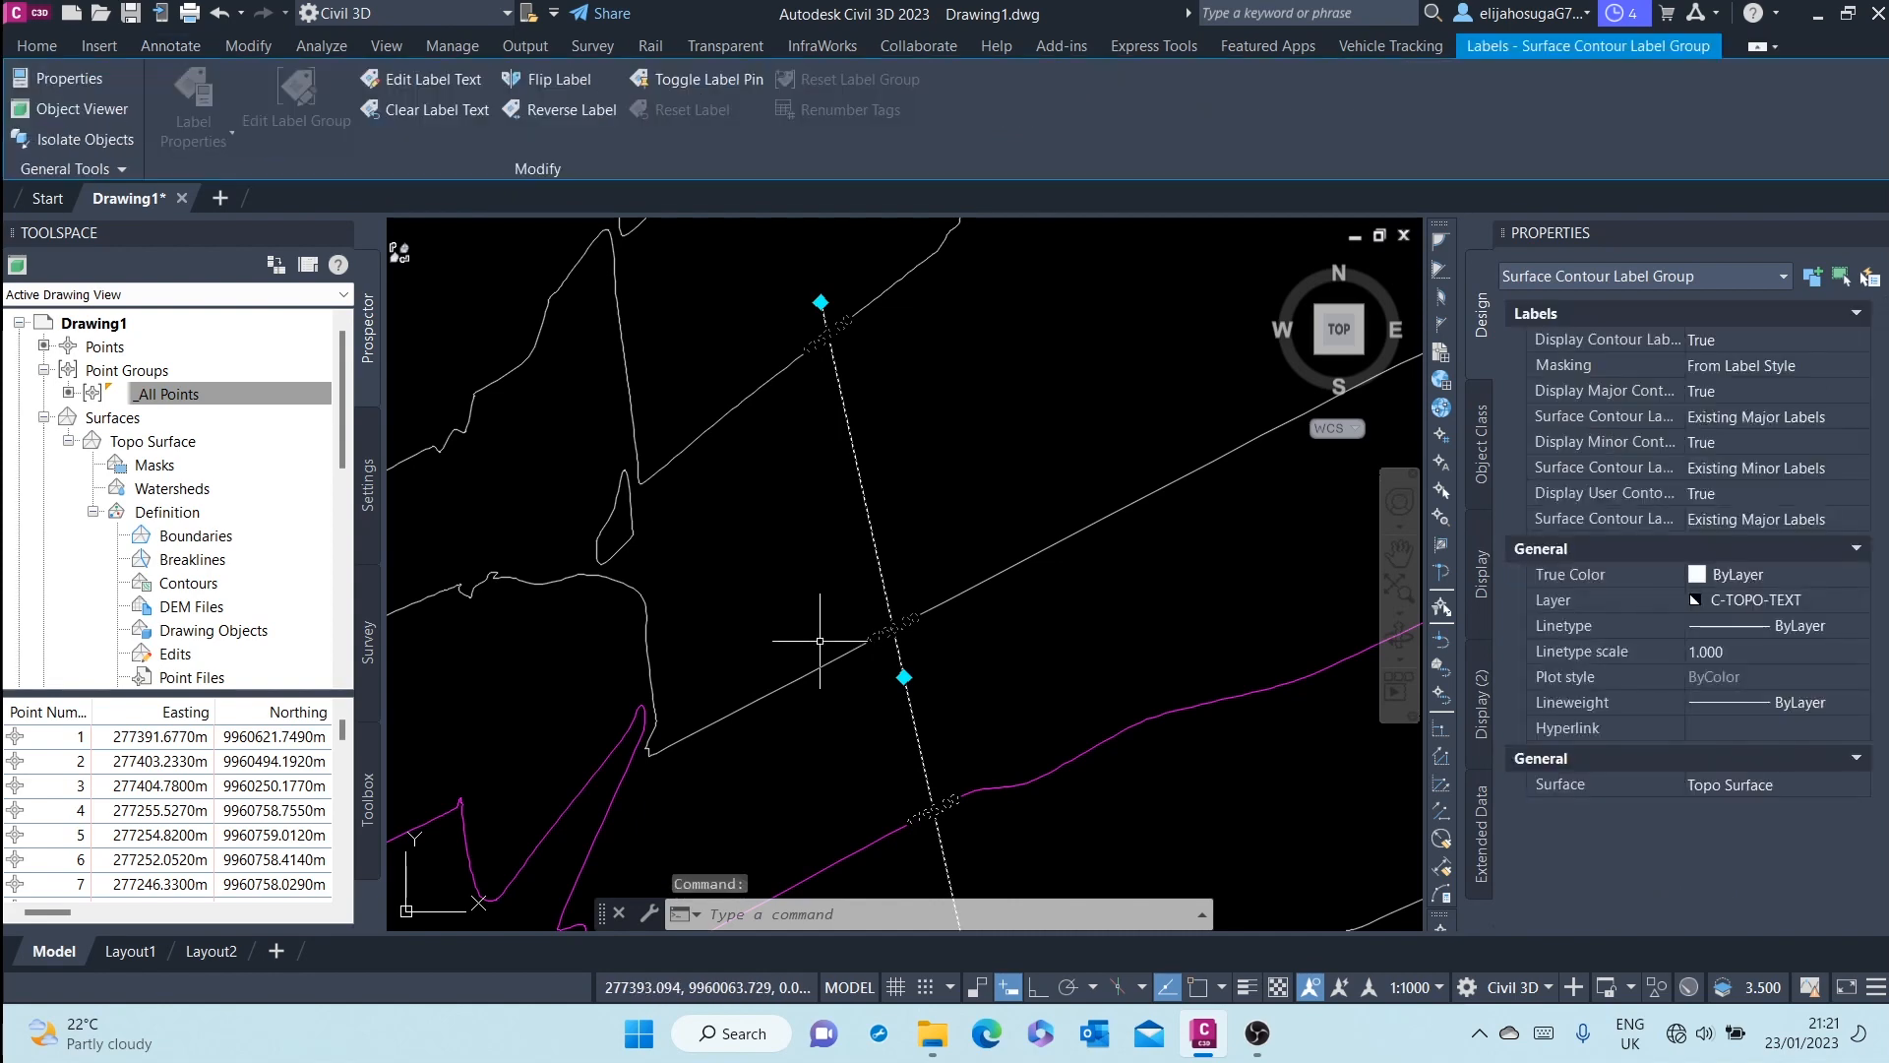
pyautogui.click(1764, 340)
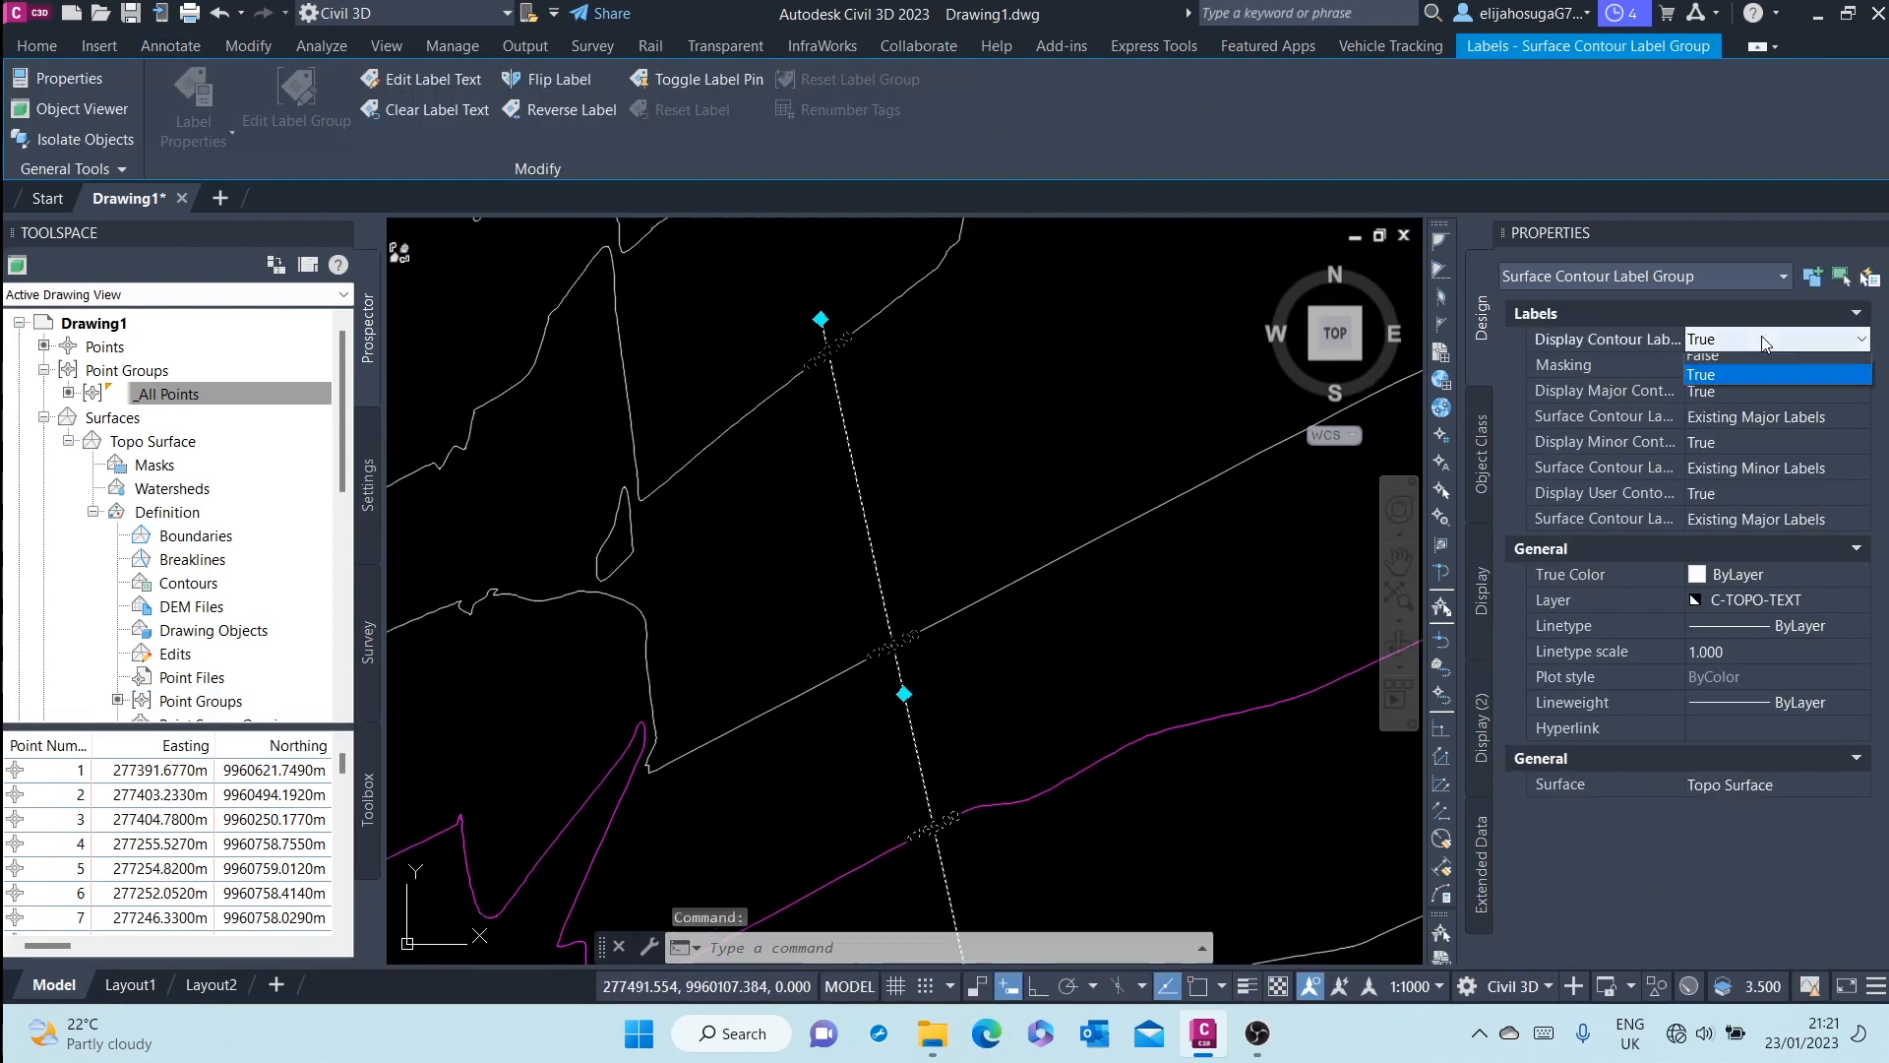
pyautogui.click(1758, 354)
pyautogui.press('Escape')
pyautogui.press('Escape')
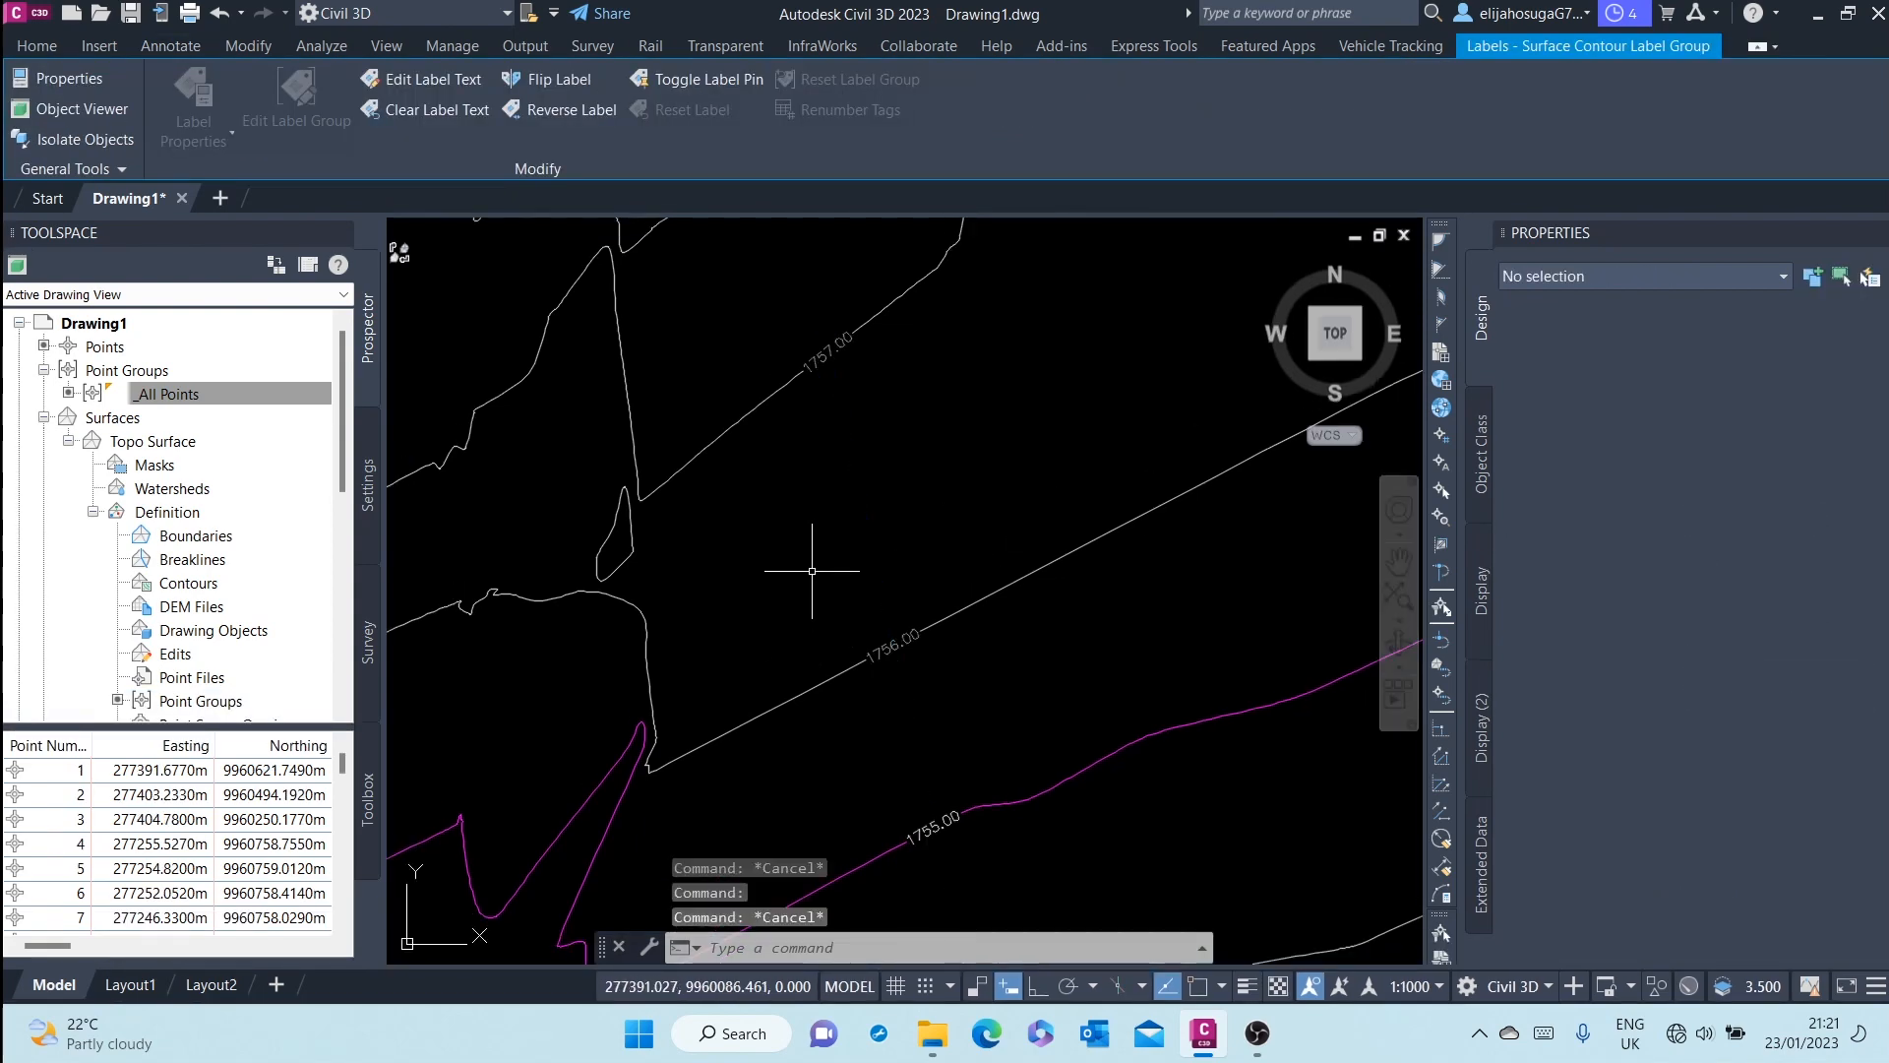
pyautogui.click(905, 641)
pyautogui.press('Escape')
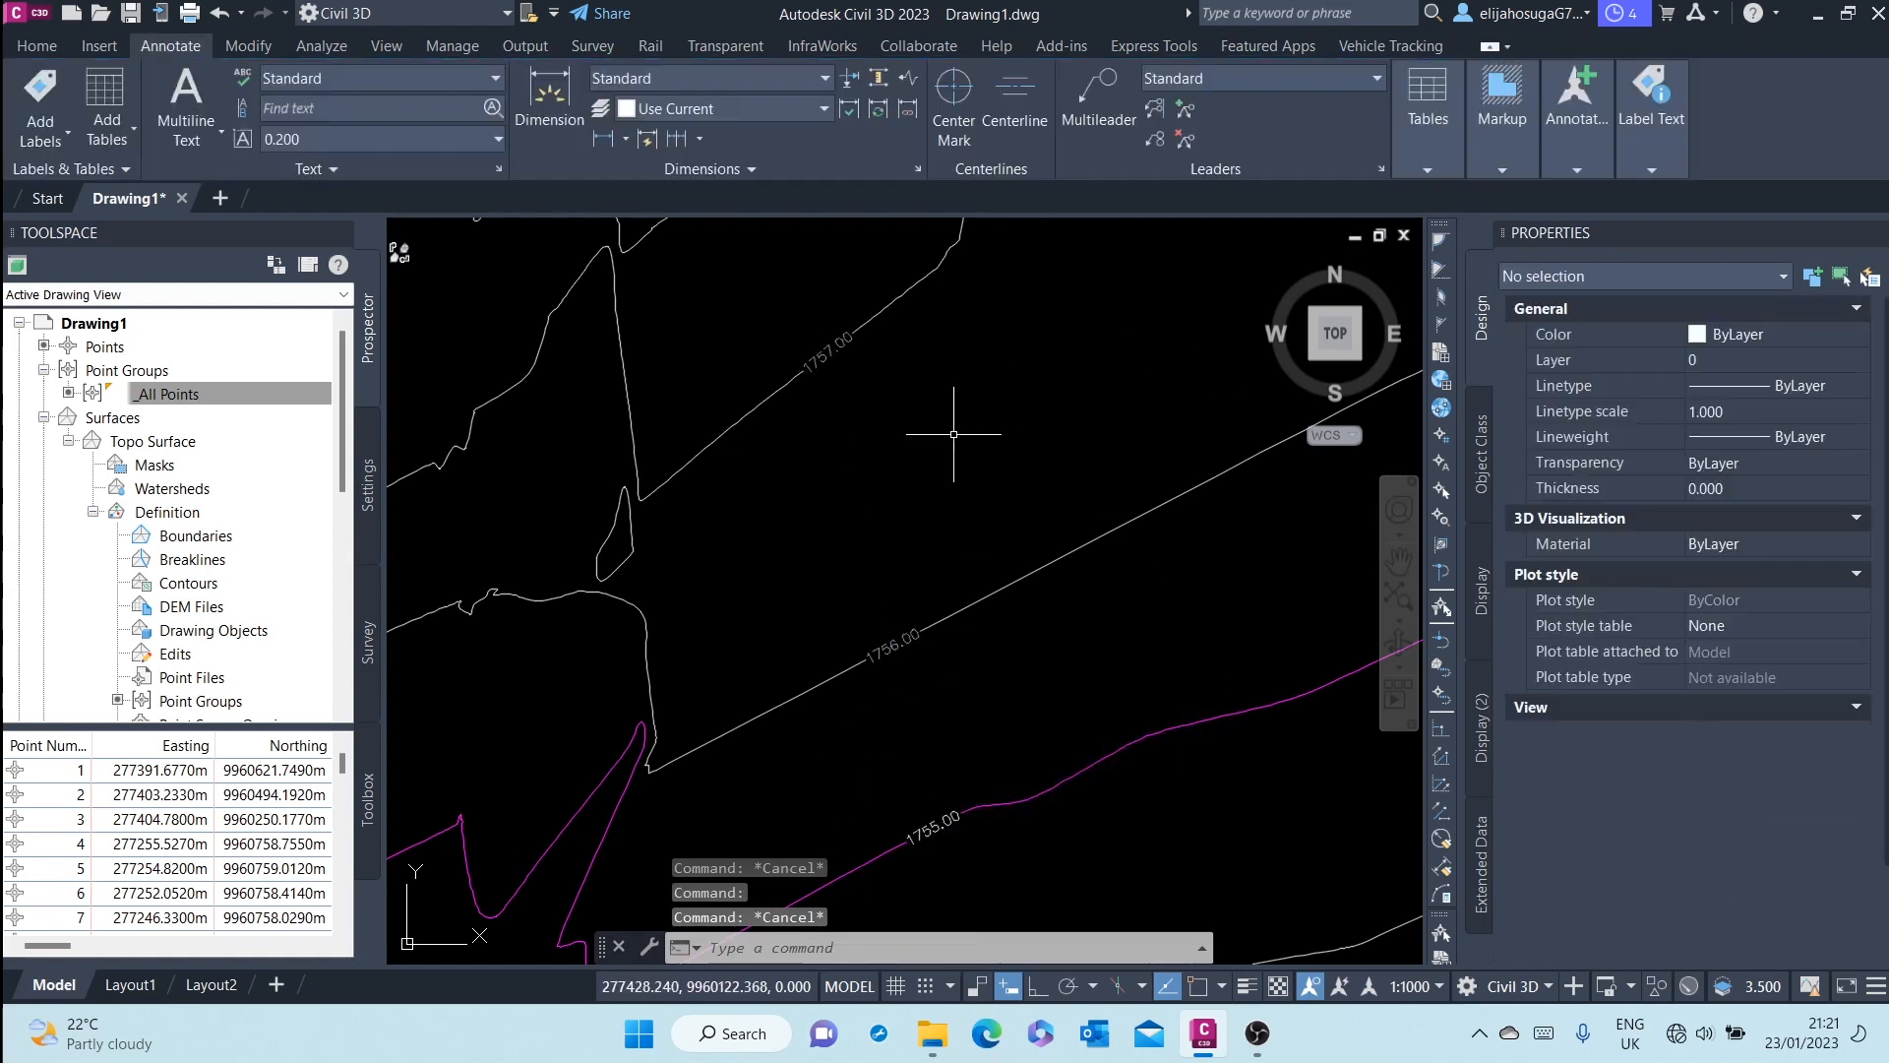
pyautogui.scroll(-5, 942, 452)
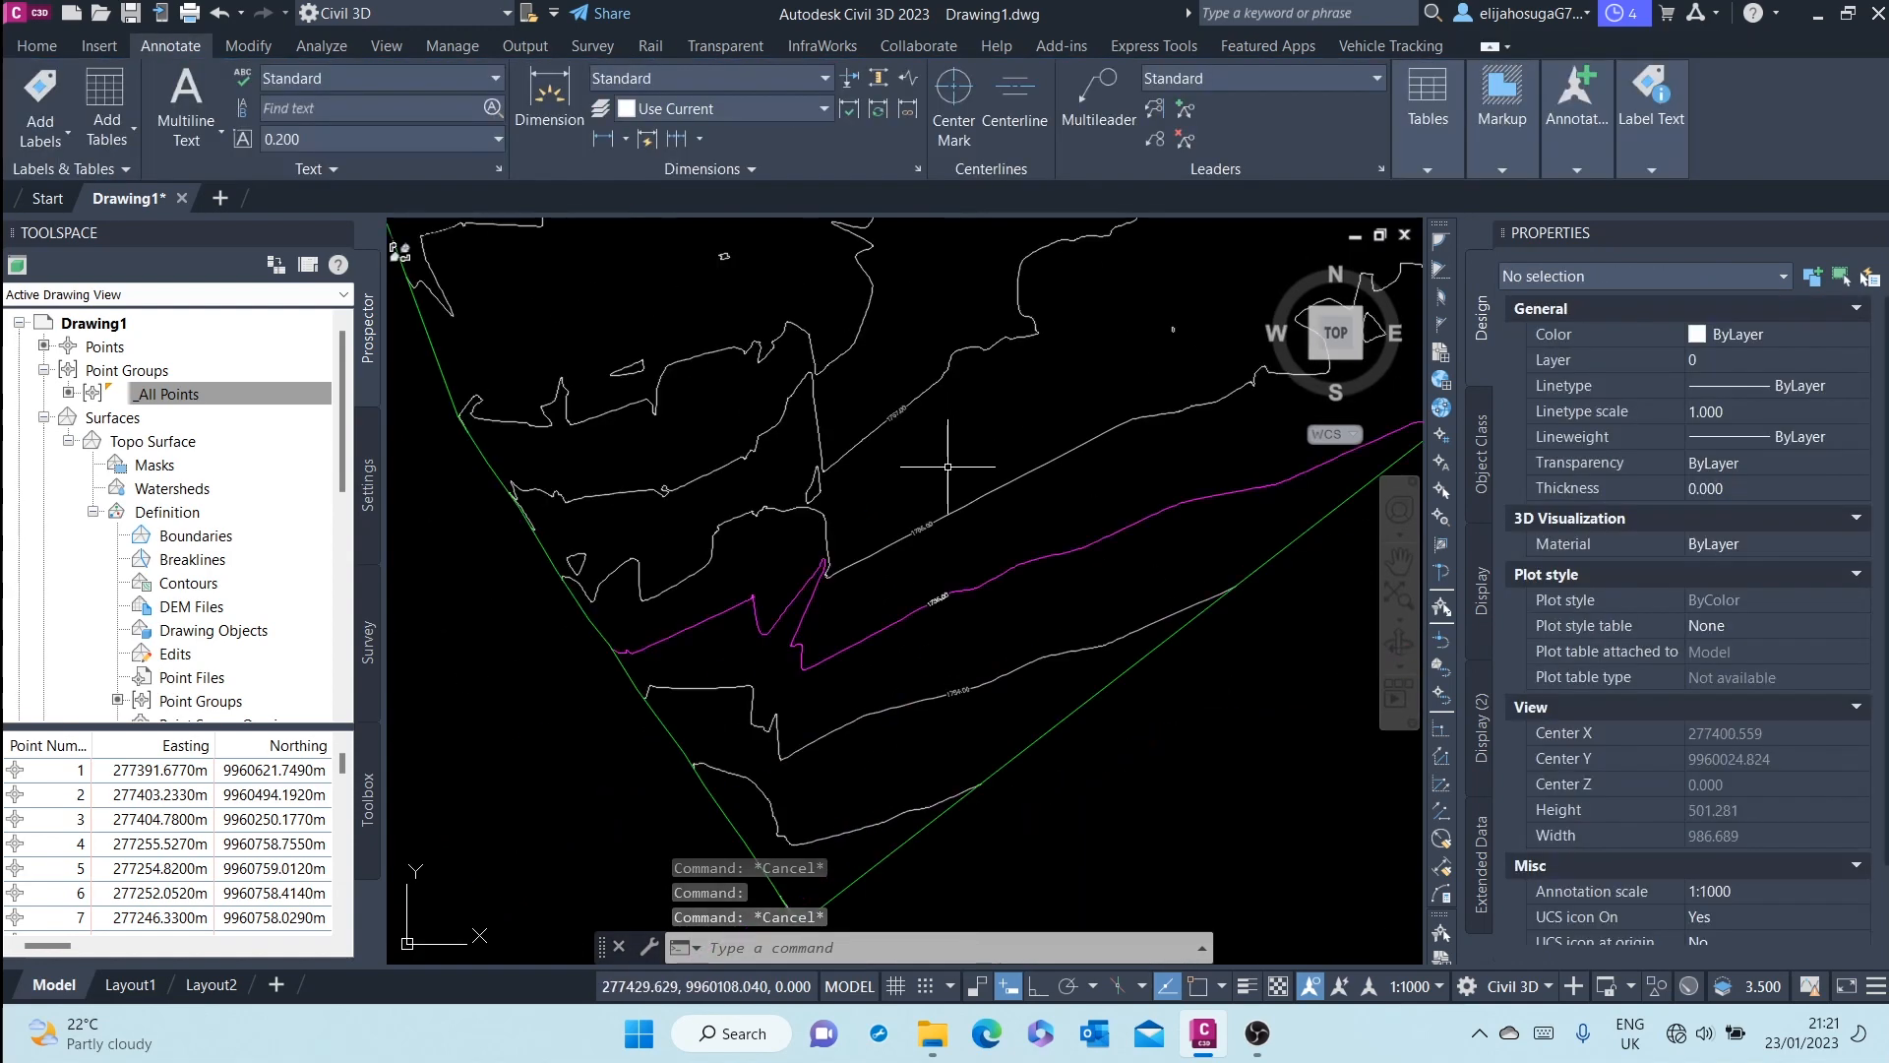
pyautogui.scroll(1, 864, 580)
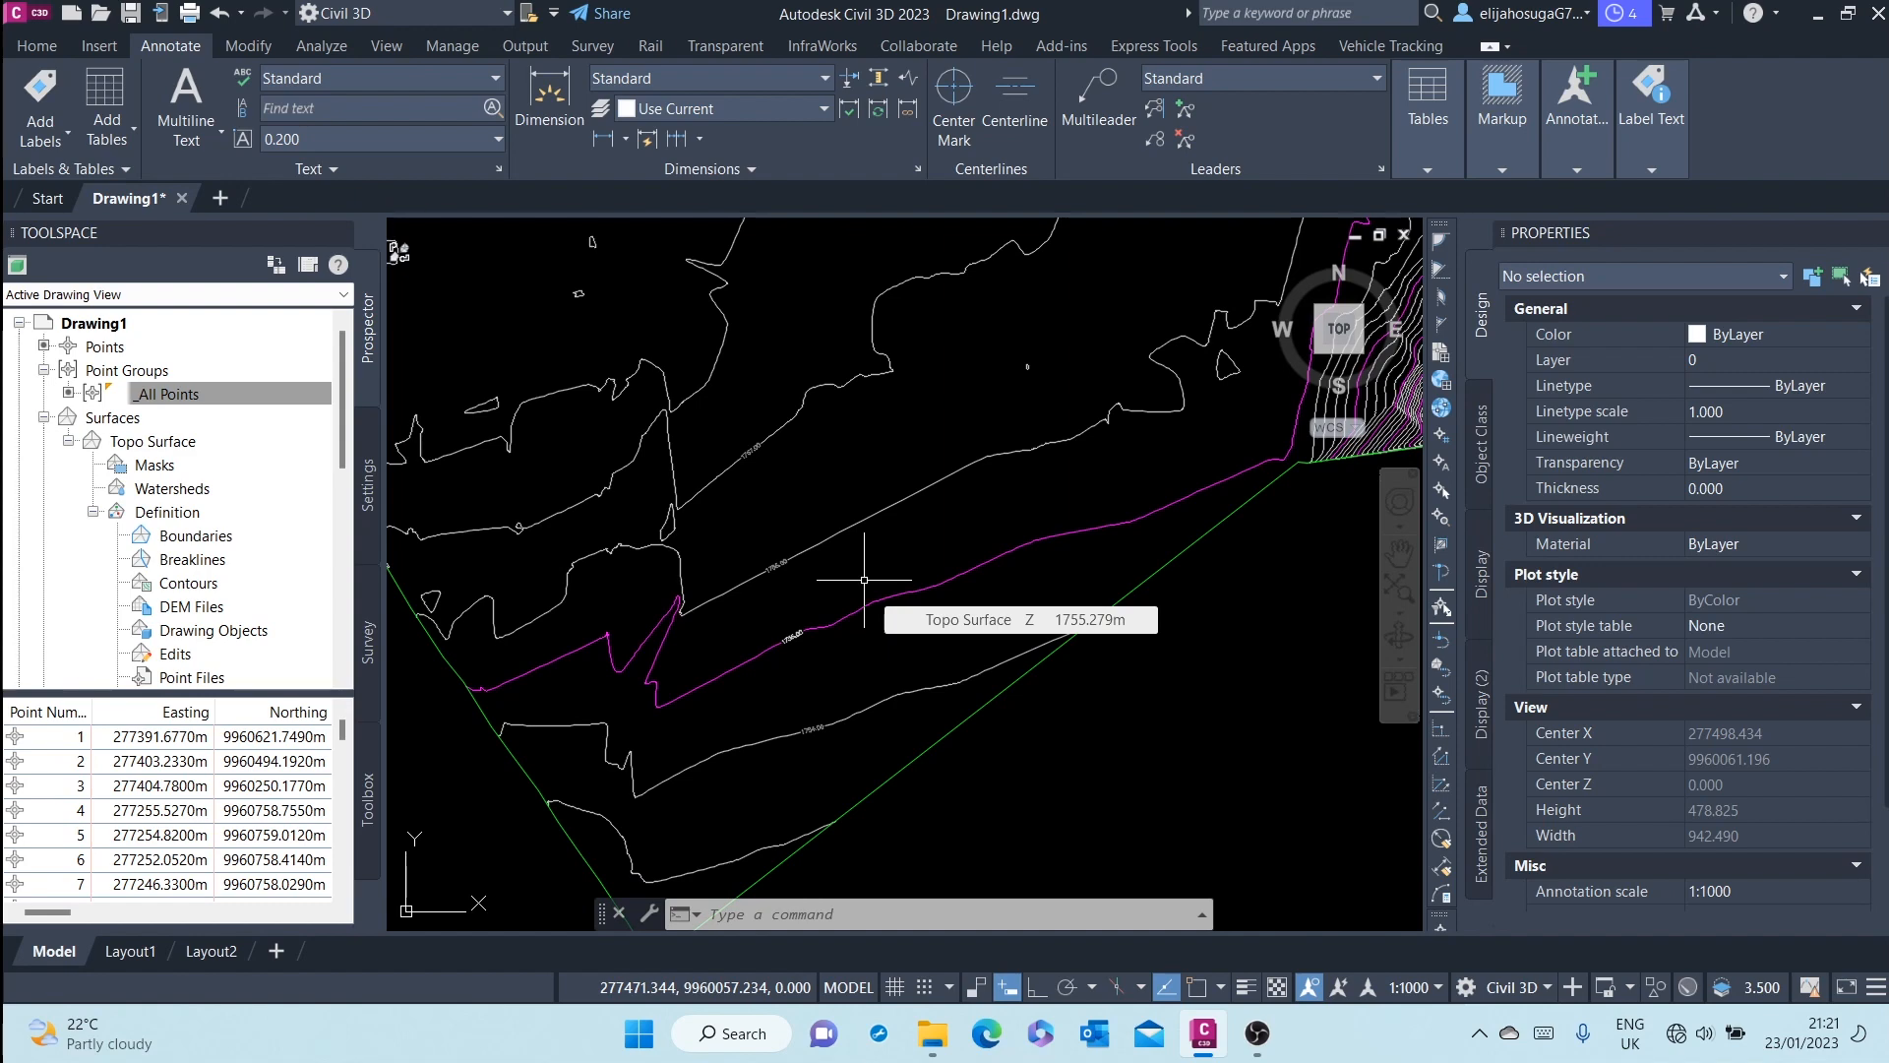
pyautogui.scroll(-1, 854, 464)
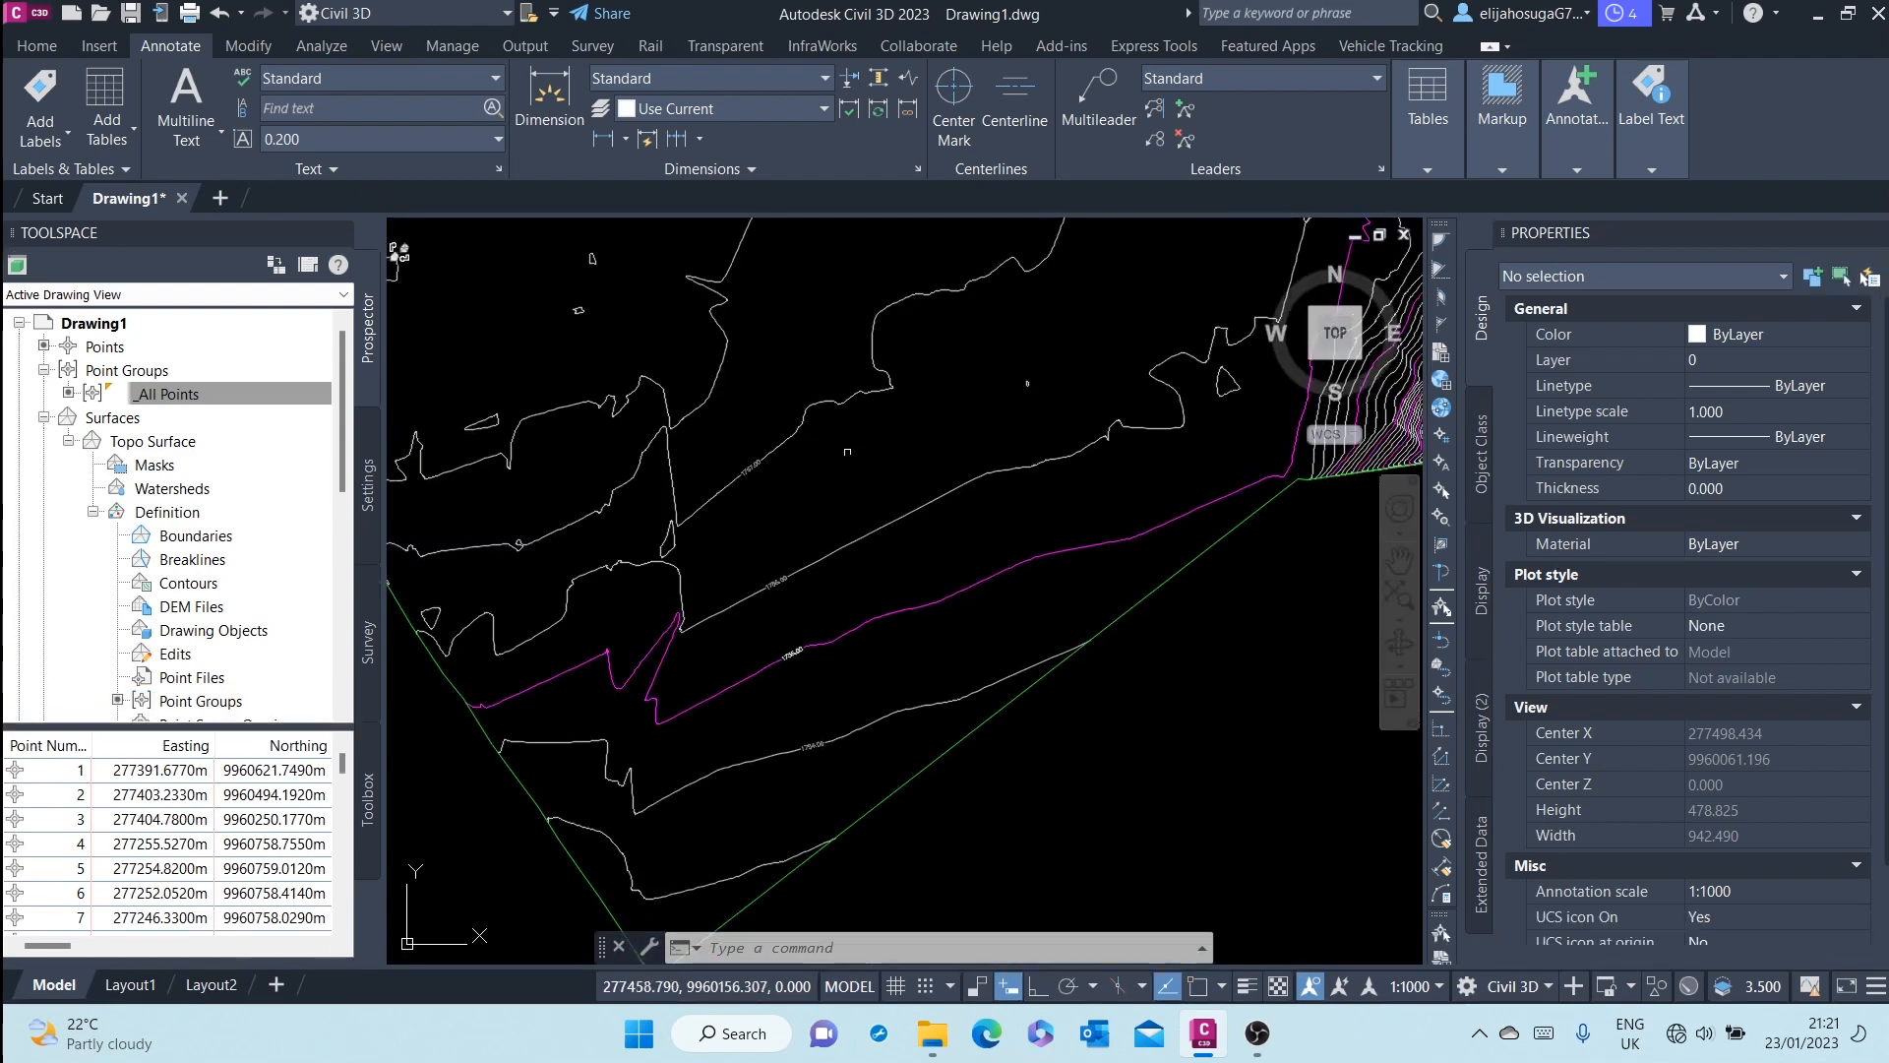
pyautogui.scroll(-5, 855, 470)
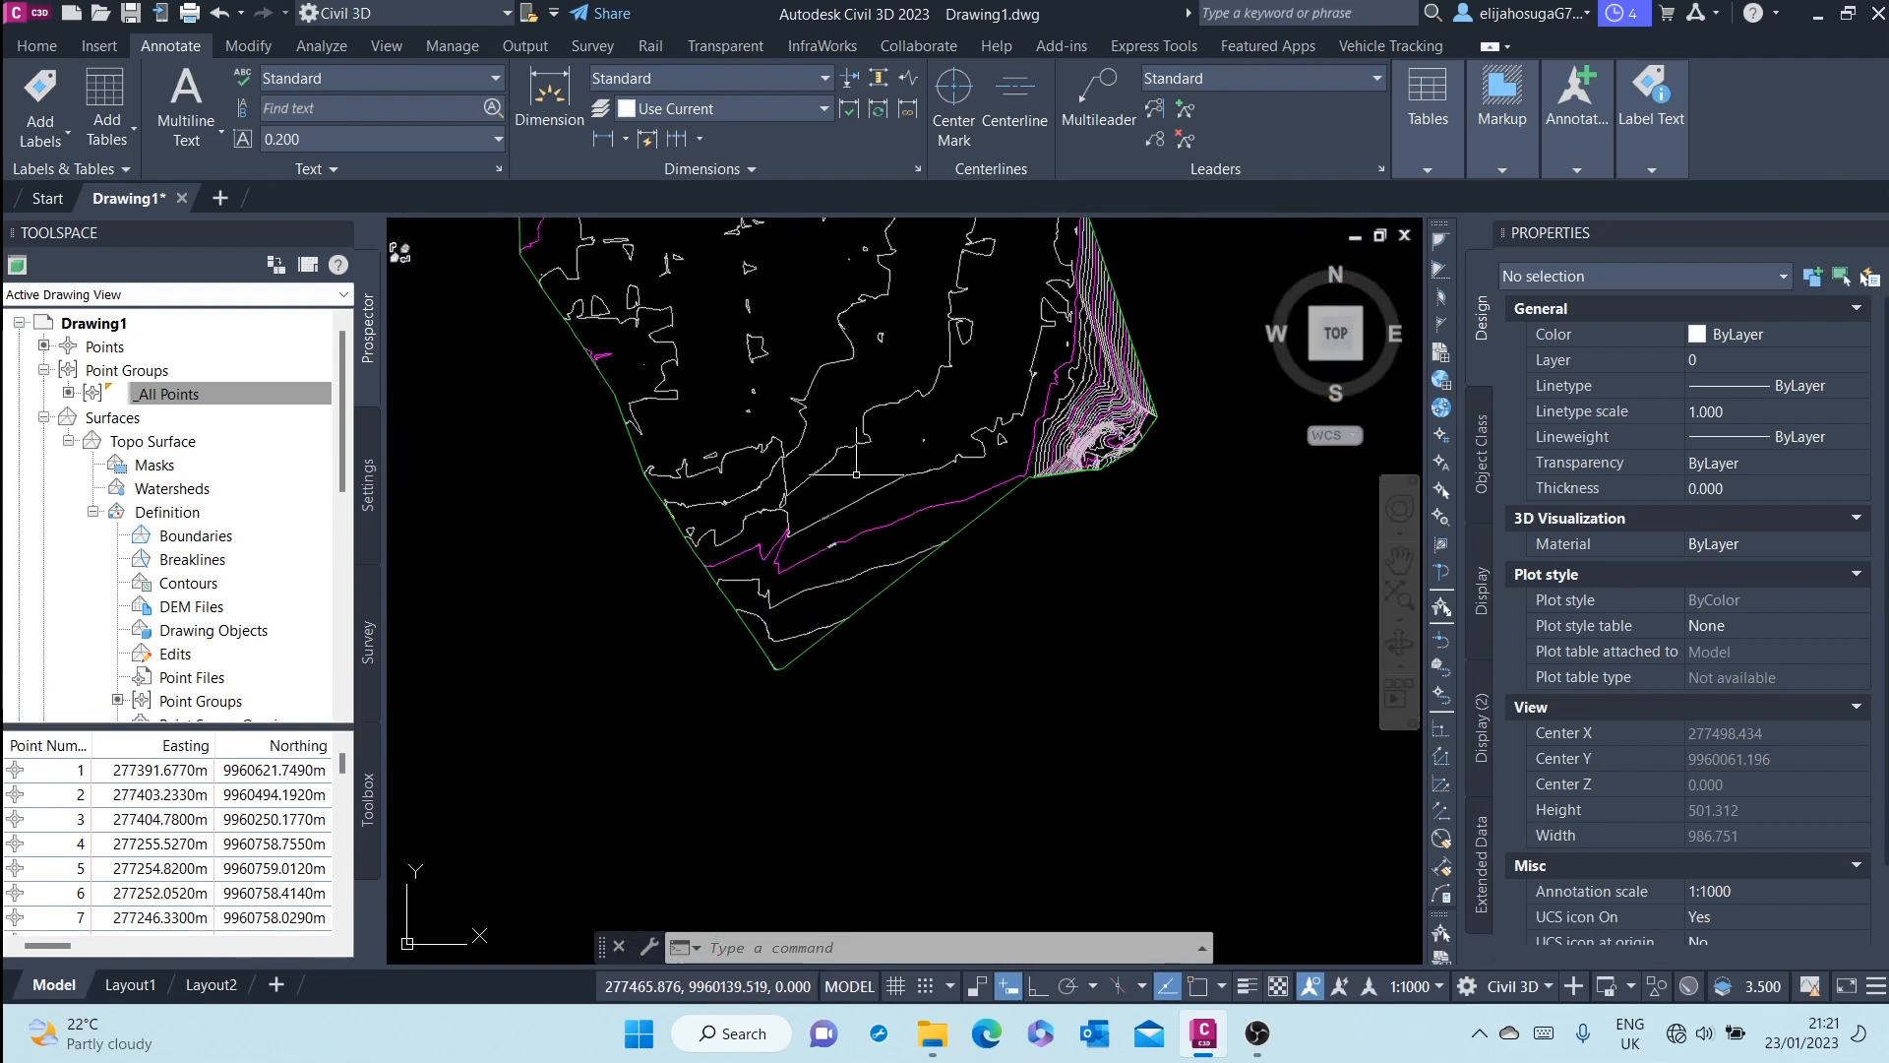
pyautogui.scroll(2, 891, 342)
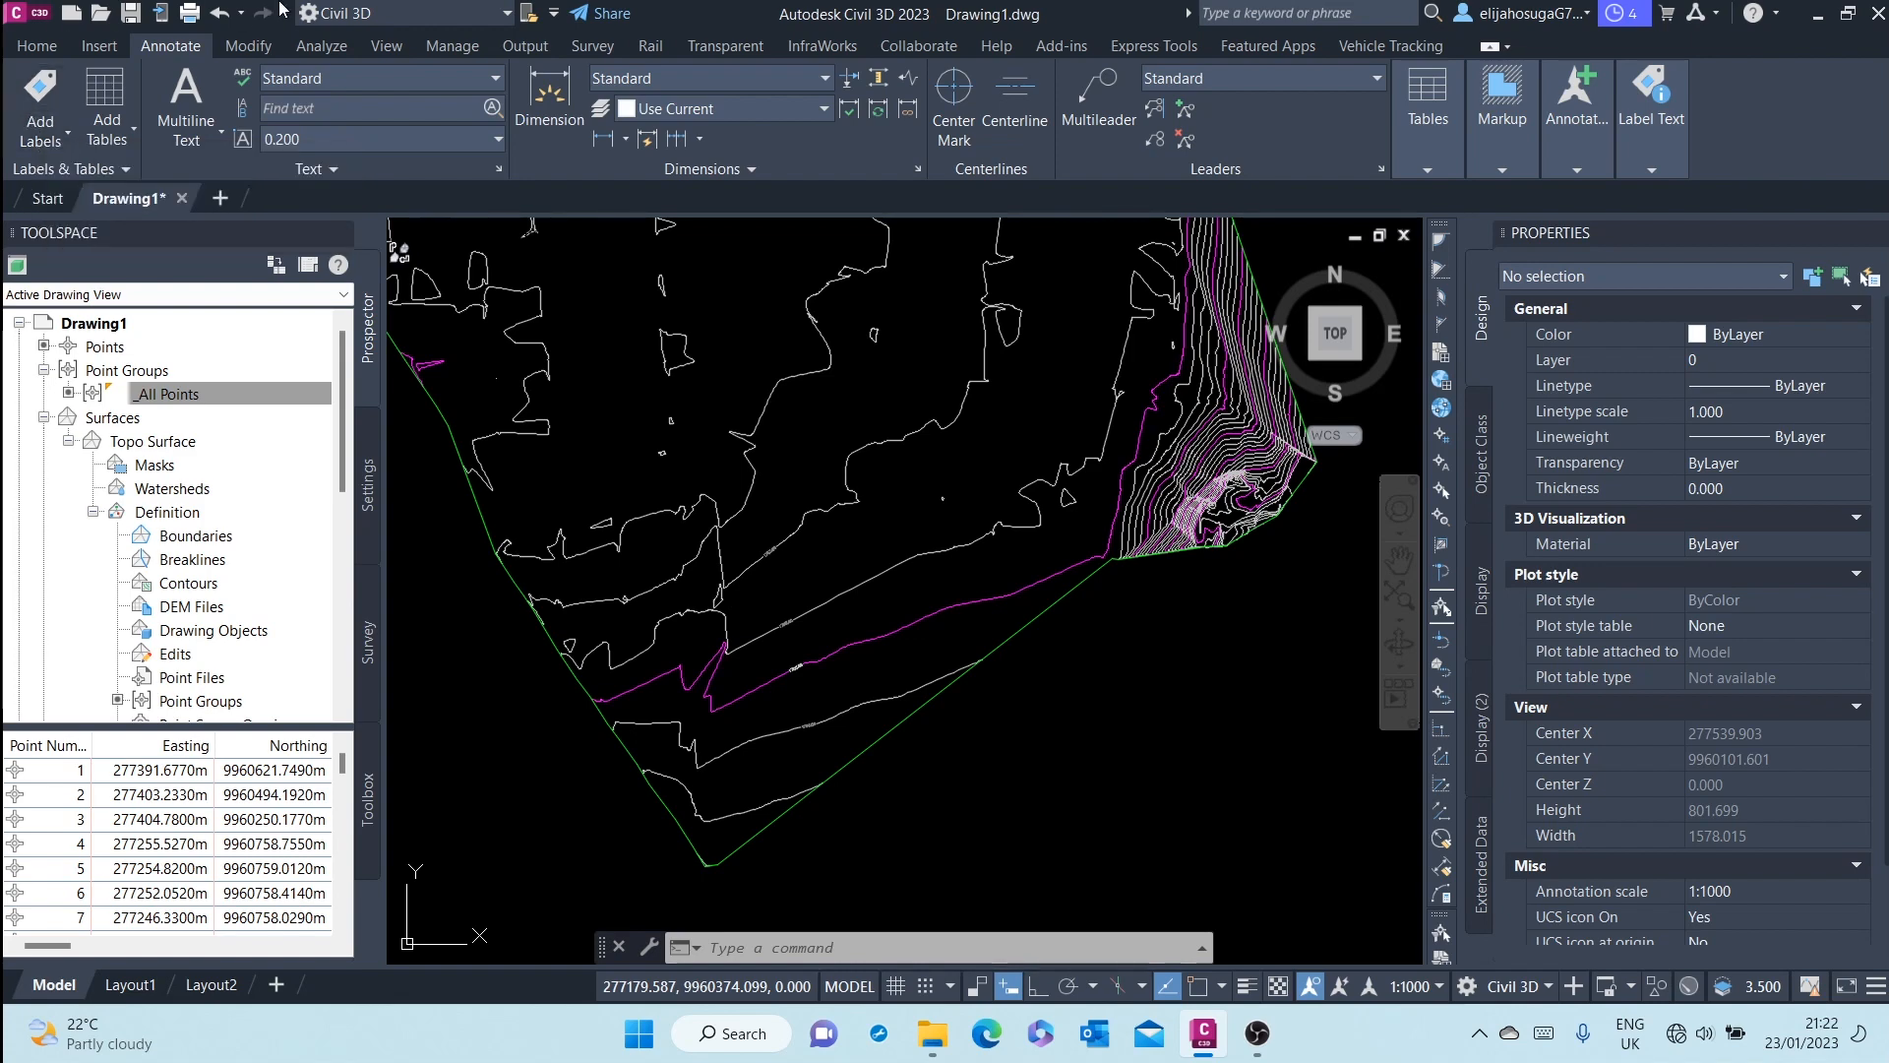
# - Open the Add Labels dialog and move it clear of the surface, with the whole Topo Surface in view
pyautogui.click(39, 131)
pyautogui.click(39, 131)
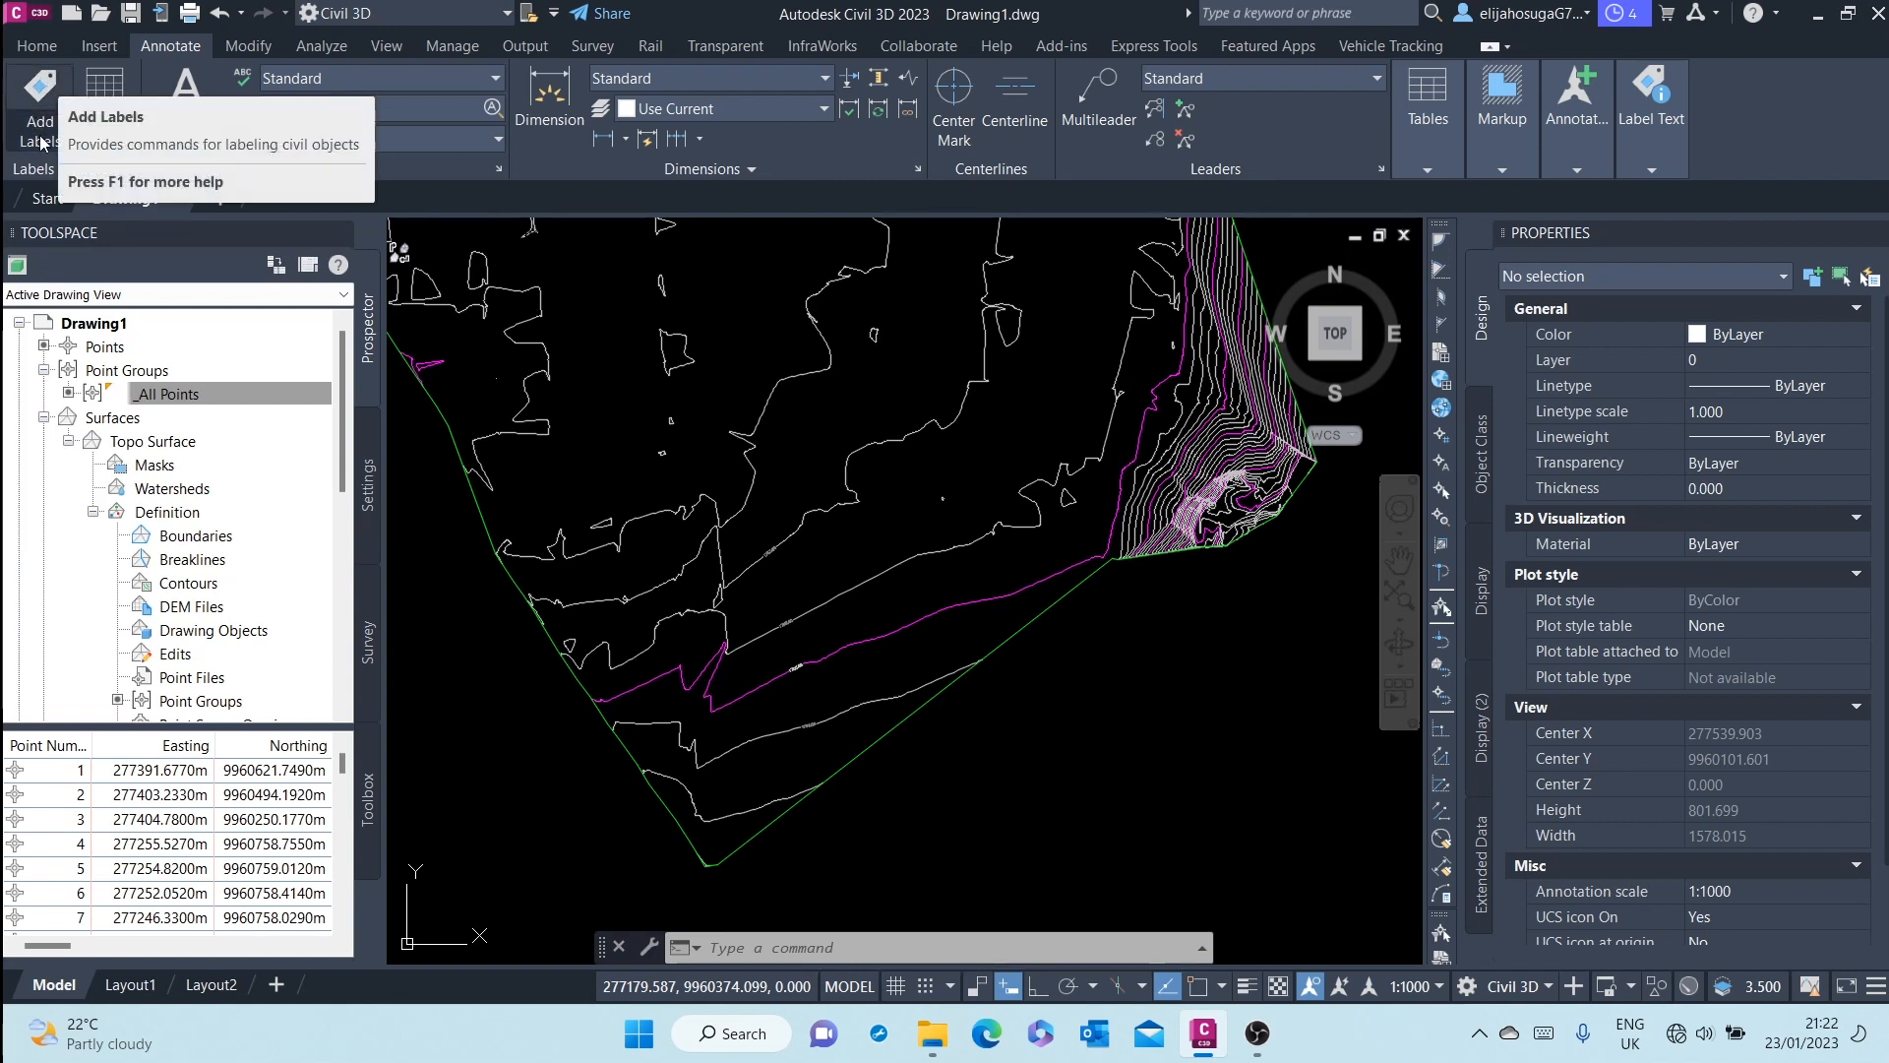
pyautogui.click(20, 85)
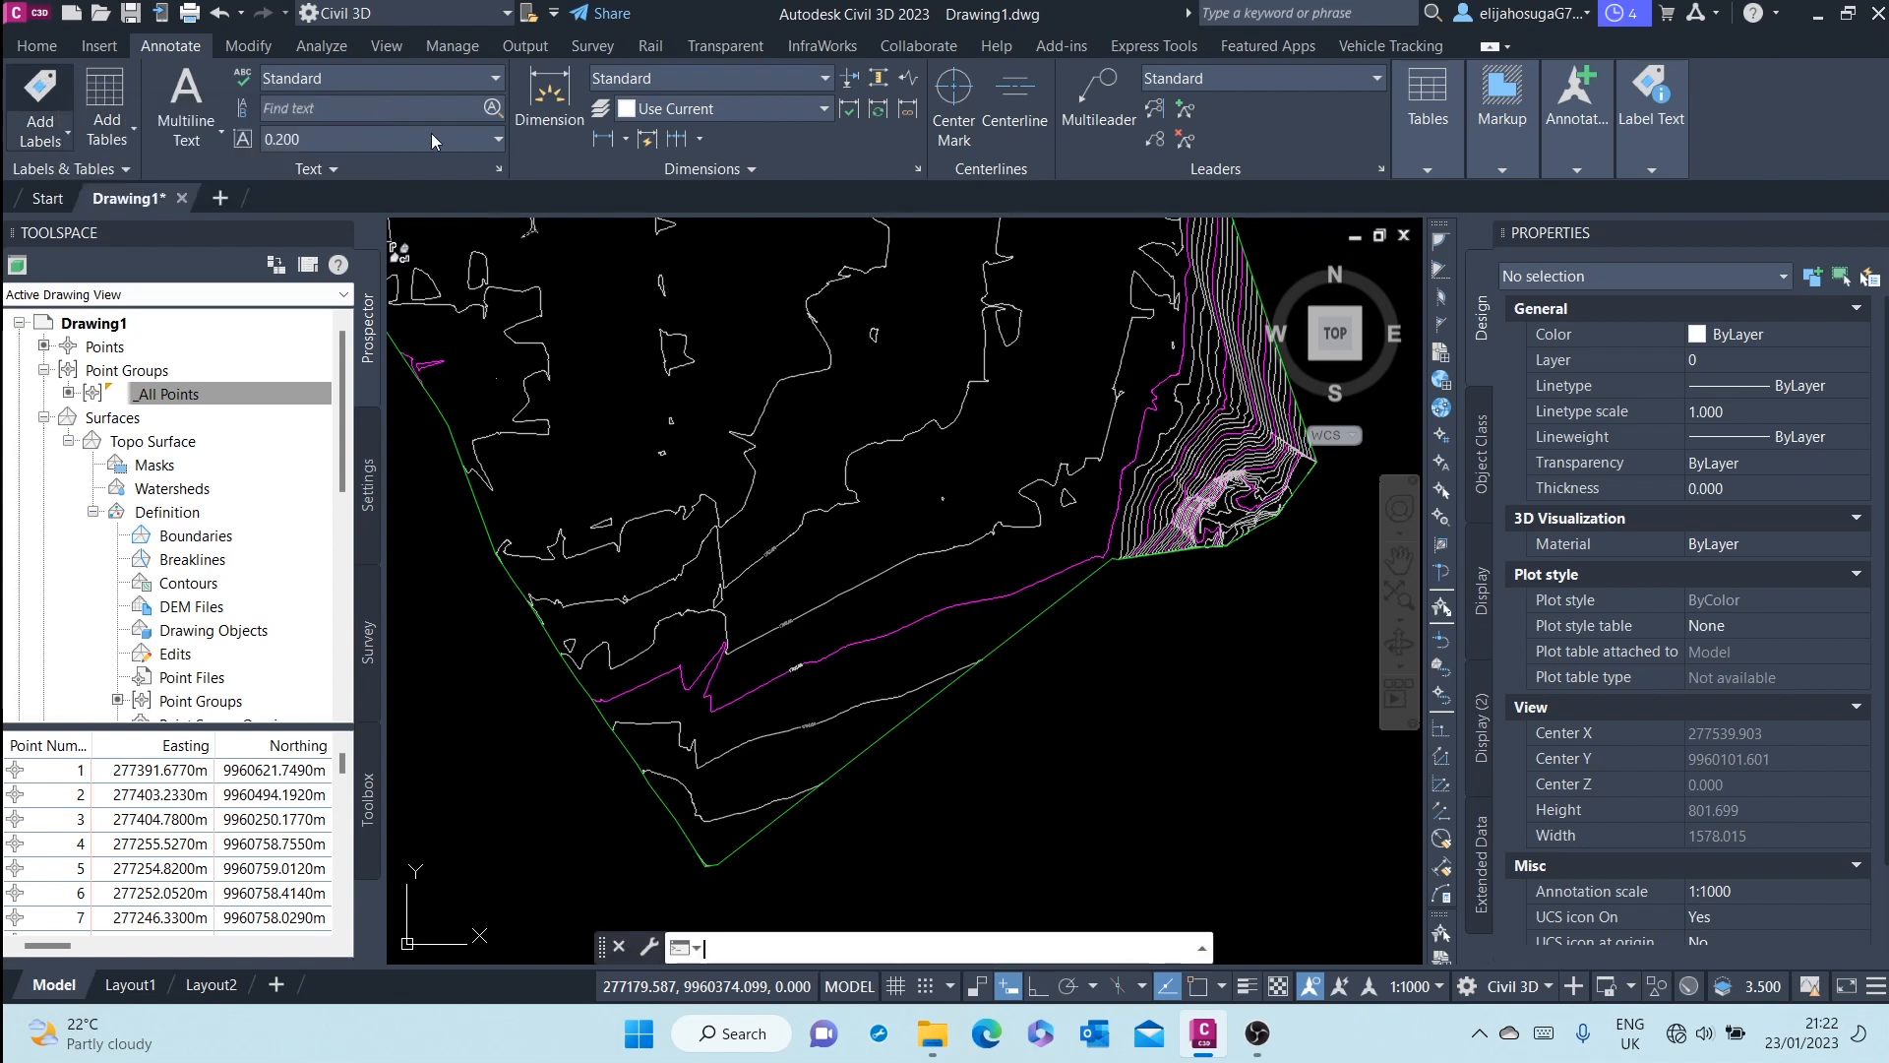
pyautogui.moveTo(133, 135); pyautogui.dragTo(1240, 234)
pyautogui.scroll(-4, 765, 418)
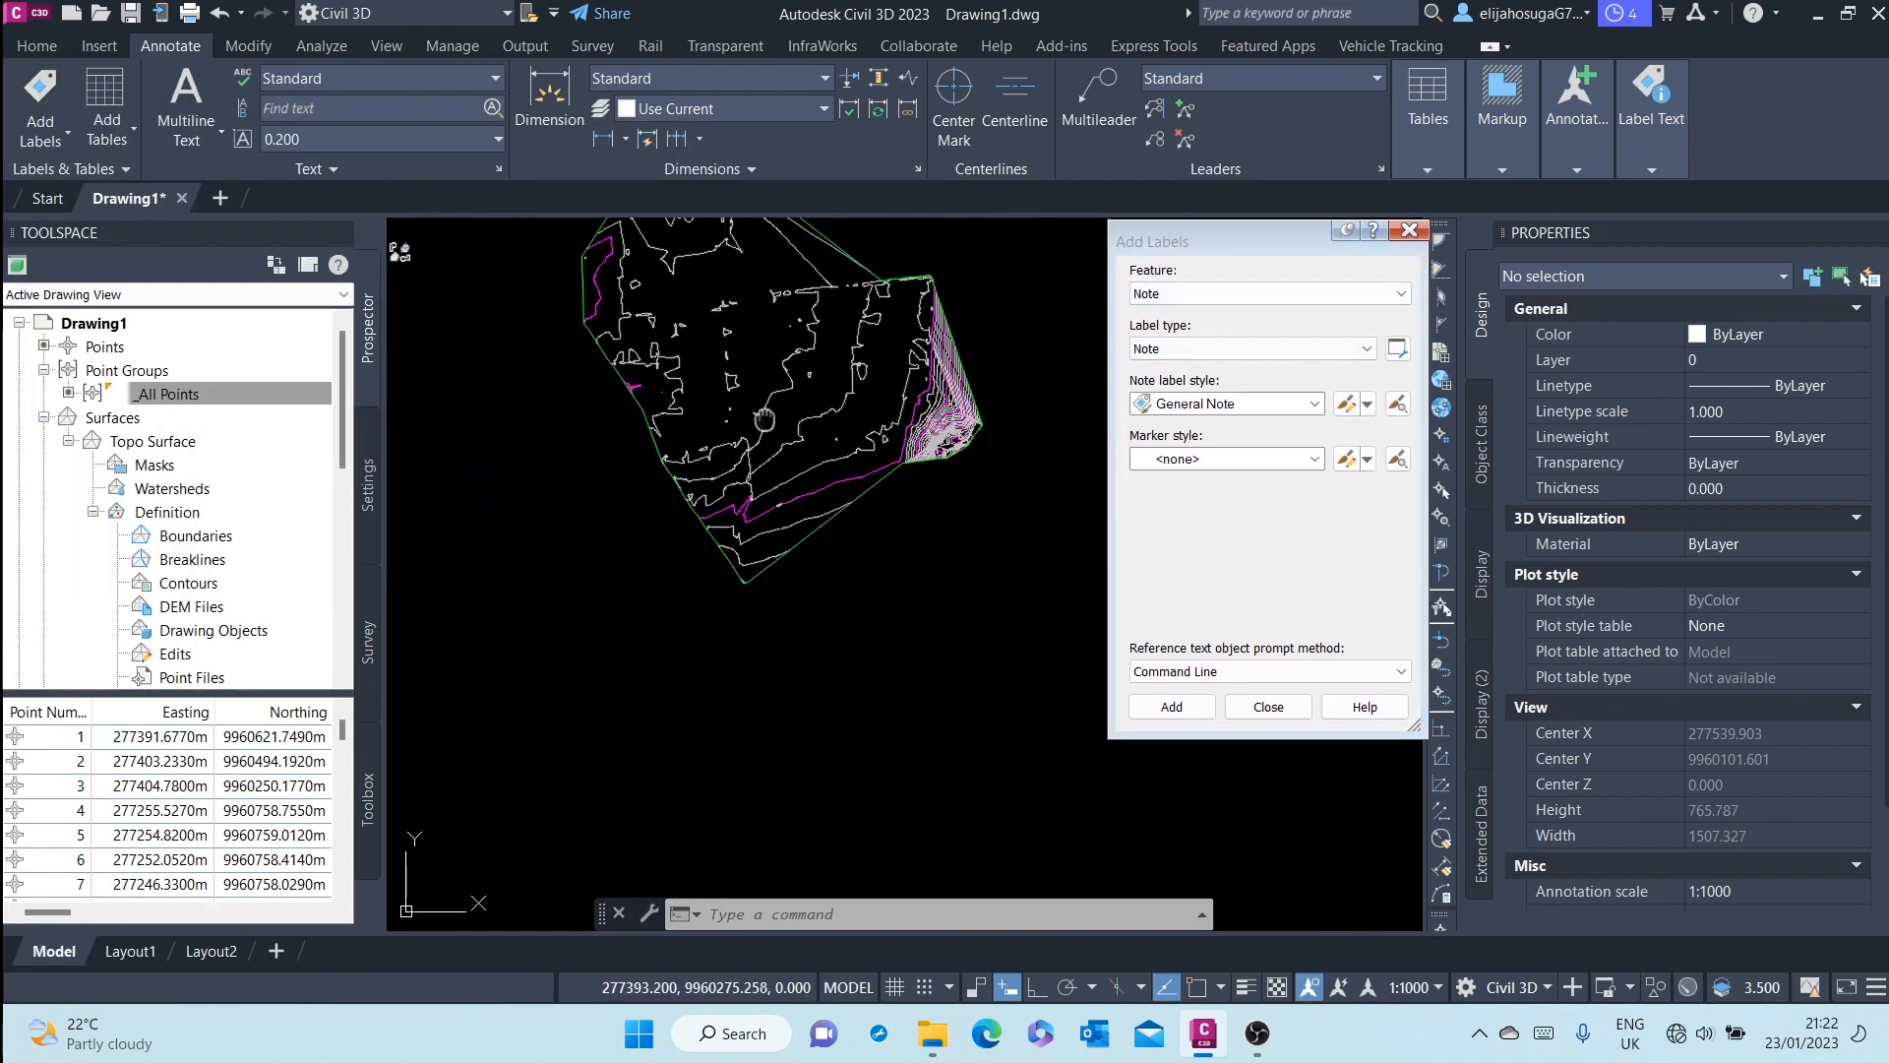
pyautogui.moveTo(764, 418); pyautogui.dragTo(777, 532, button='middle')
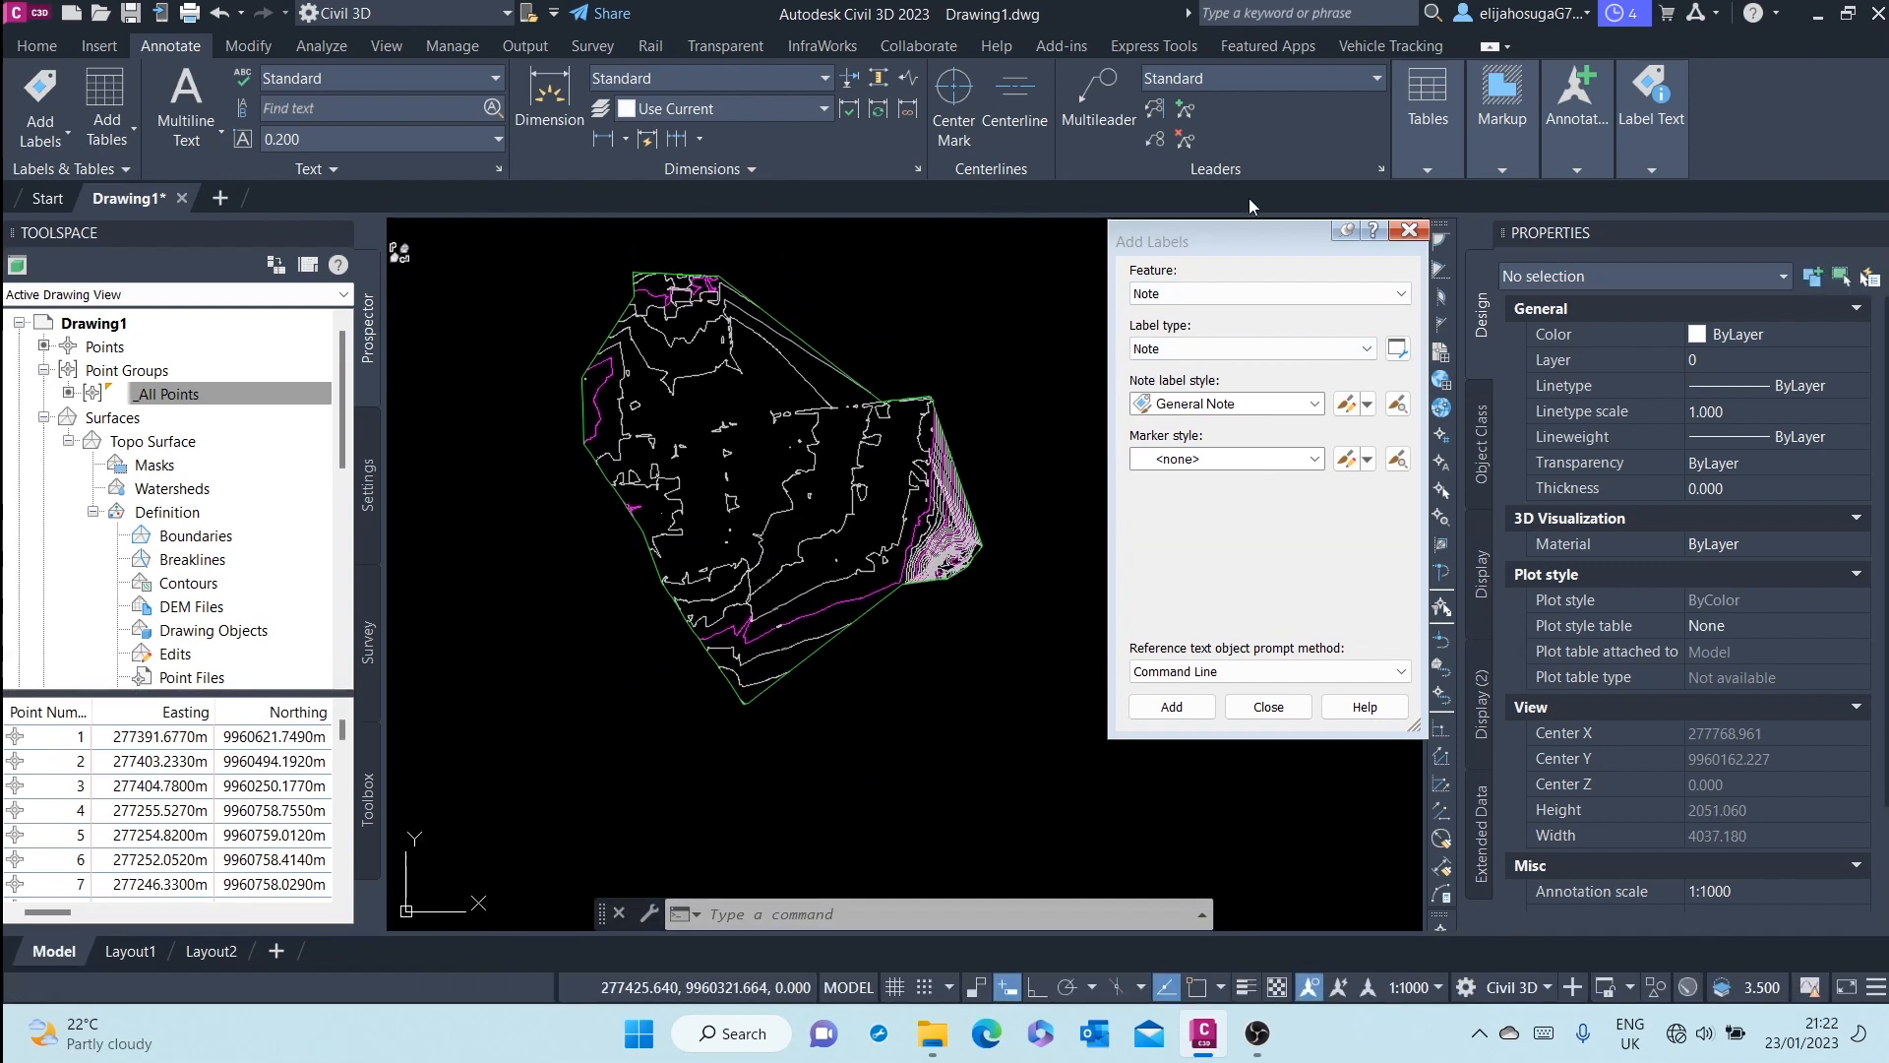
pyautogui.click(1254, 237)
pyautogui.moveTo(1242, 239); pyautogui.dragTo(1340, 287)
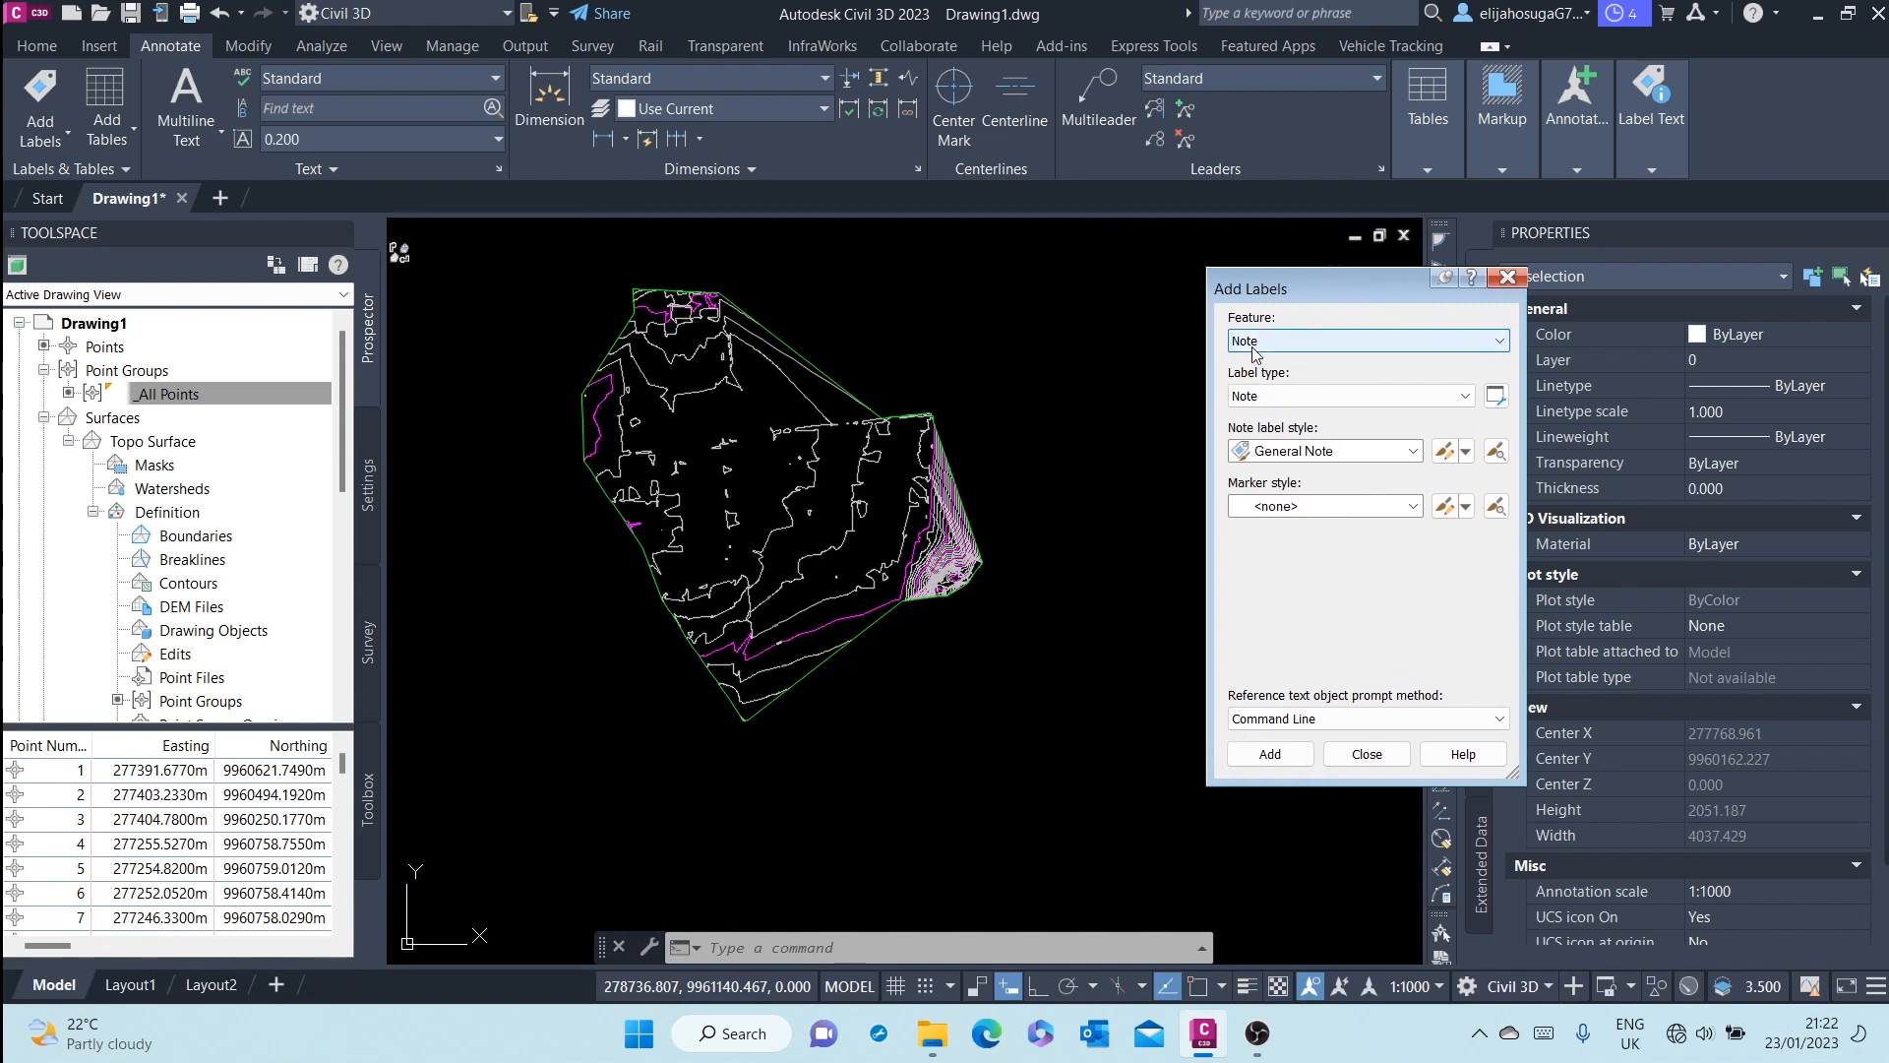
# - Set the label feature to Surface and the label type to Spot Elevation
pyautogui.click(1326, 331)
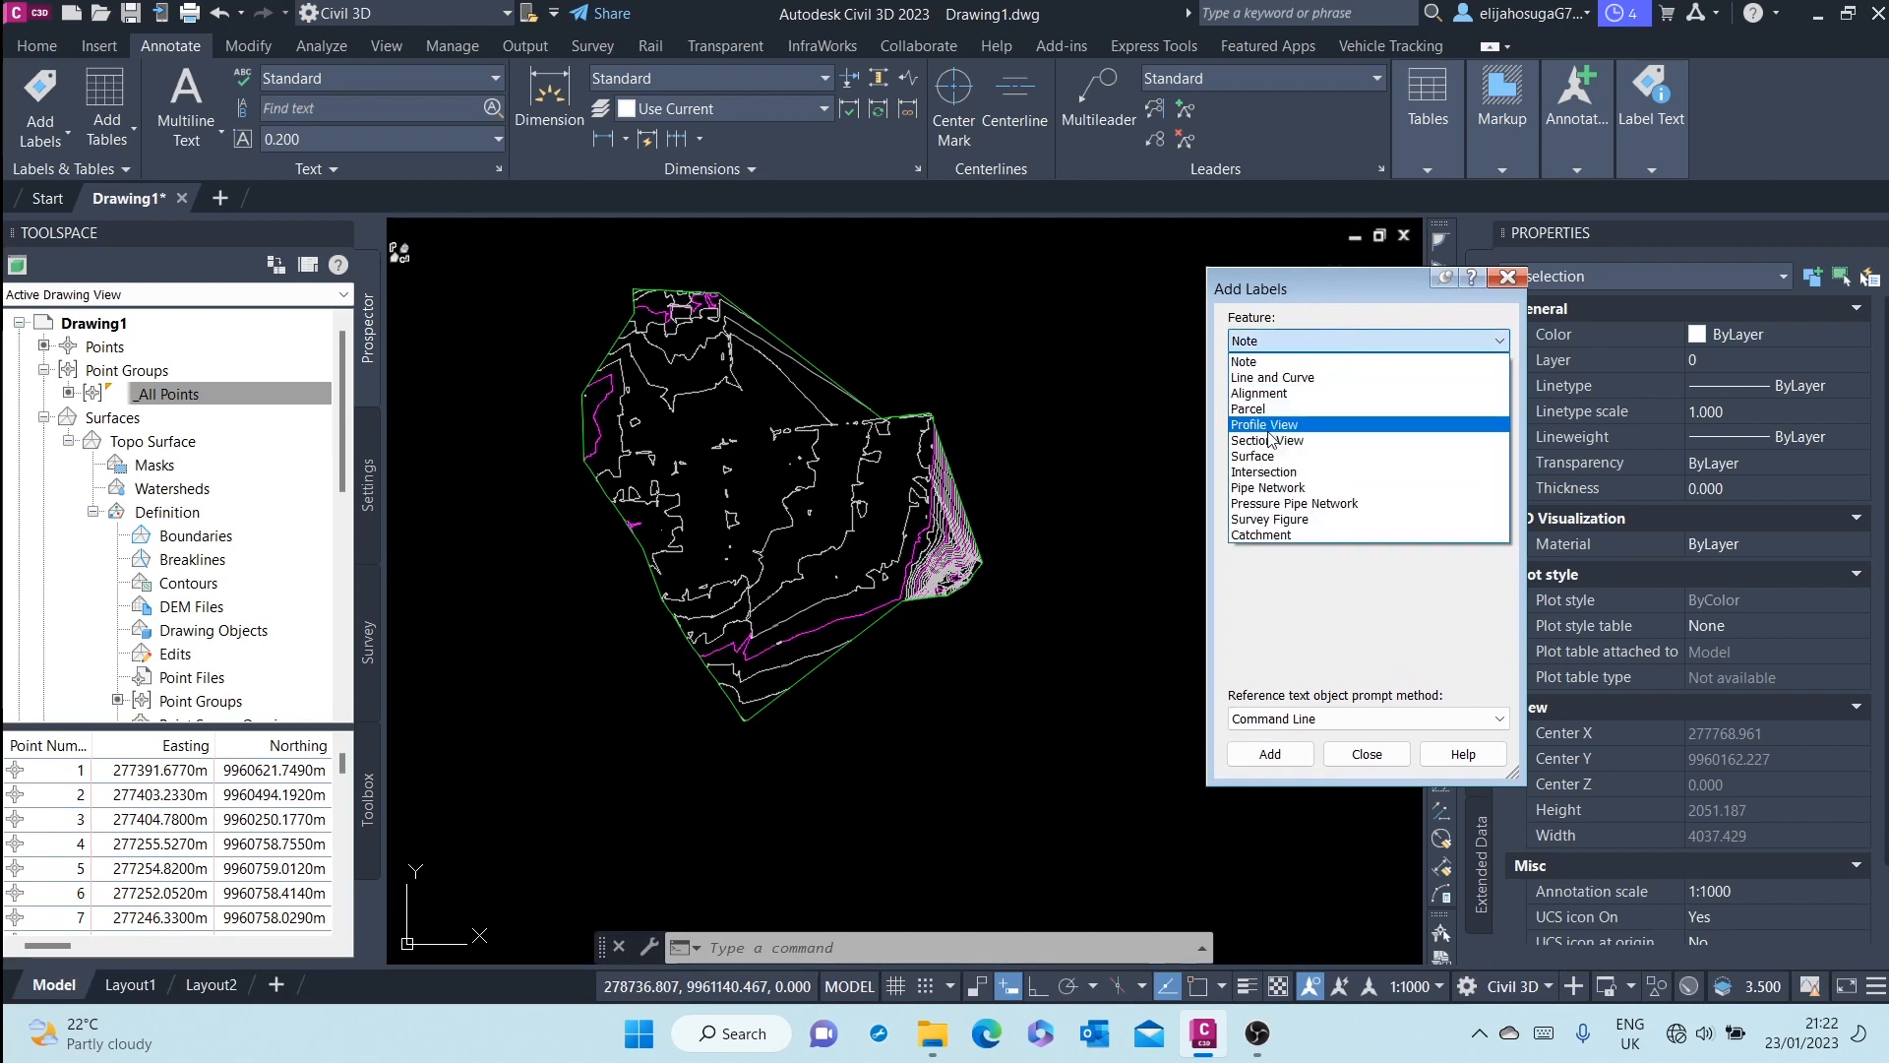
pyautogui.click(1269, 361)
pyautogui.click(1297, 344)
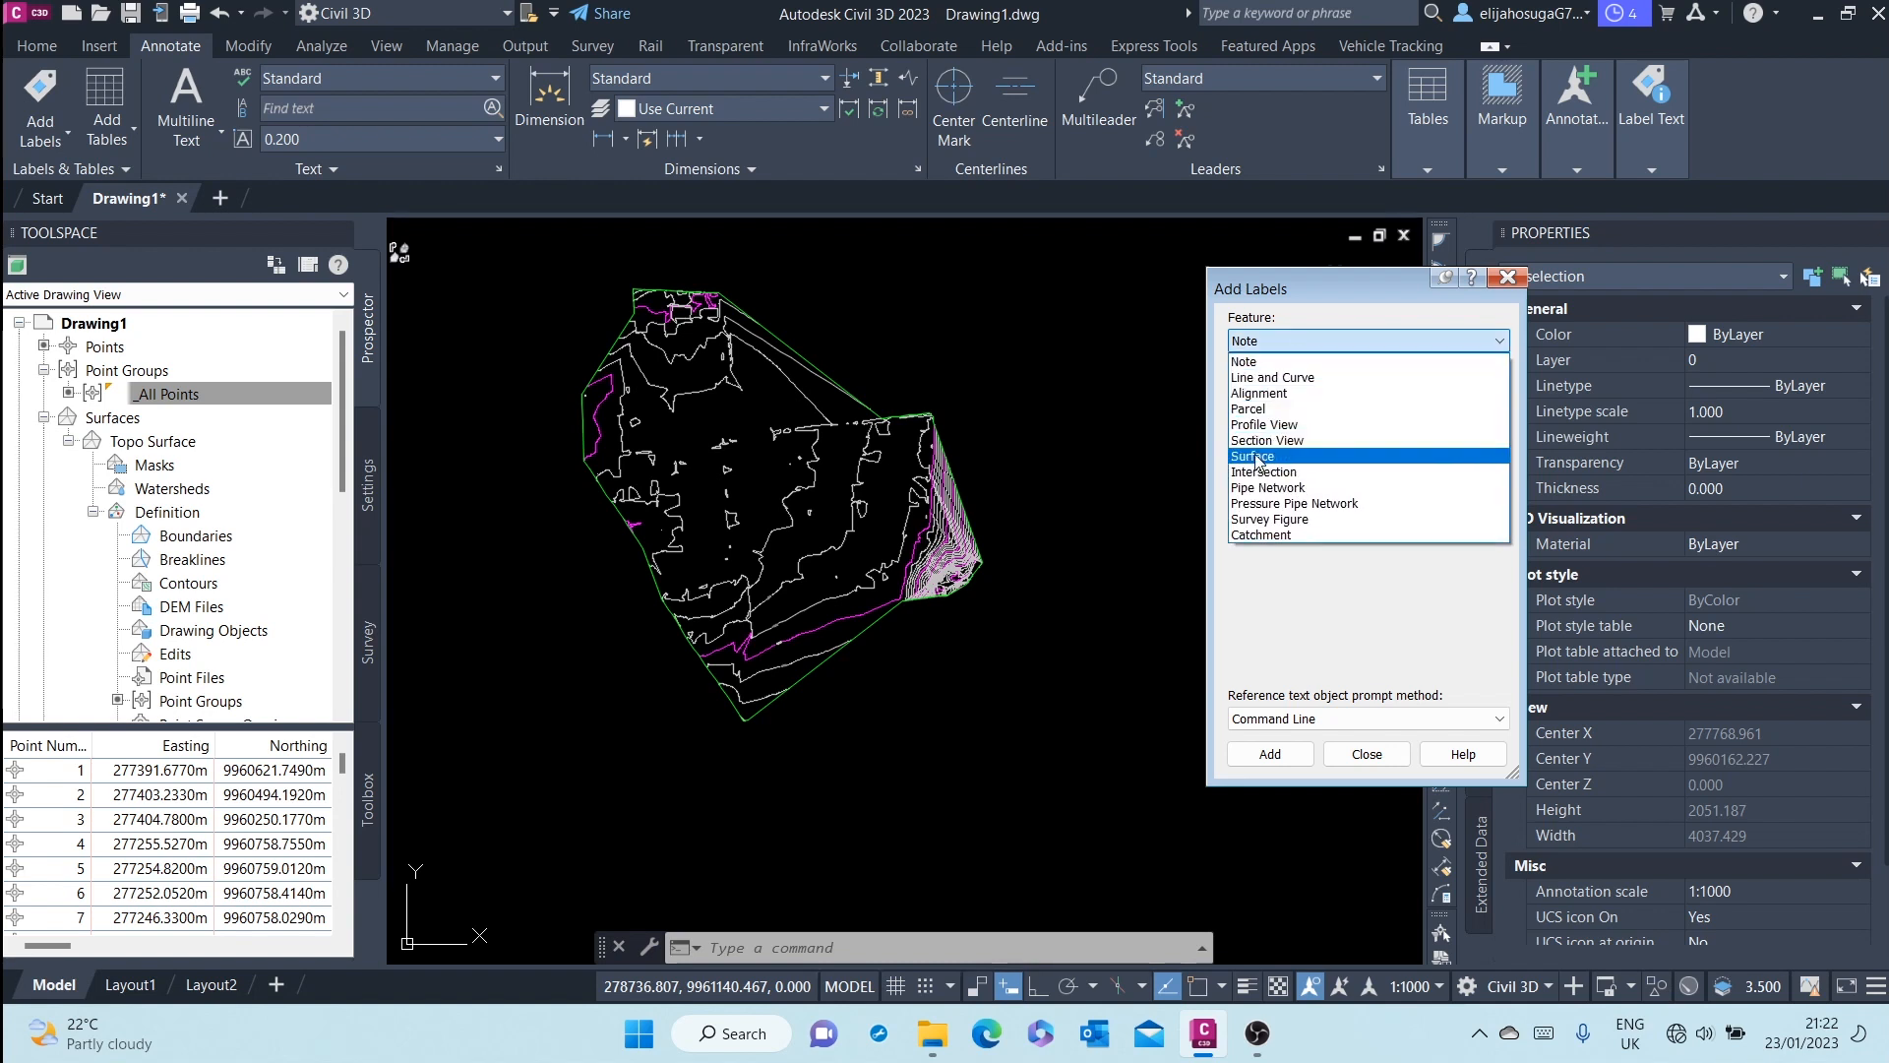
pyautogui.click(1328, 469)
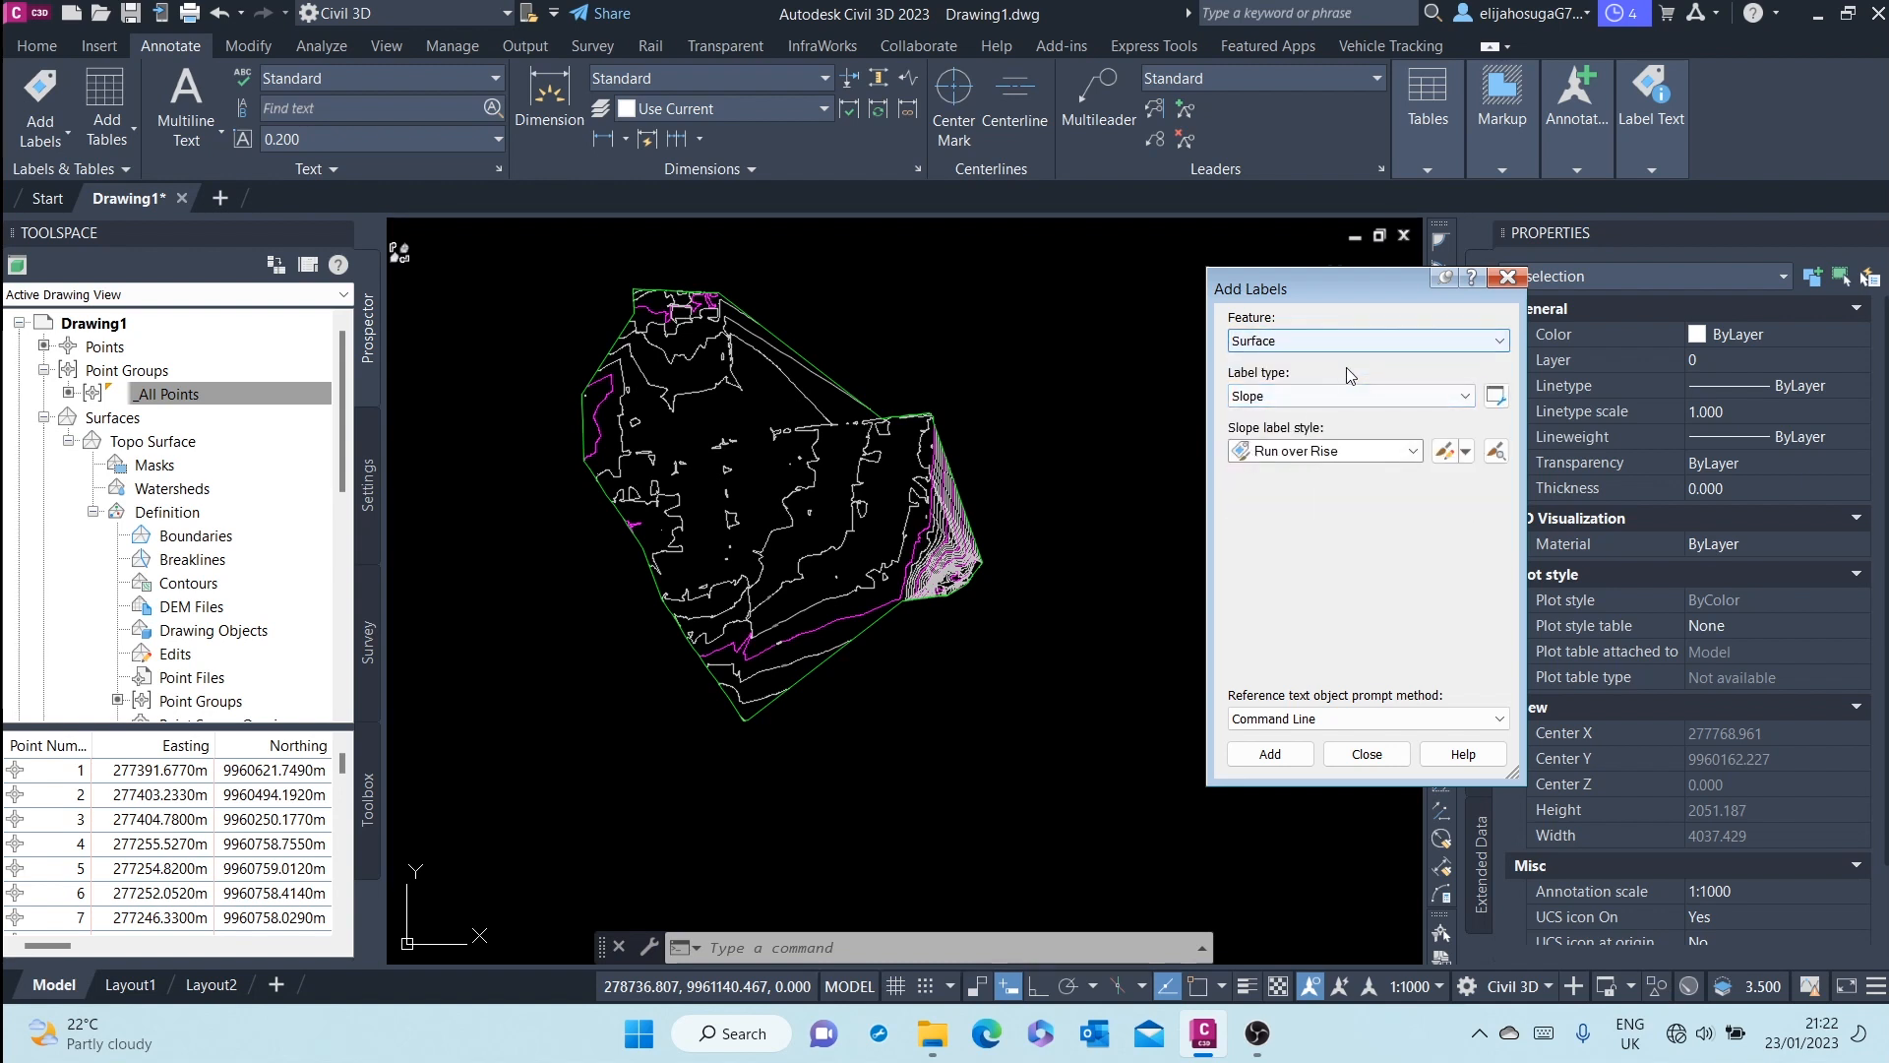
pyautogui.click(1293, 395)
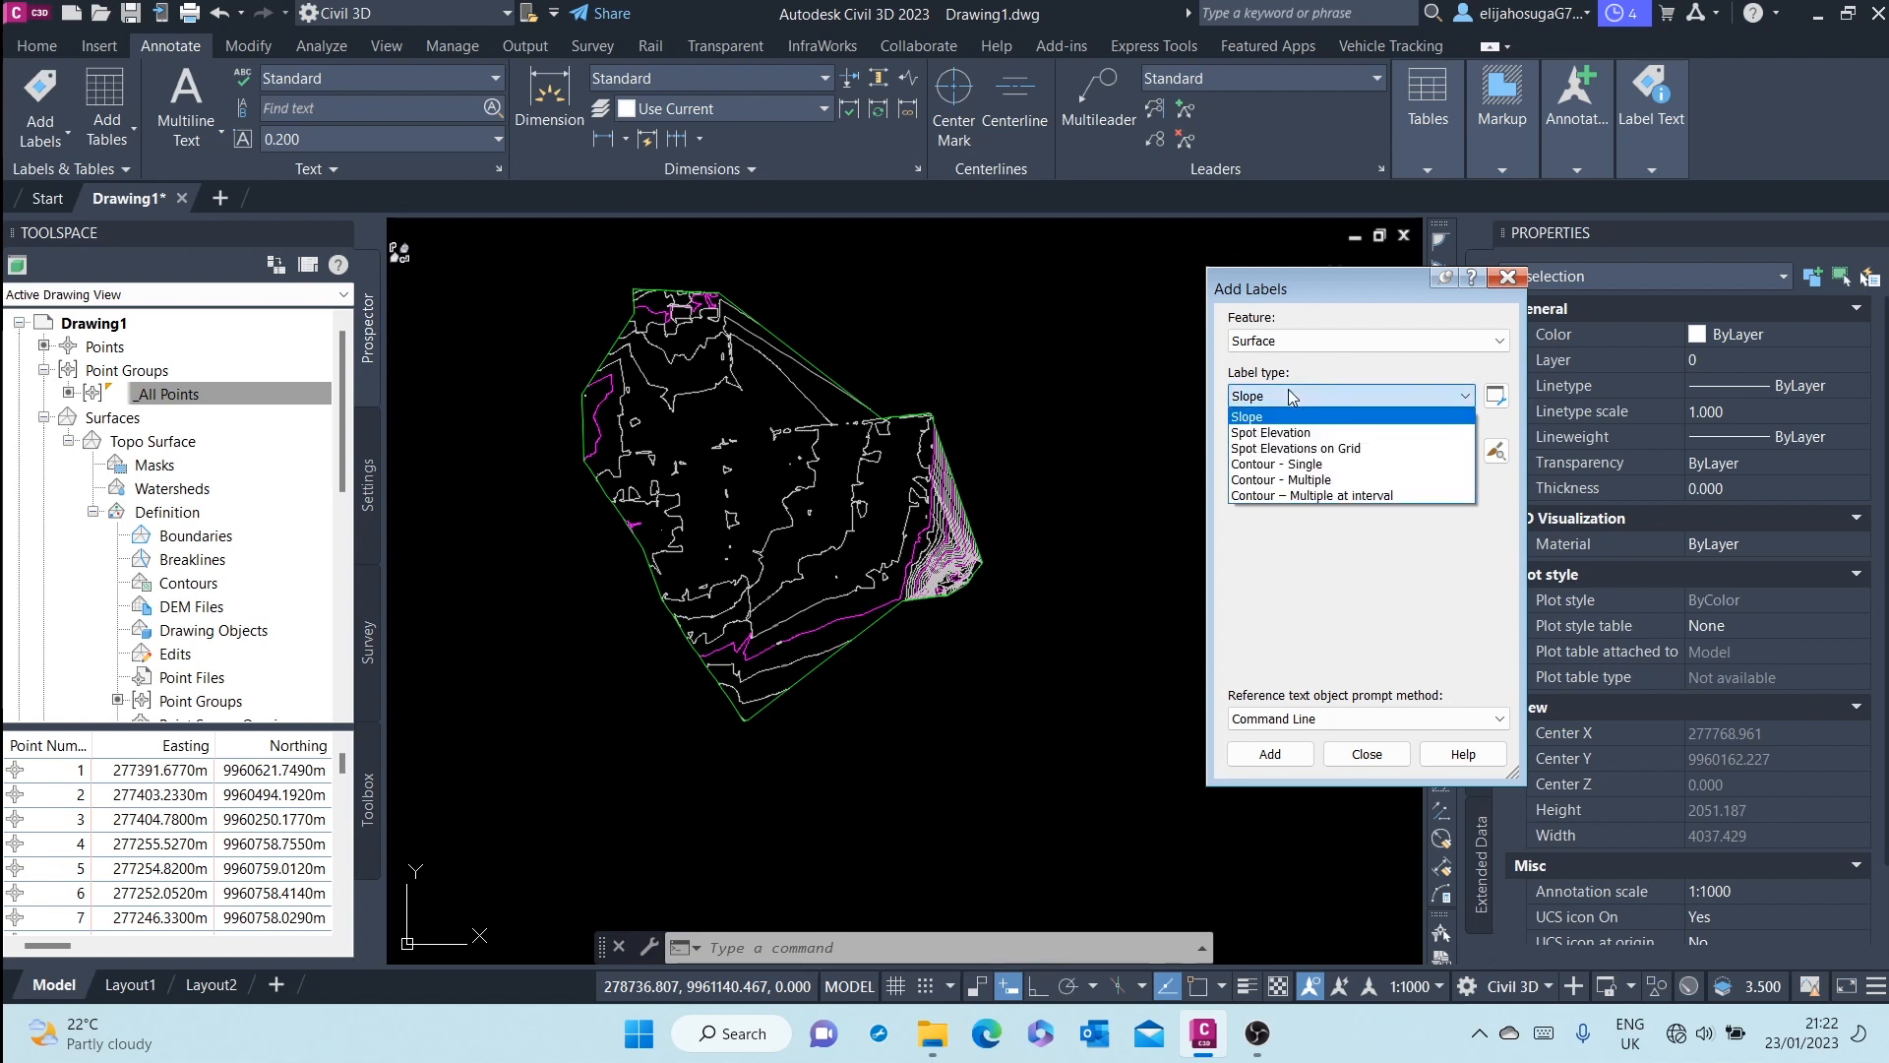
pyautogui.click(1286, 434)
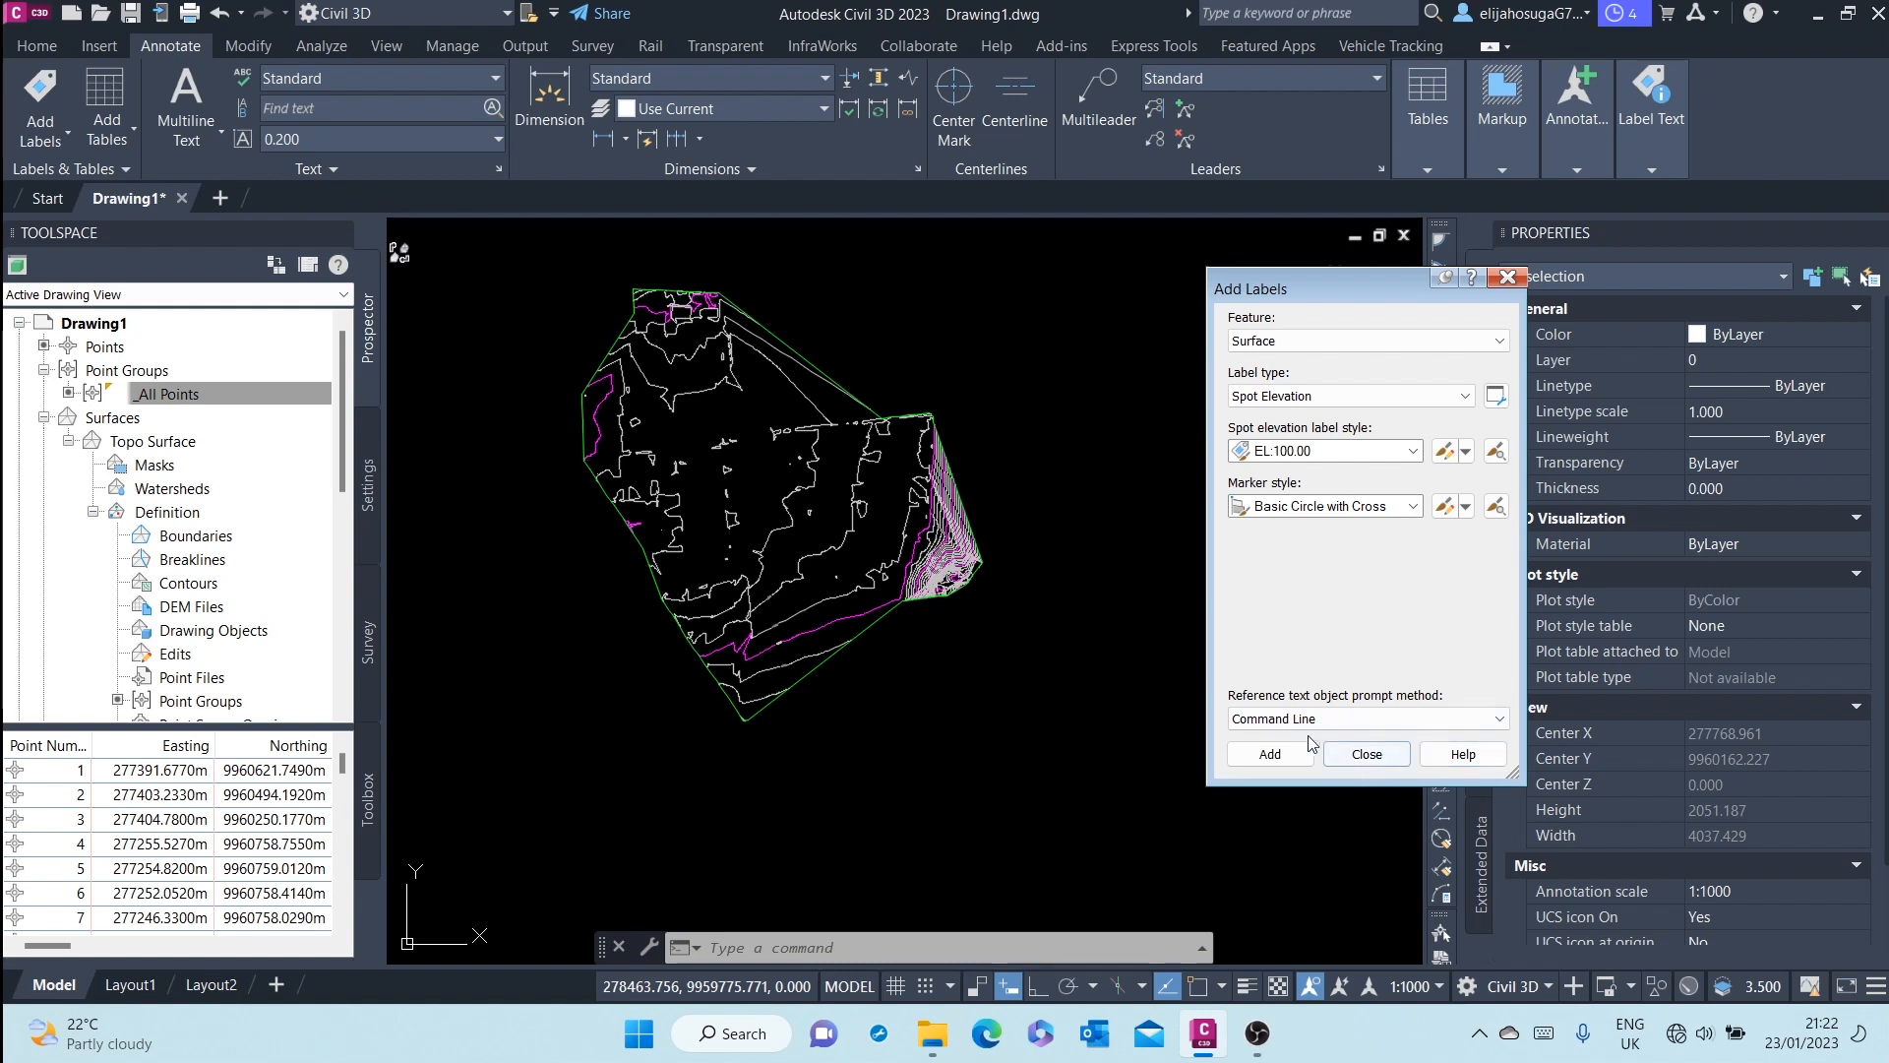
# - Keep EL:100.00 as the spot elevation label style and choose Basic Circle with Cross as the marker style
pyautogui.click(1343, 453)
pyautogui.click(1343, 453)
pyautogui.click(1326, 509)
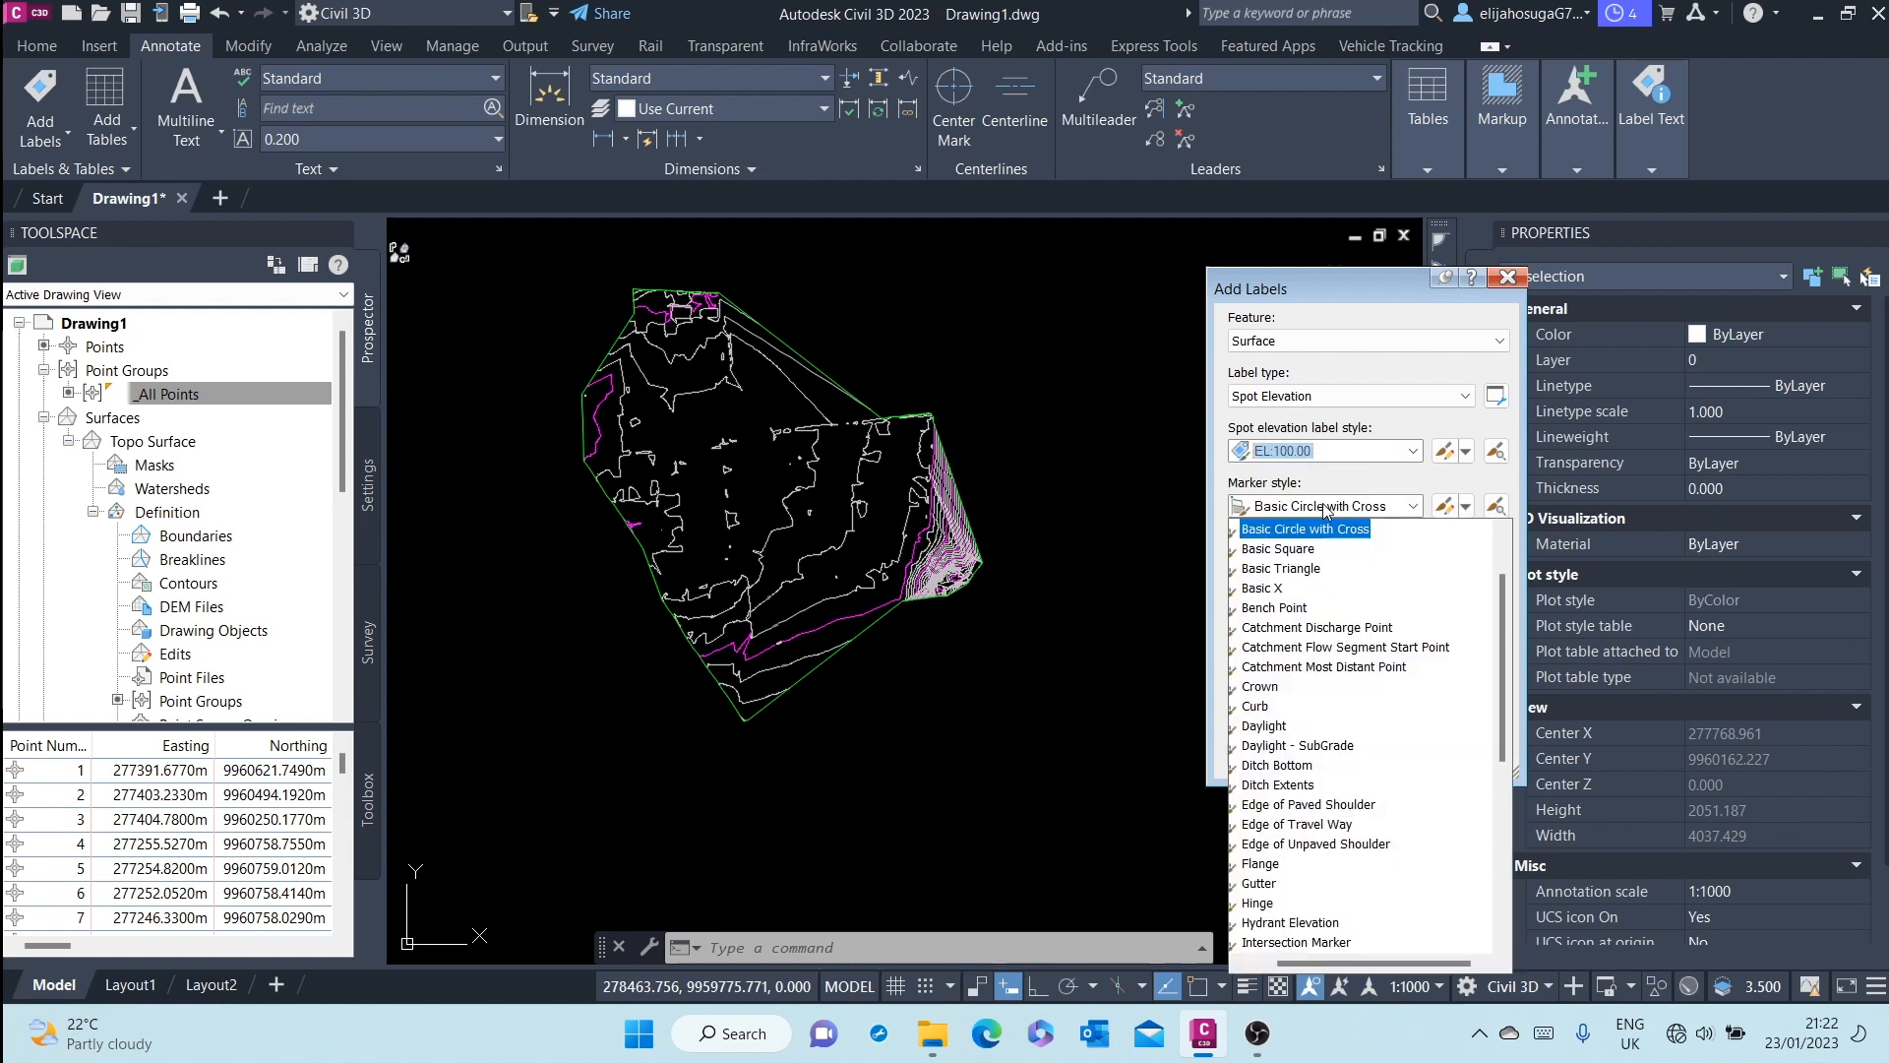
pyautogui.click(1328, 521)
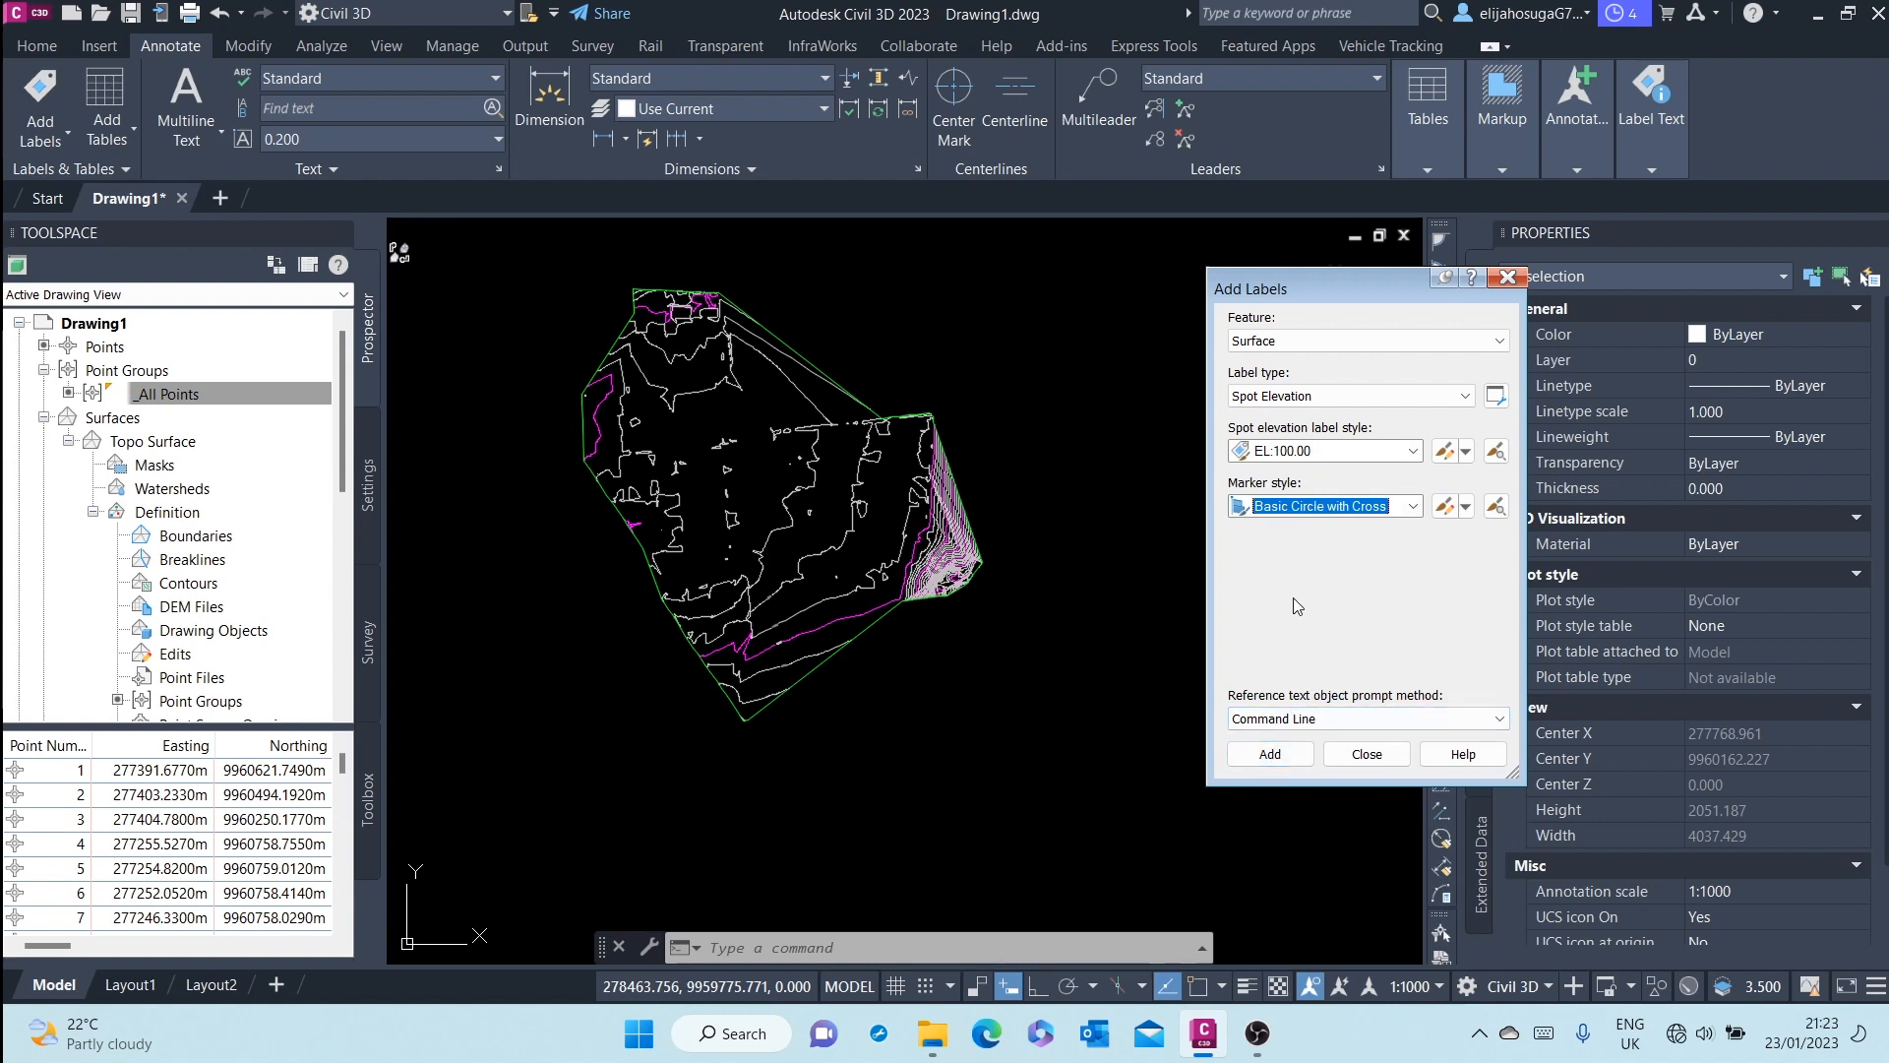
# - Start adding the spot elevation labels and place two in the open area of the surface's northern interior
pyautogui.click(1270, 754)
pyautogui.scroll(5, 836, 576)
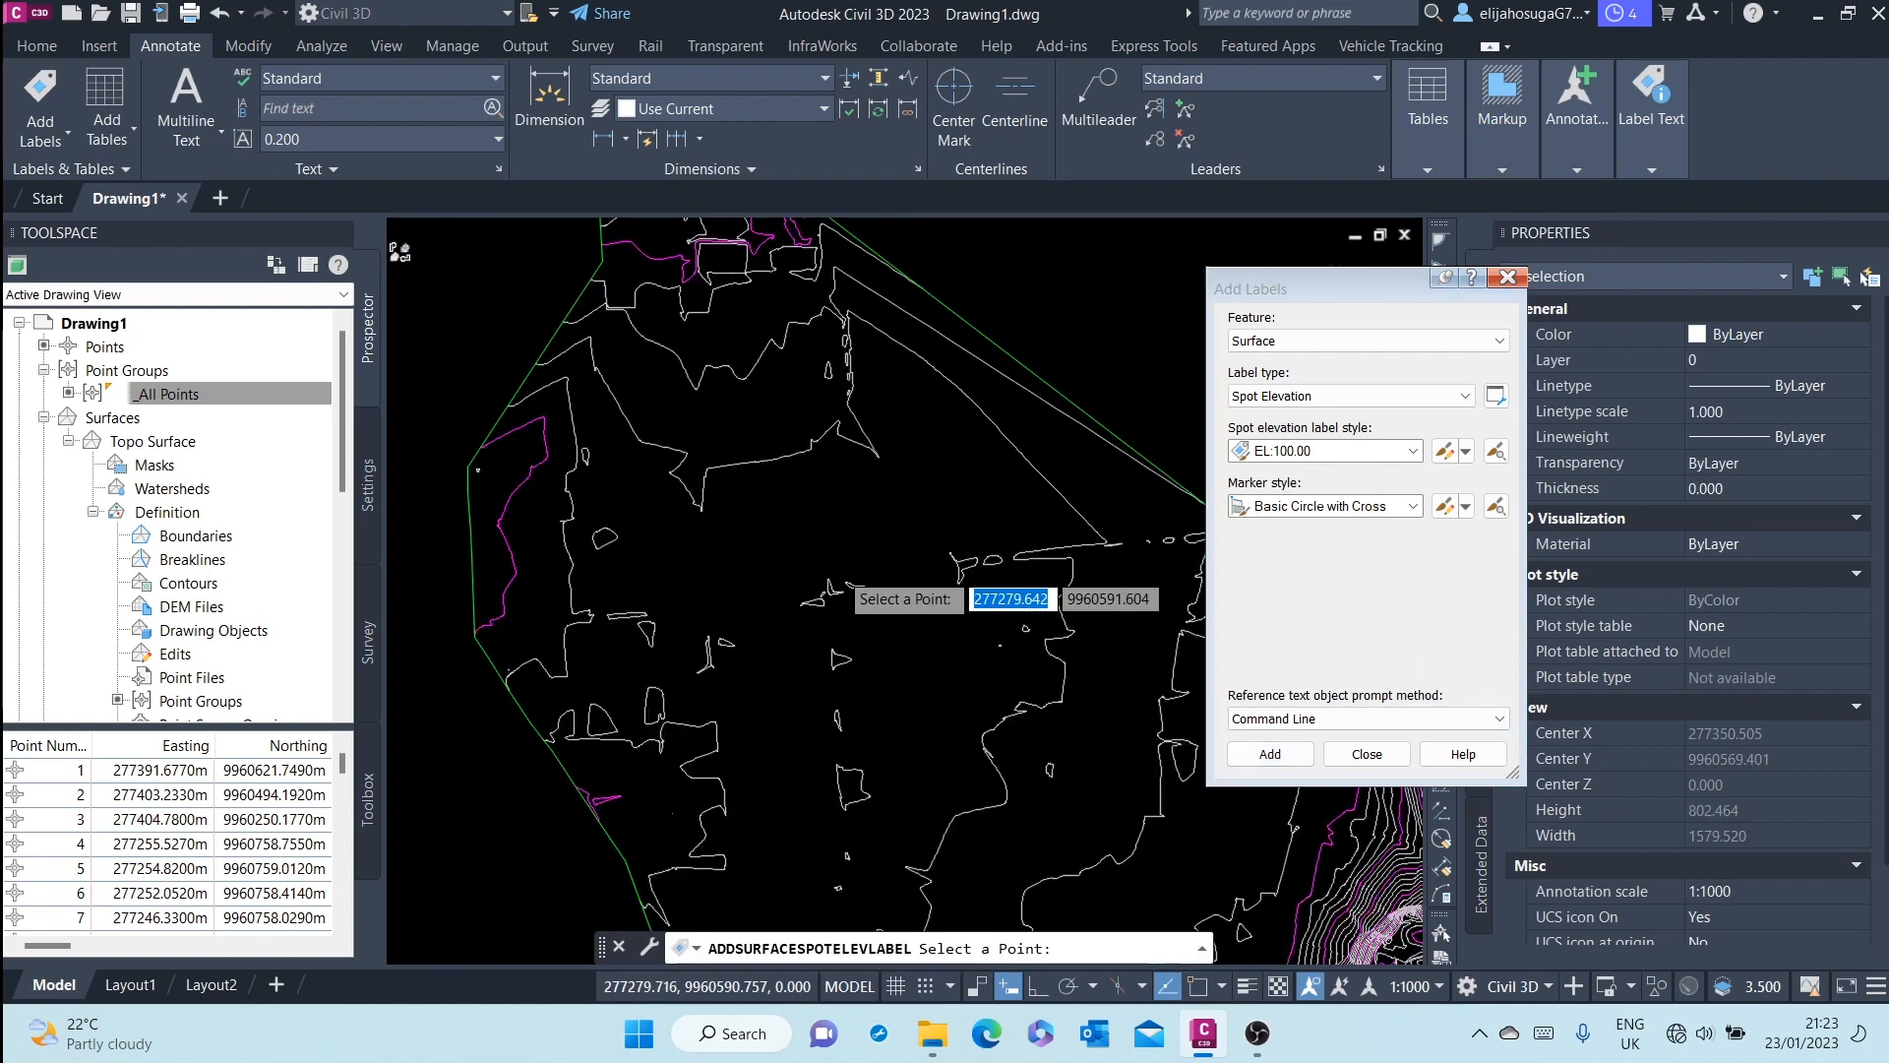
pyautogui.scroll(4, 840, 570)
pyautogui.click(694, 368)
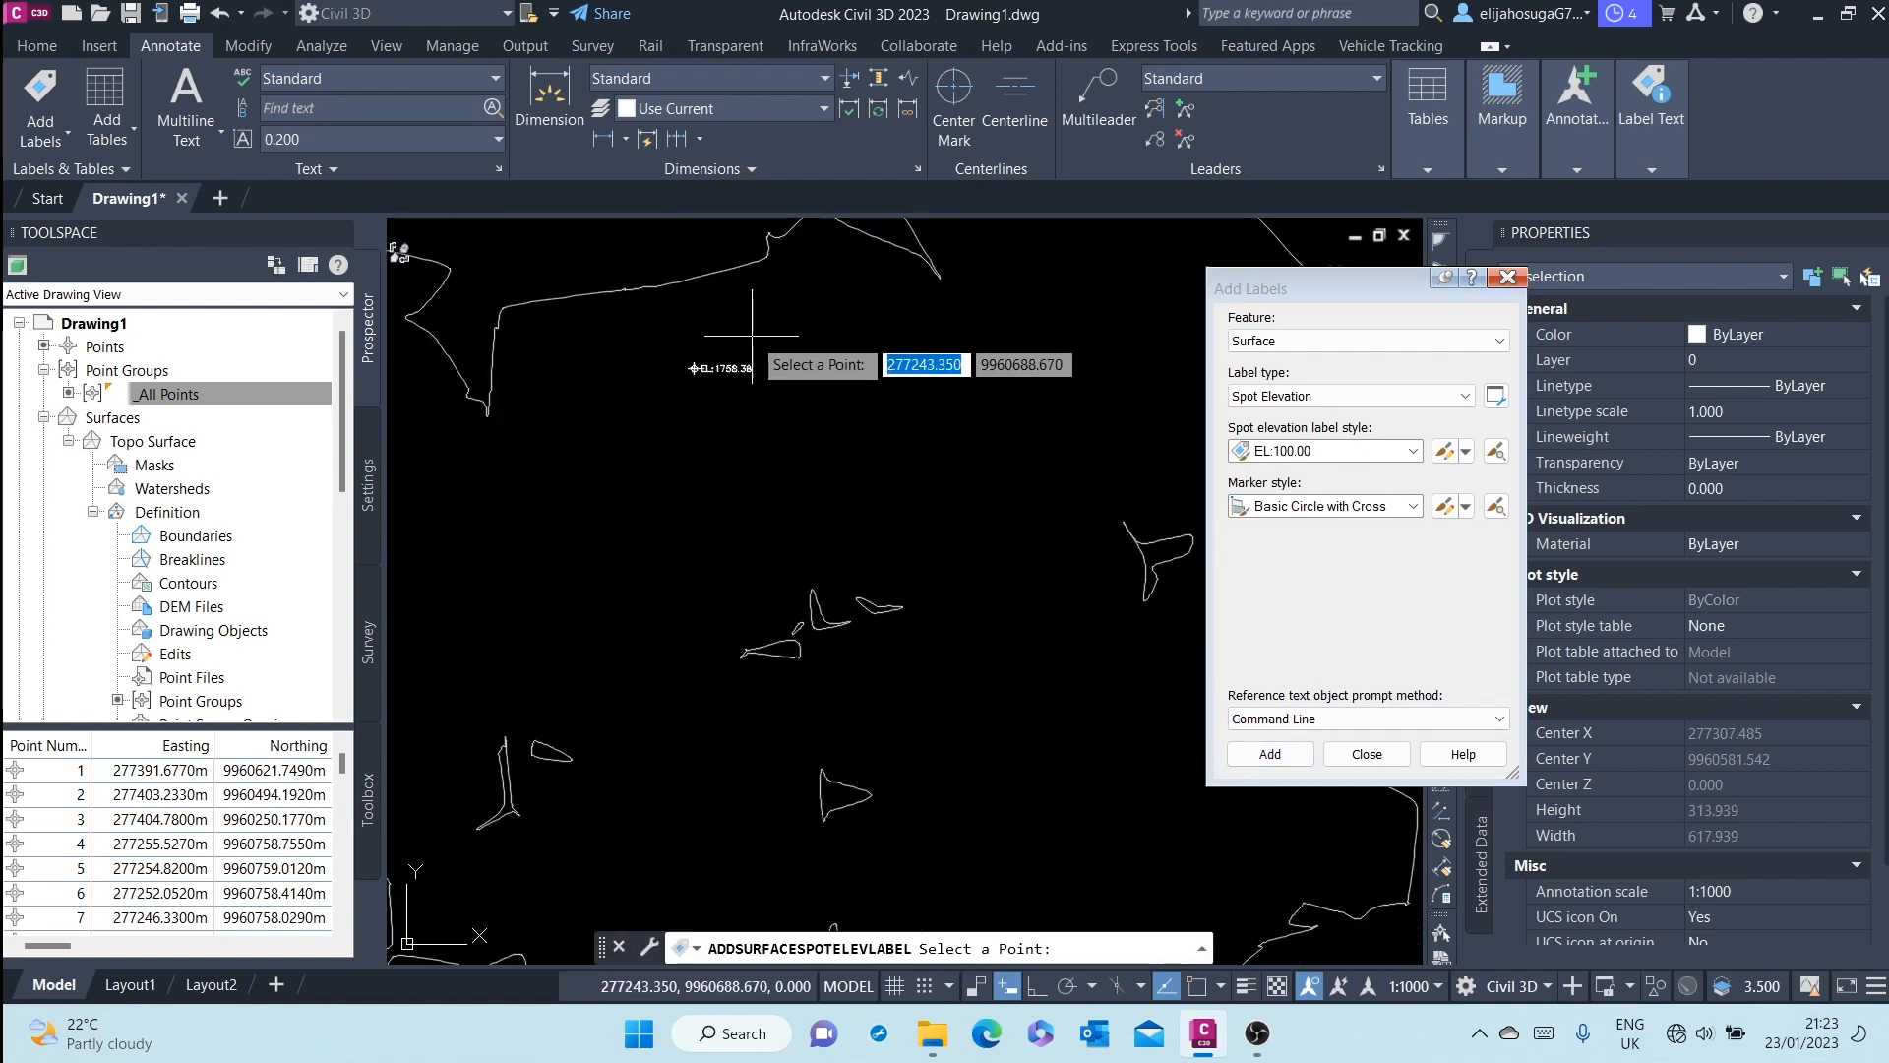
pyautogui.scroll(5, 753, 336)
pyautogui.scroll(-10, 754, 359)
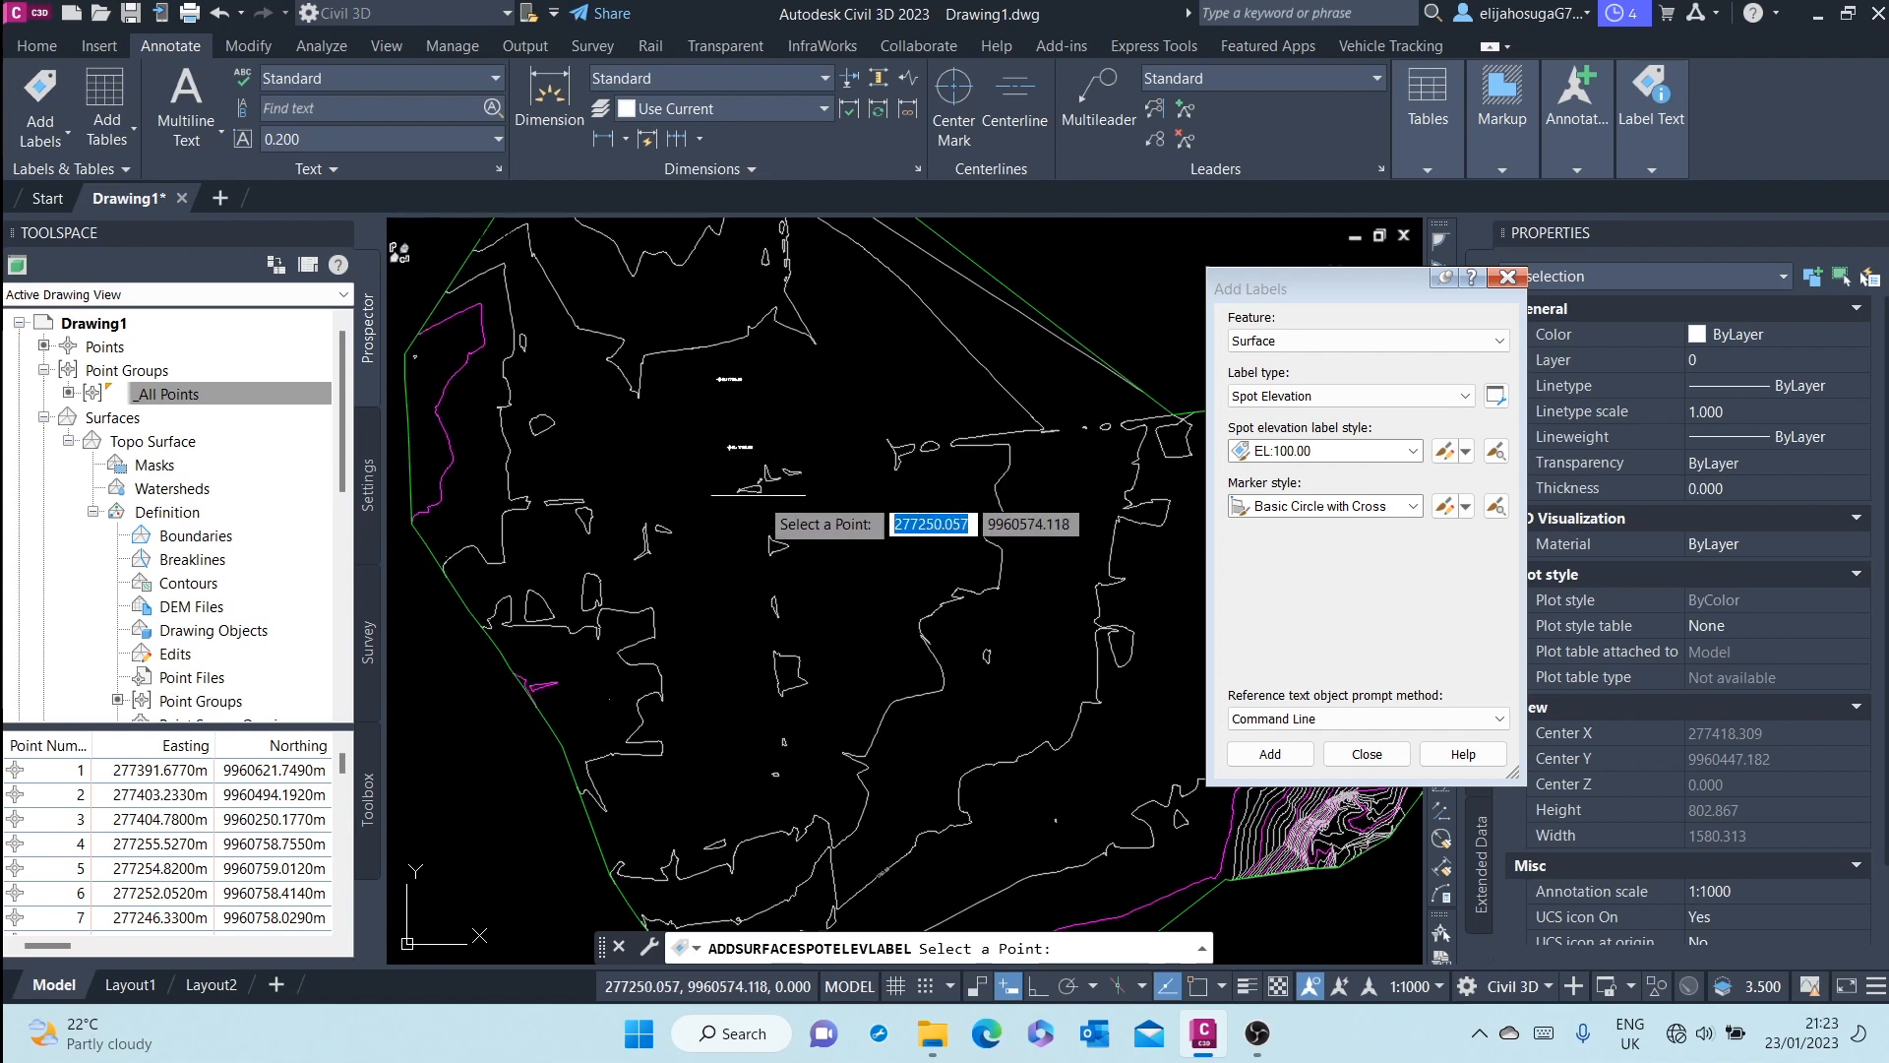
# - Place four more spot elevation labels spread over the eastern, south-central and southwestern parts of the surface
pyautogui.scroll(6, 748, 443)
pyautogui.scroll(-6, 696, 453)
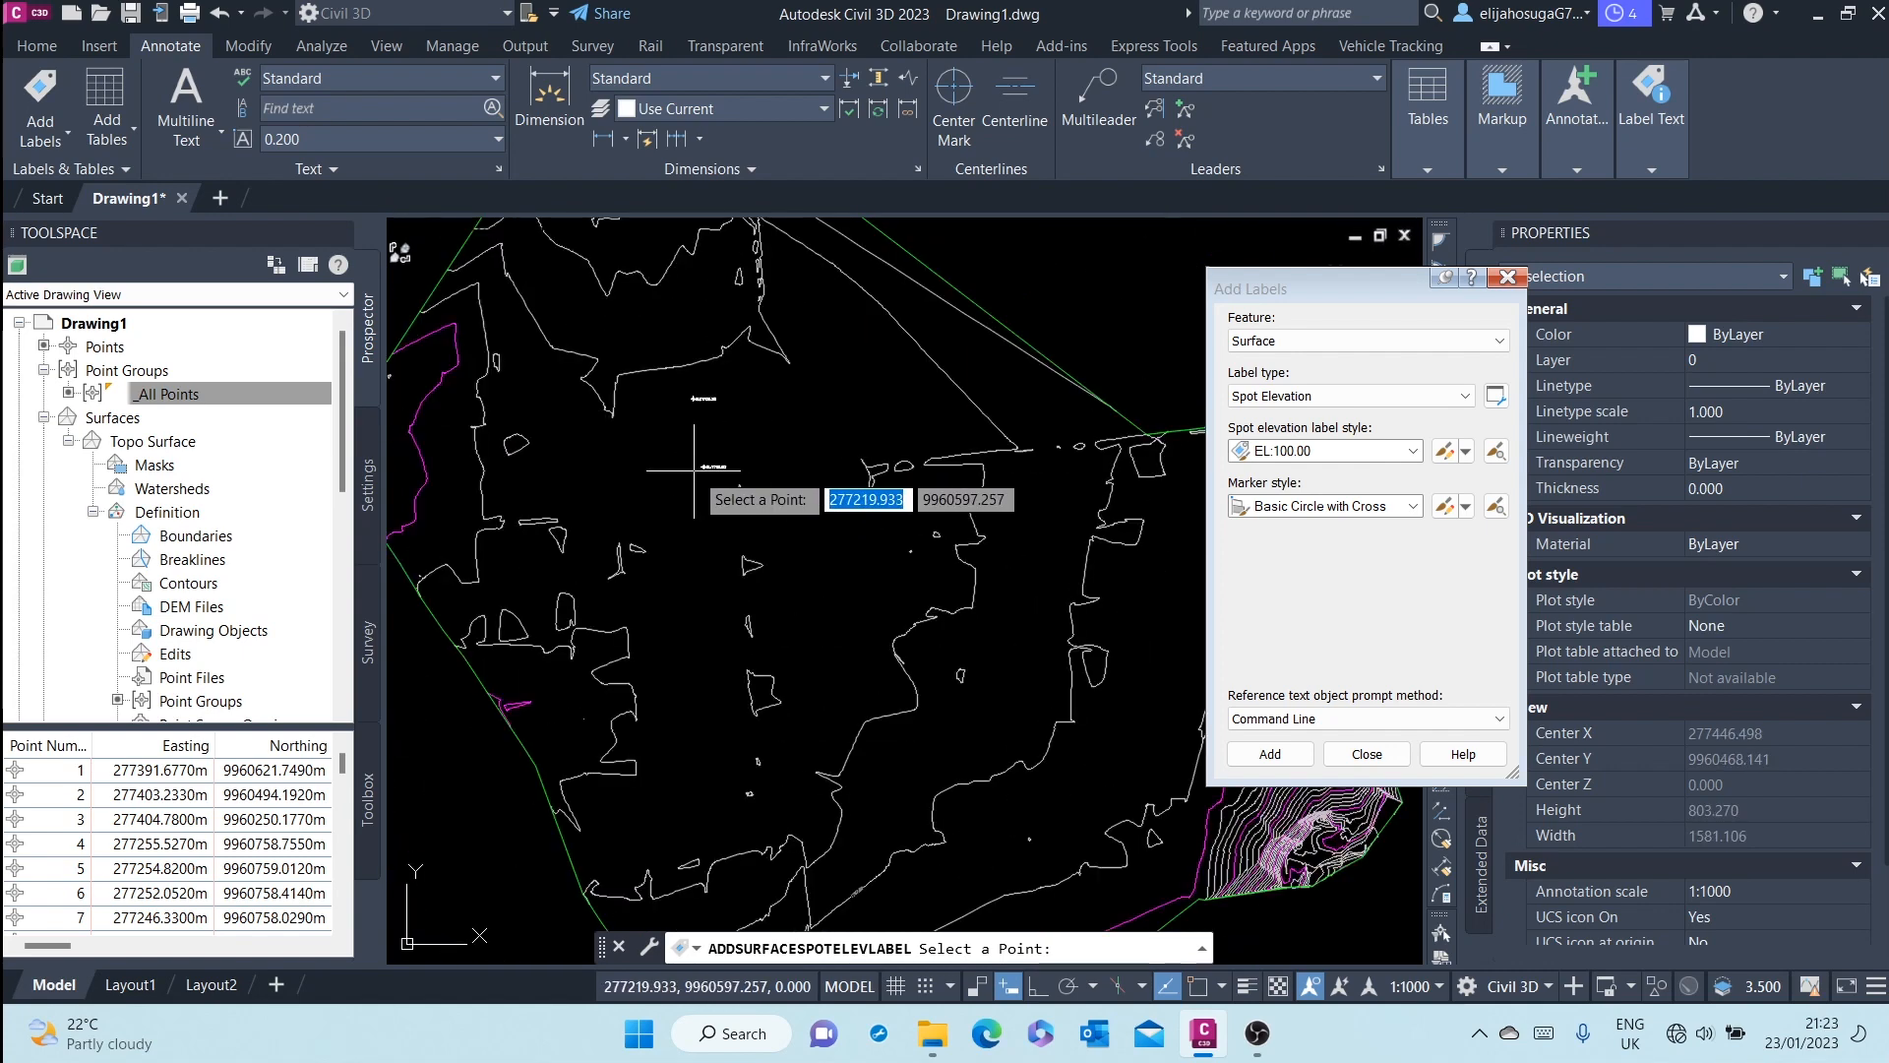
pyautogui.scroll(5, 694, 463)
pyautogui.scroll(-7, 679, 460)
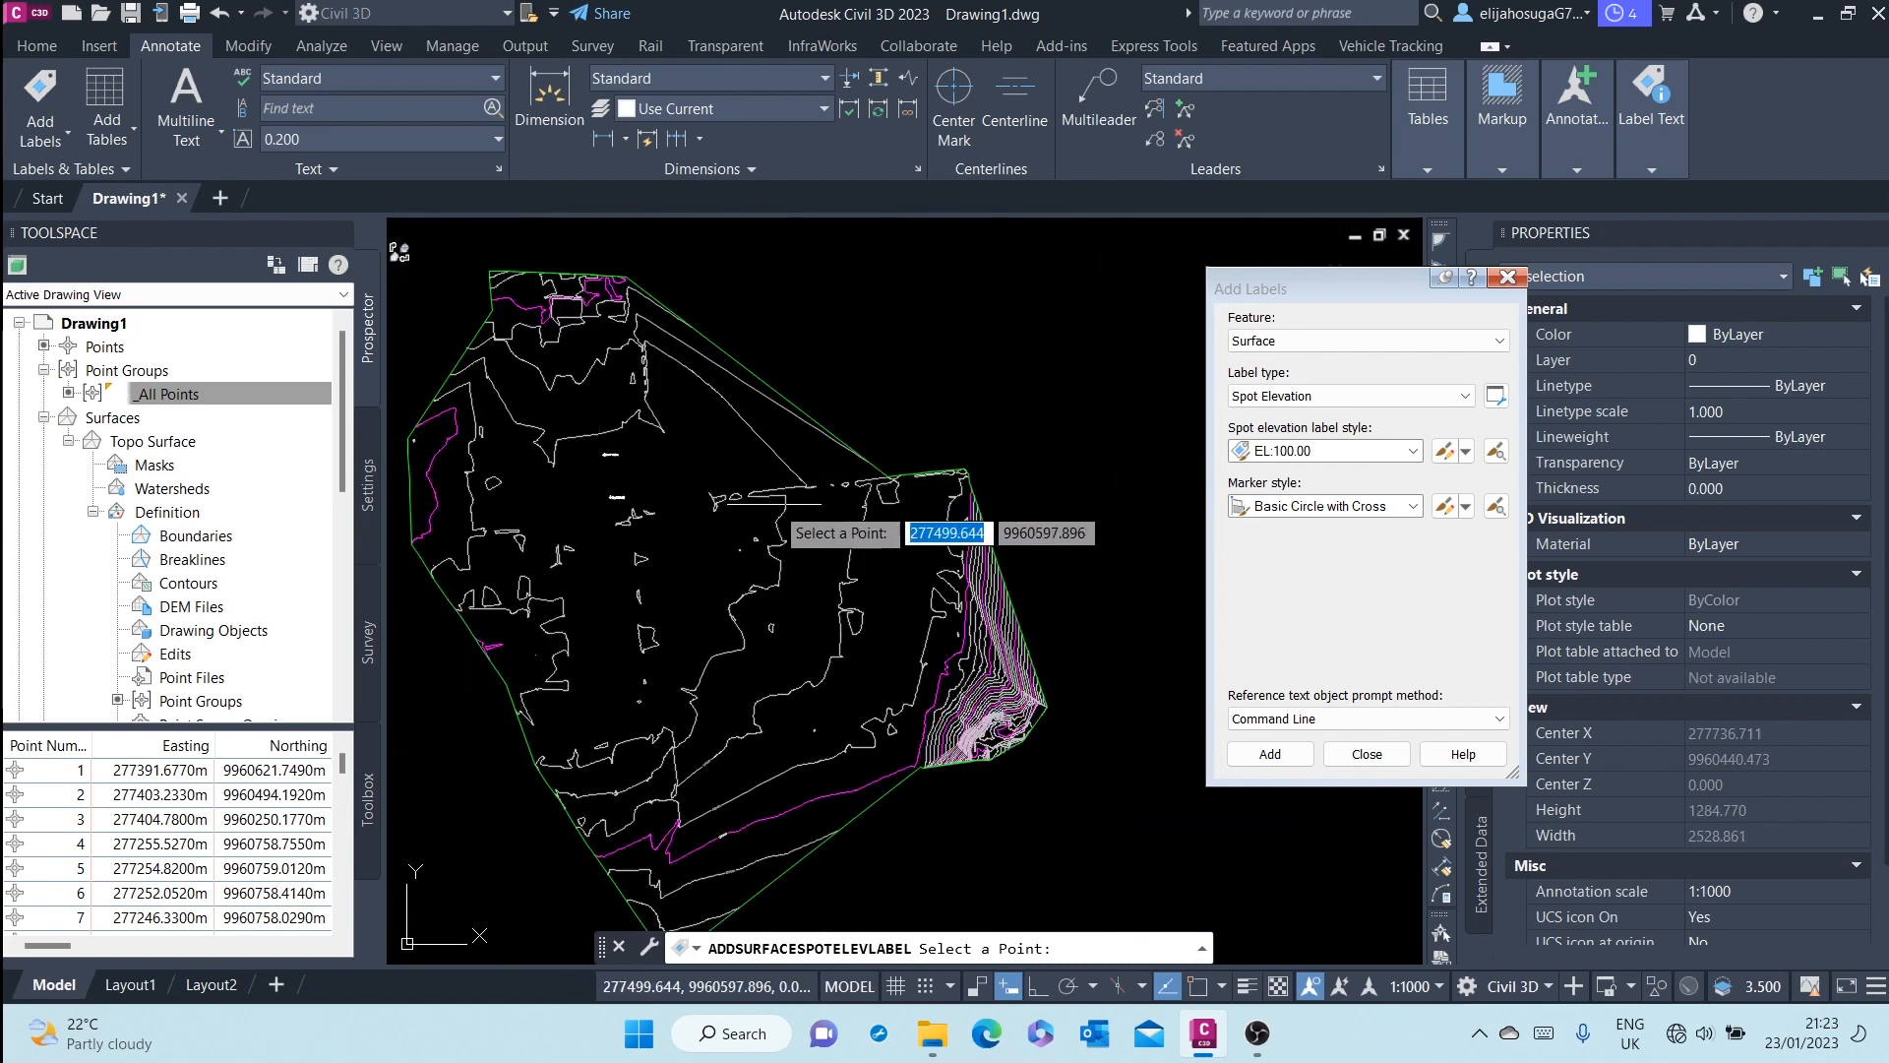
pyautogui.scroll(10, 886, 532)
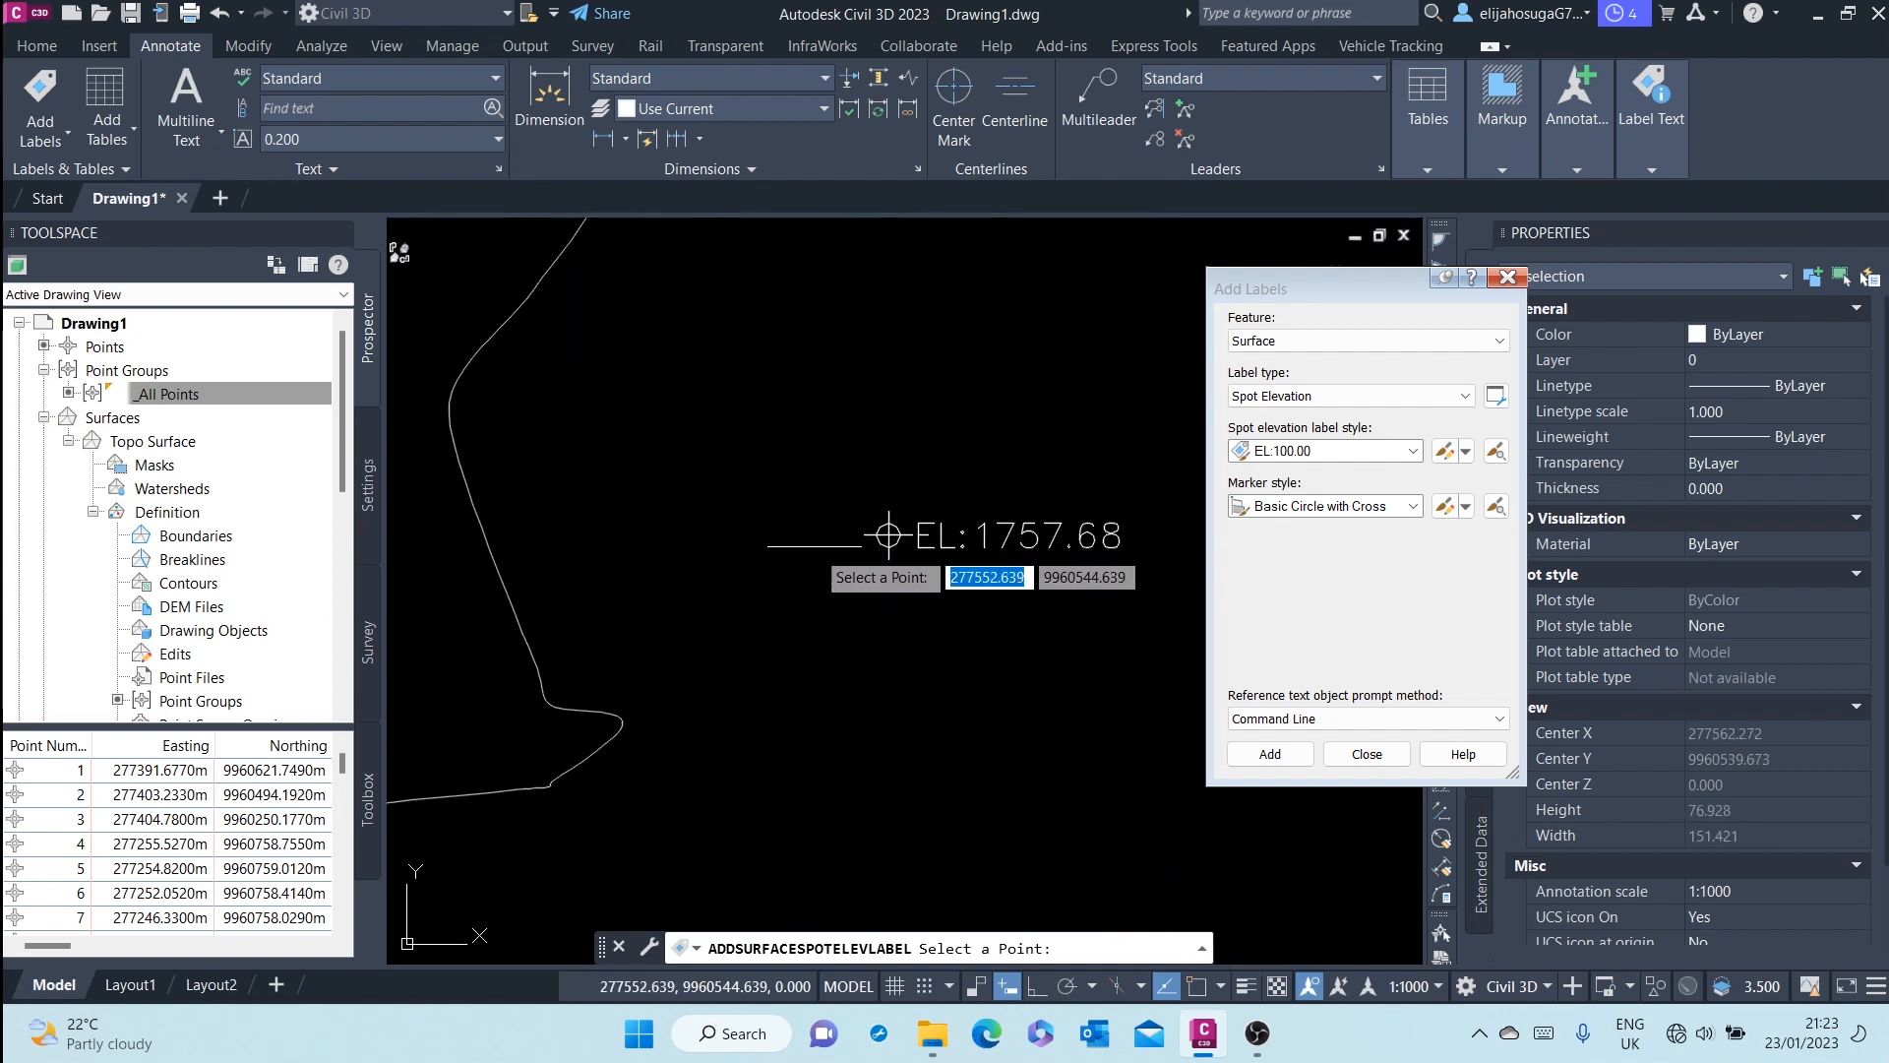
pyautogui.scroll(-10, 889, 534)
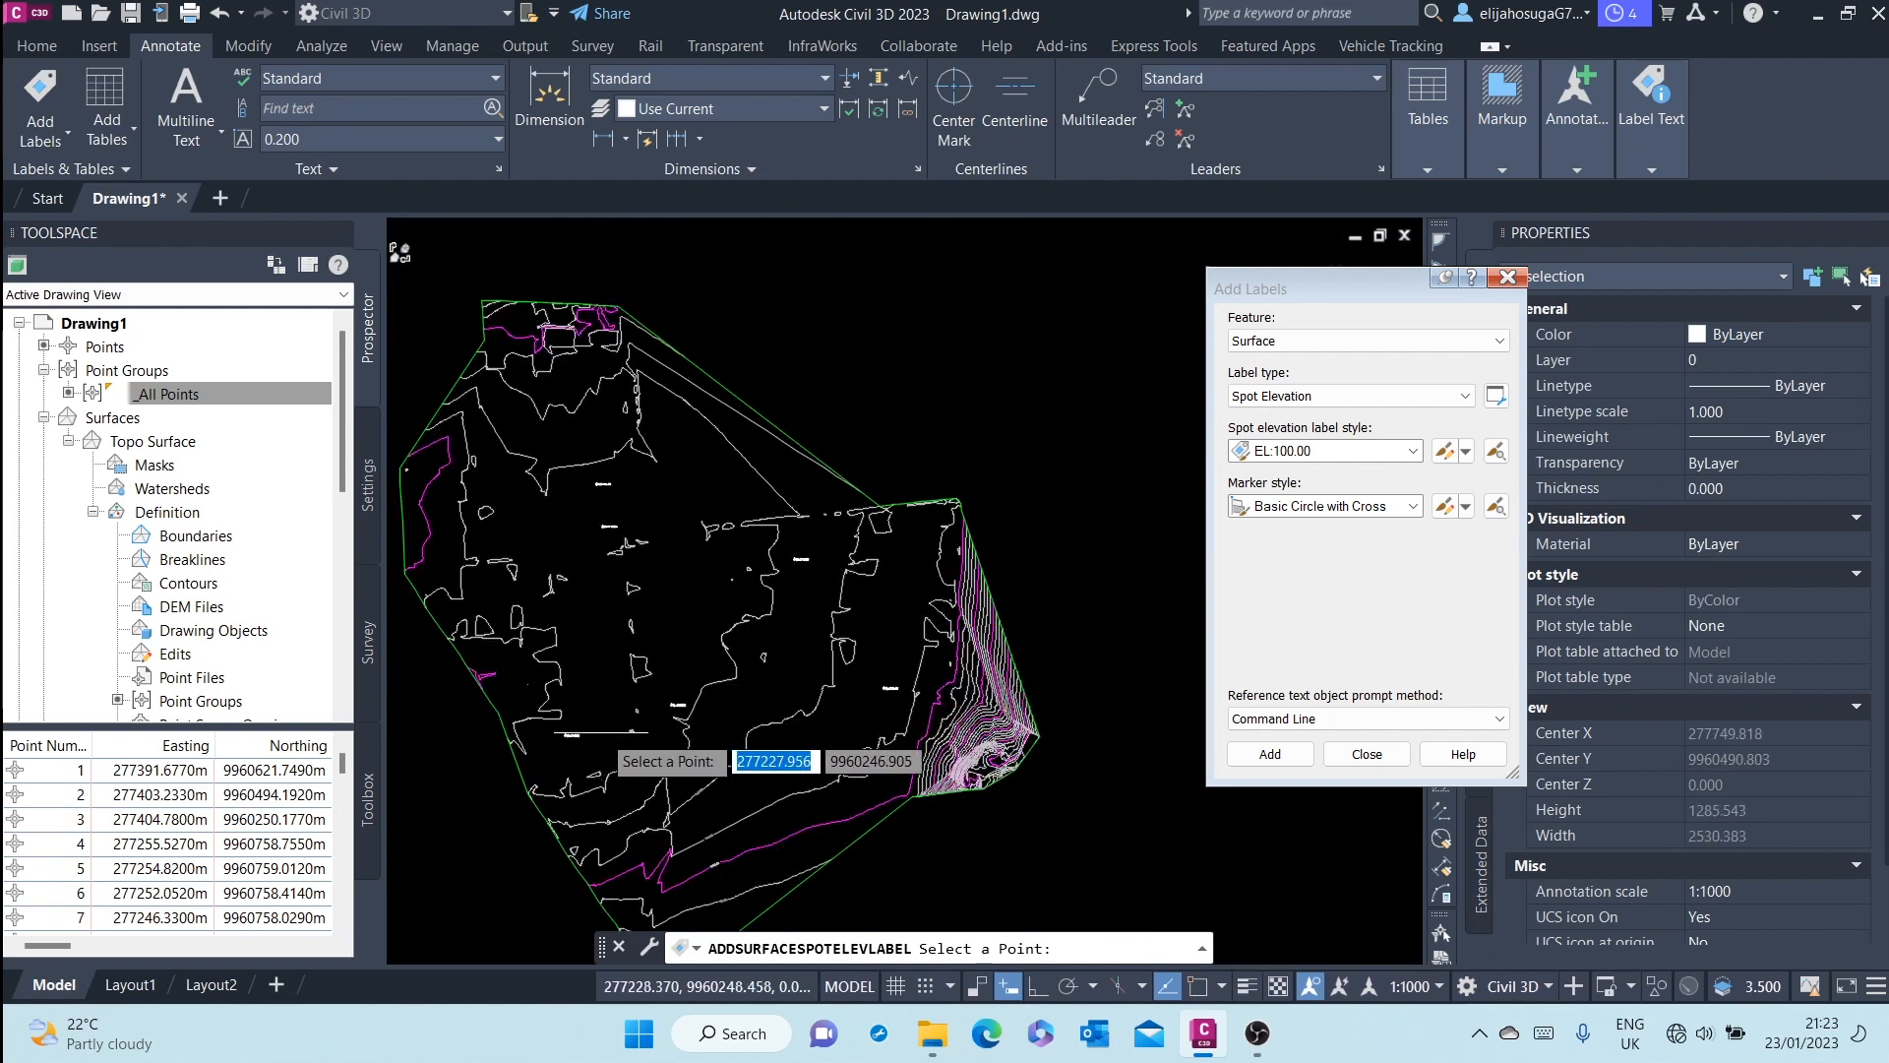
# - Place a spot elevation label near the western edge of the surface, just beside the contour
pyautogui.scroll(6, 602, 733)
pyautogui.moveTo(614, 537); pyautogui.dragTo(857, 727, button='middle')
pyautogui.click(595, 517)
pyautogui.scroll(3, 622, 470)
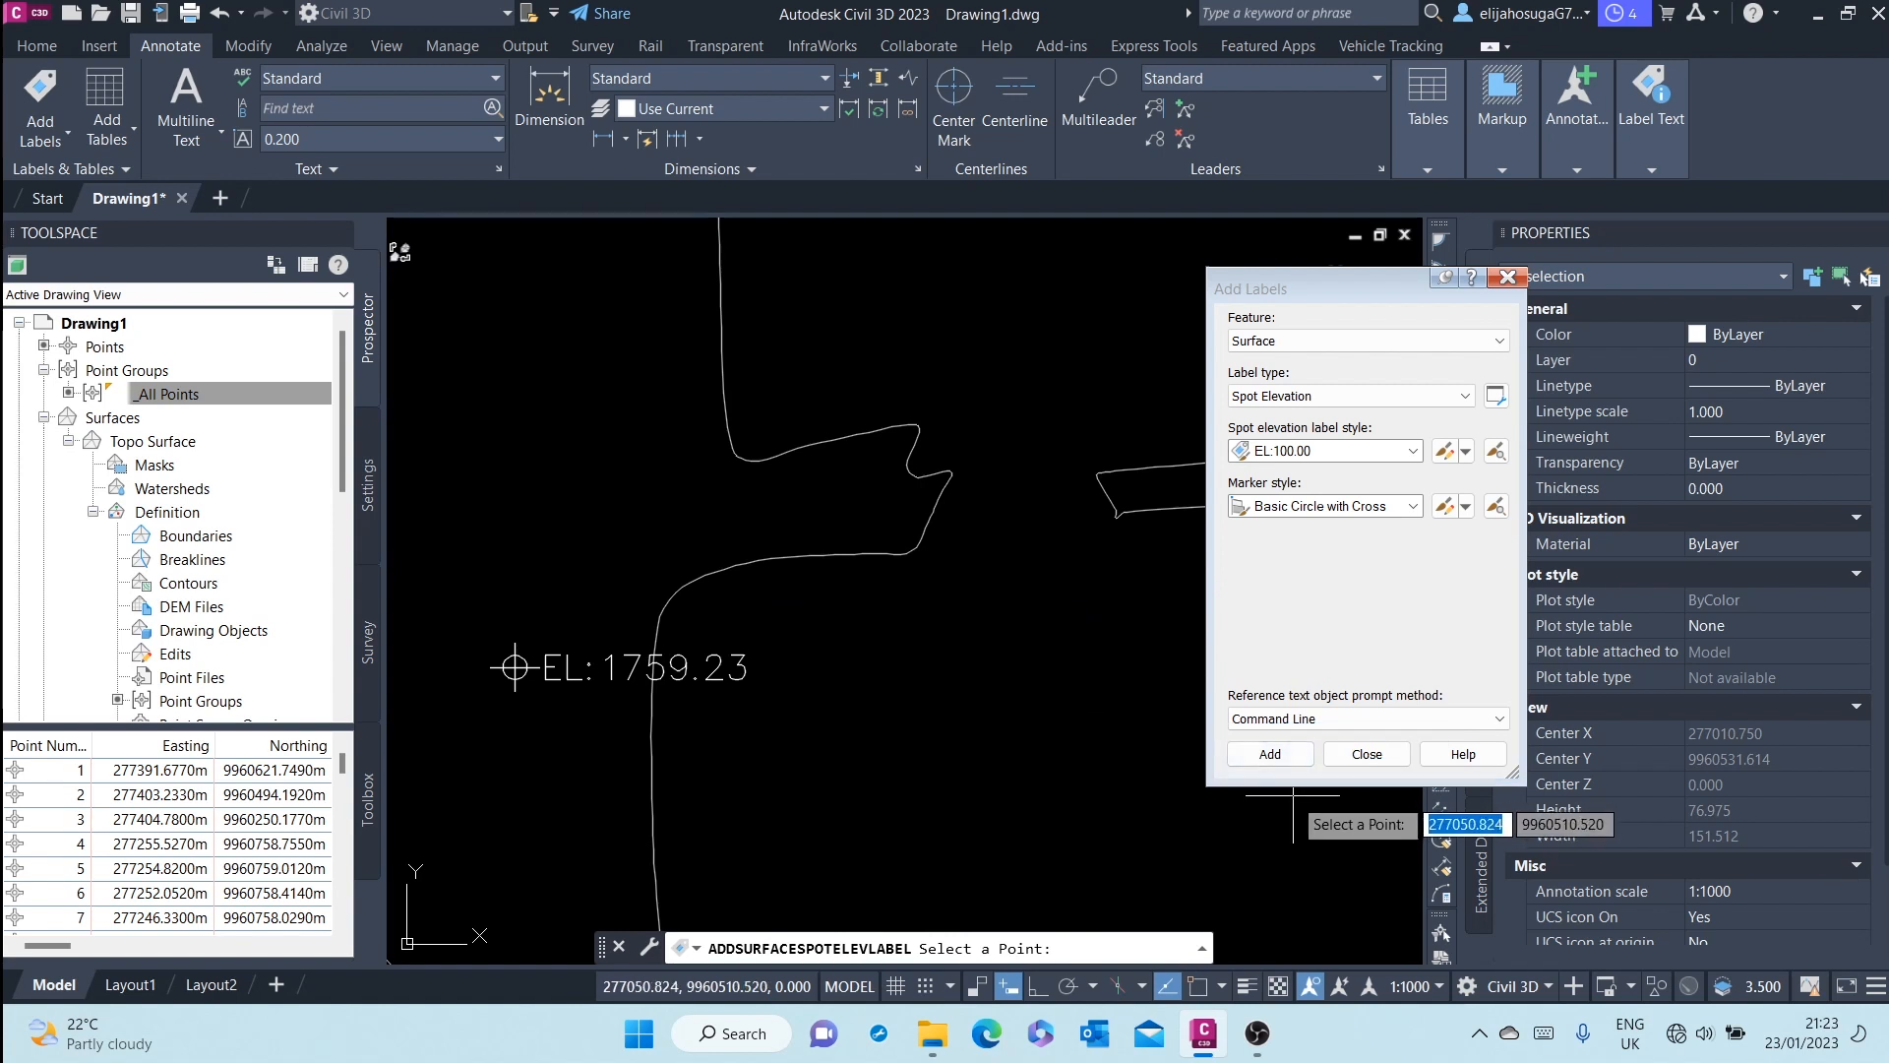
# - Switch the surface label type to Slope with the Percent style and start adding labels with the Two-point option
pyautogui.click(1305, 397)
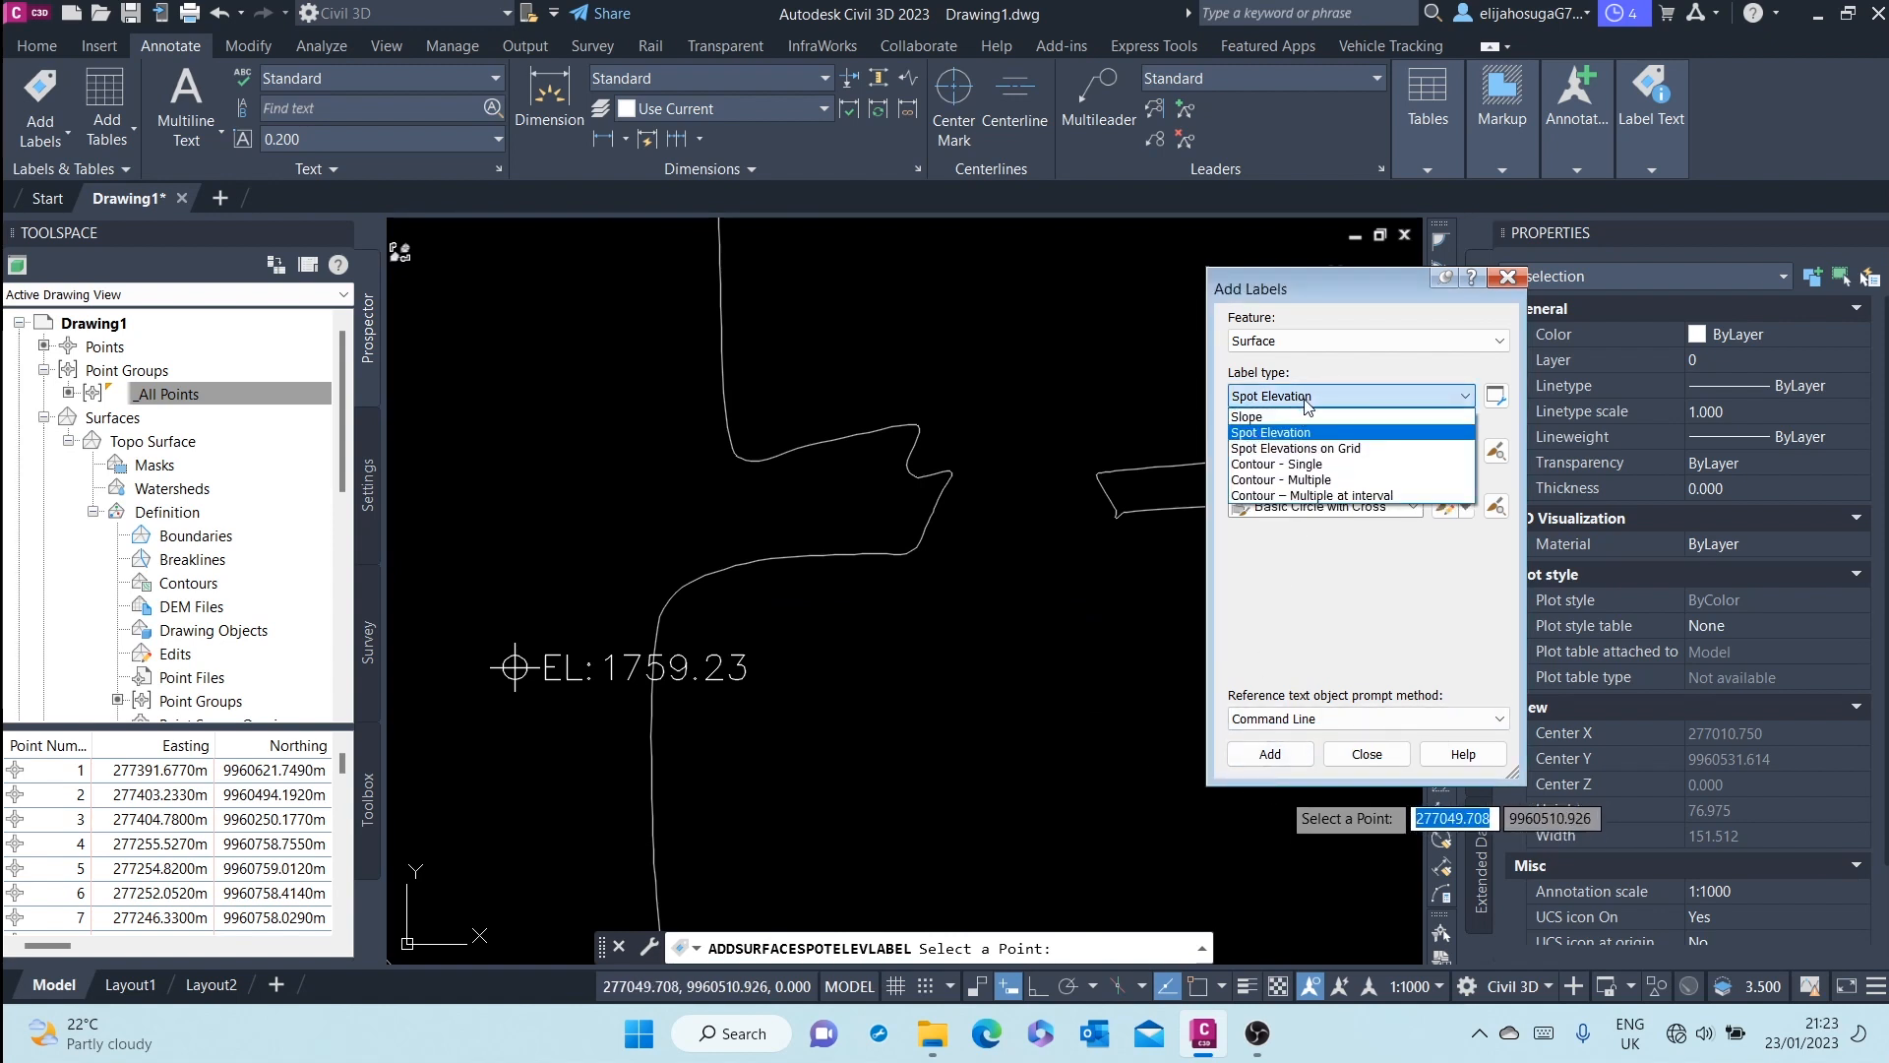
pyautogui.click(1248, 416)
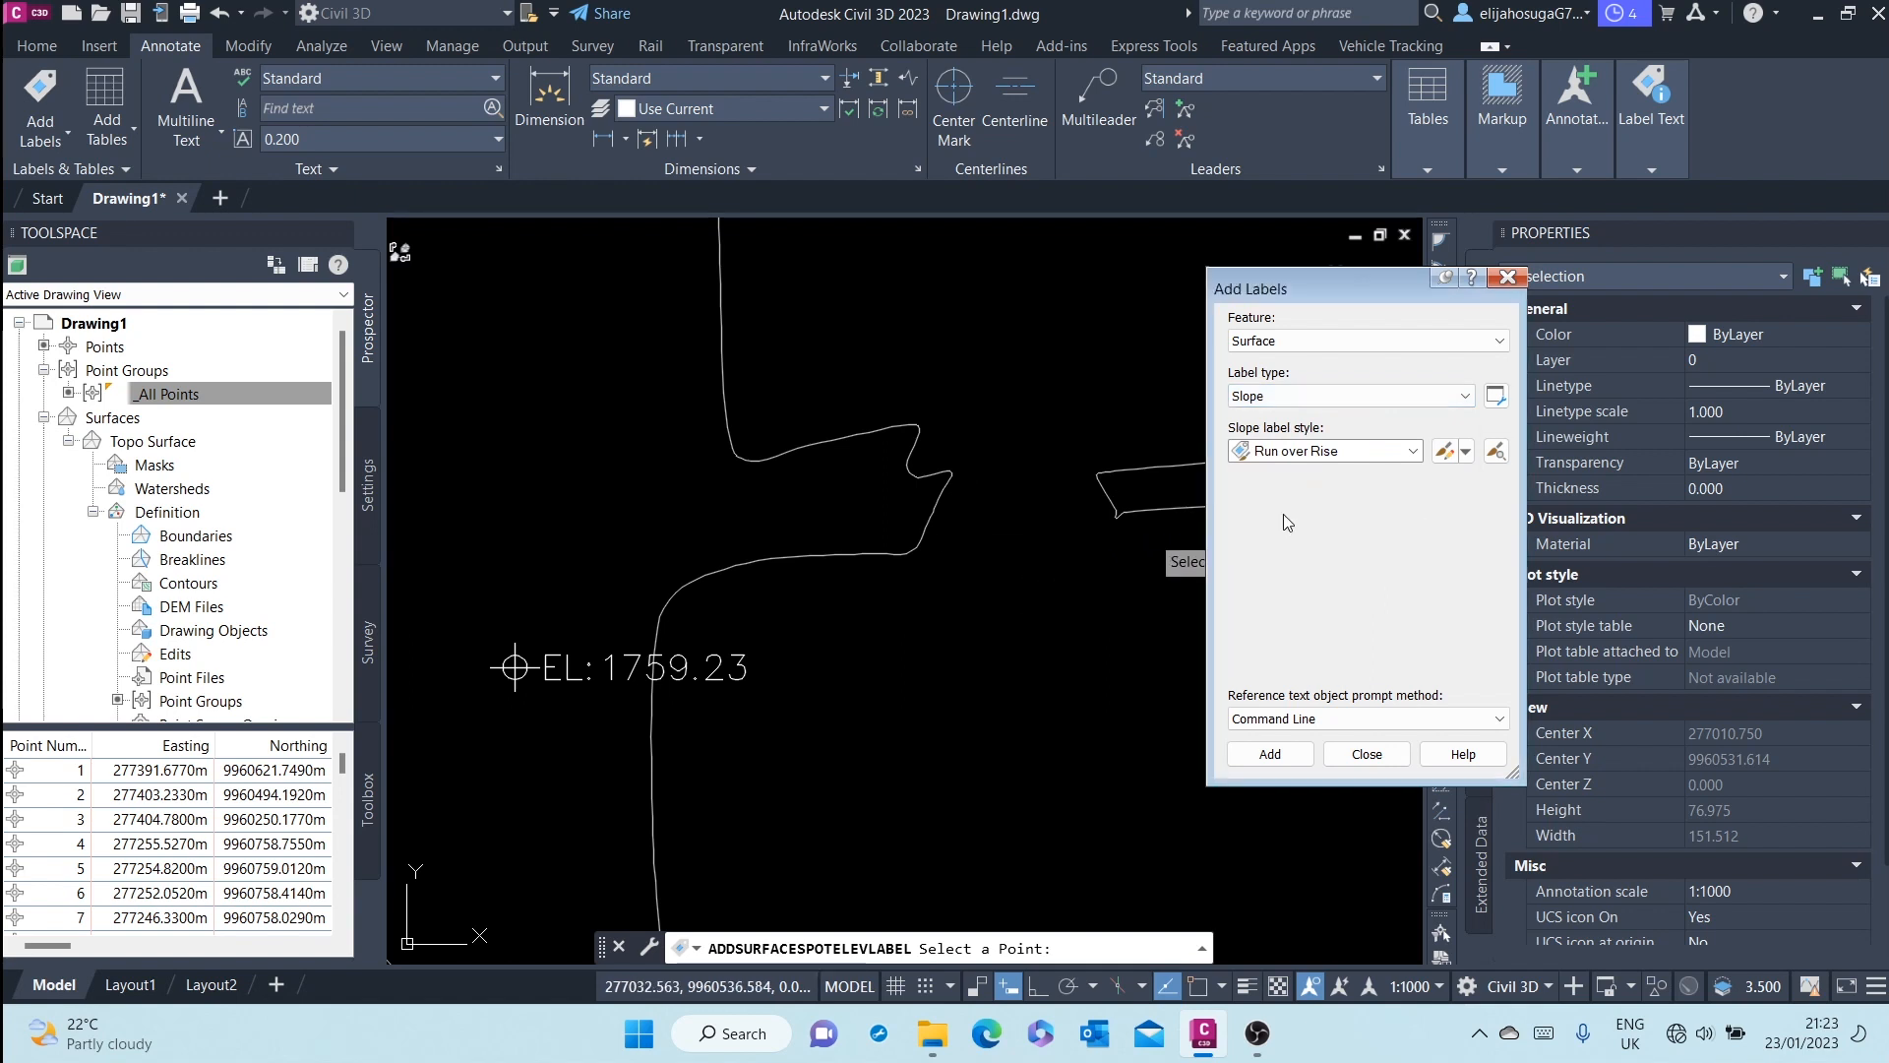
pyautogui.click(1350, 456)
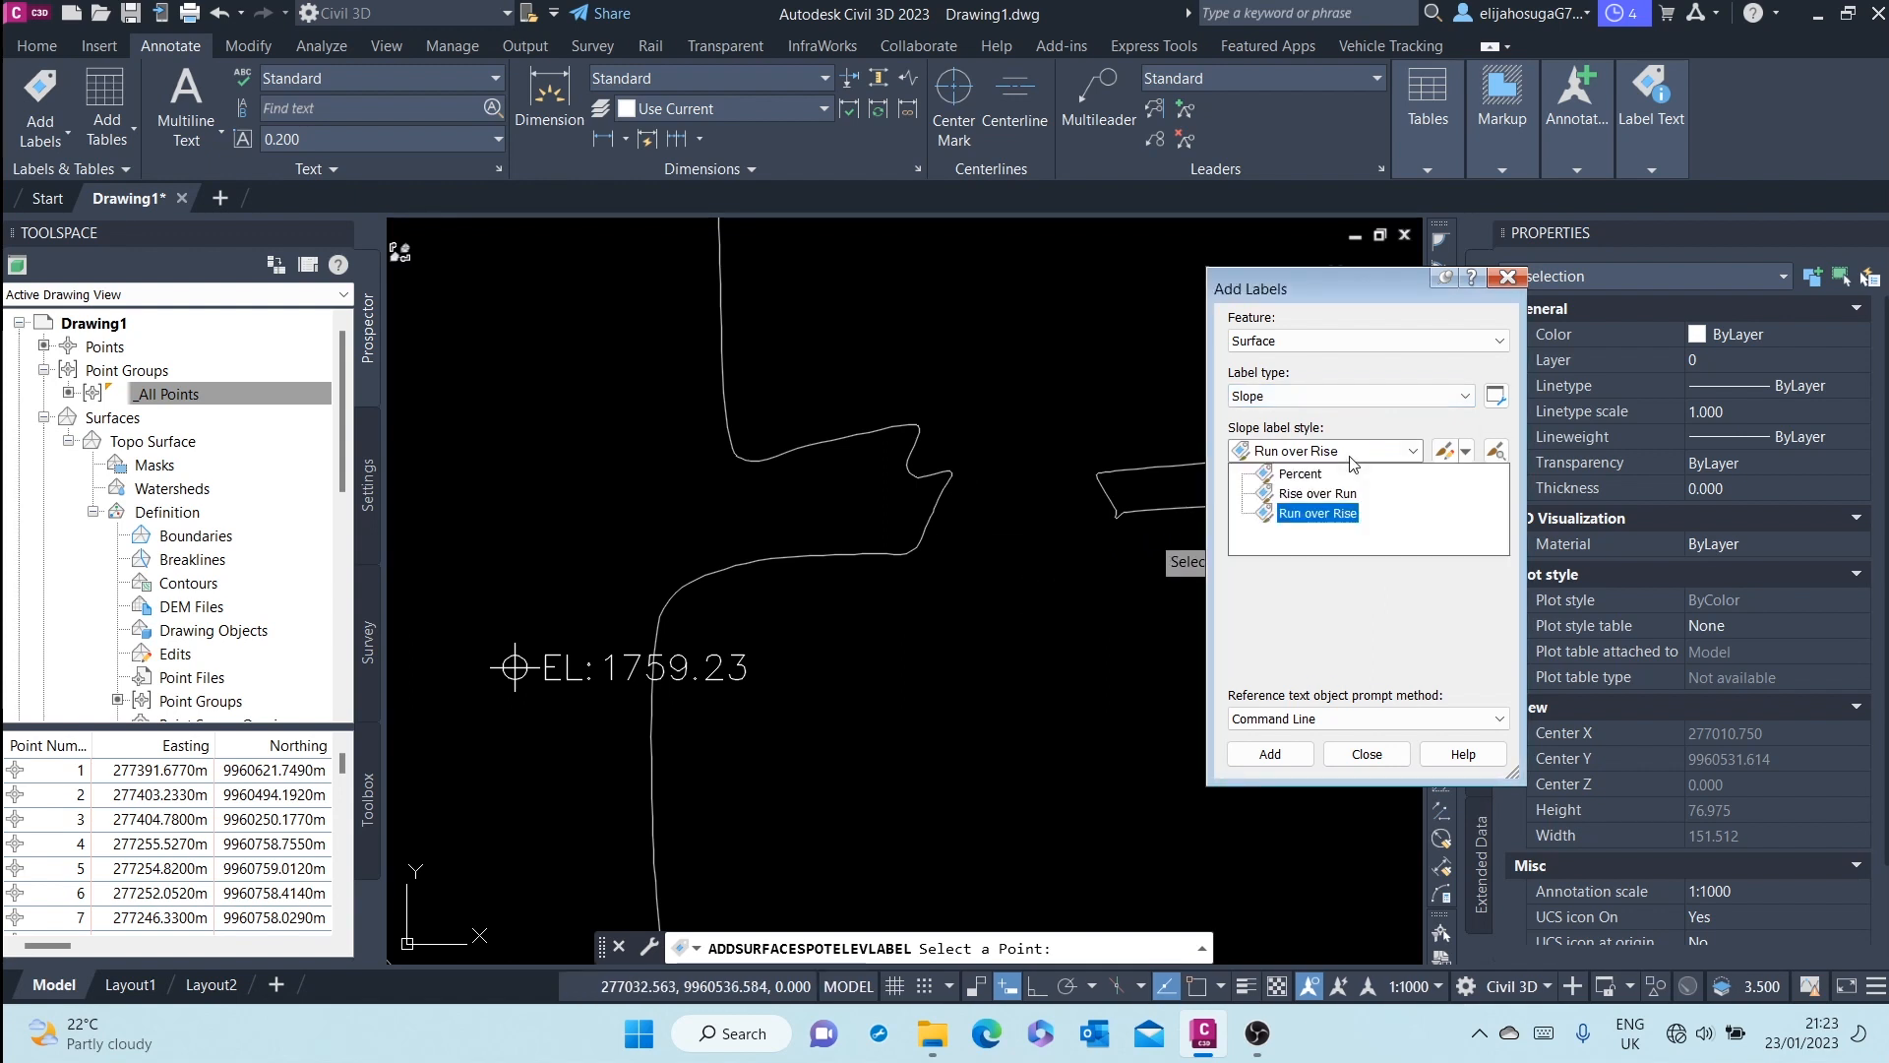
pyautogui.click(1299, 474)
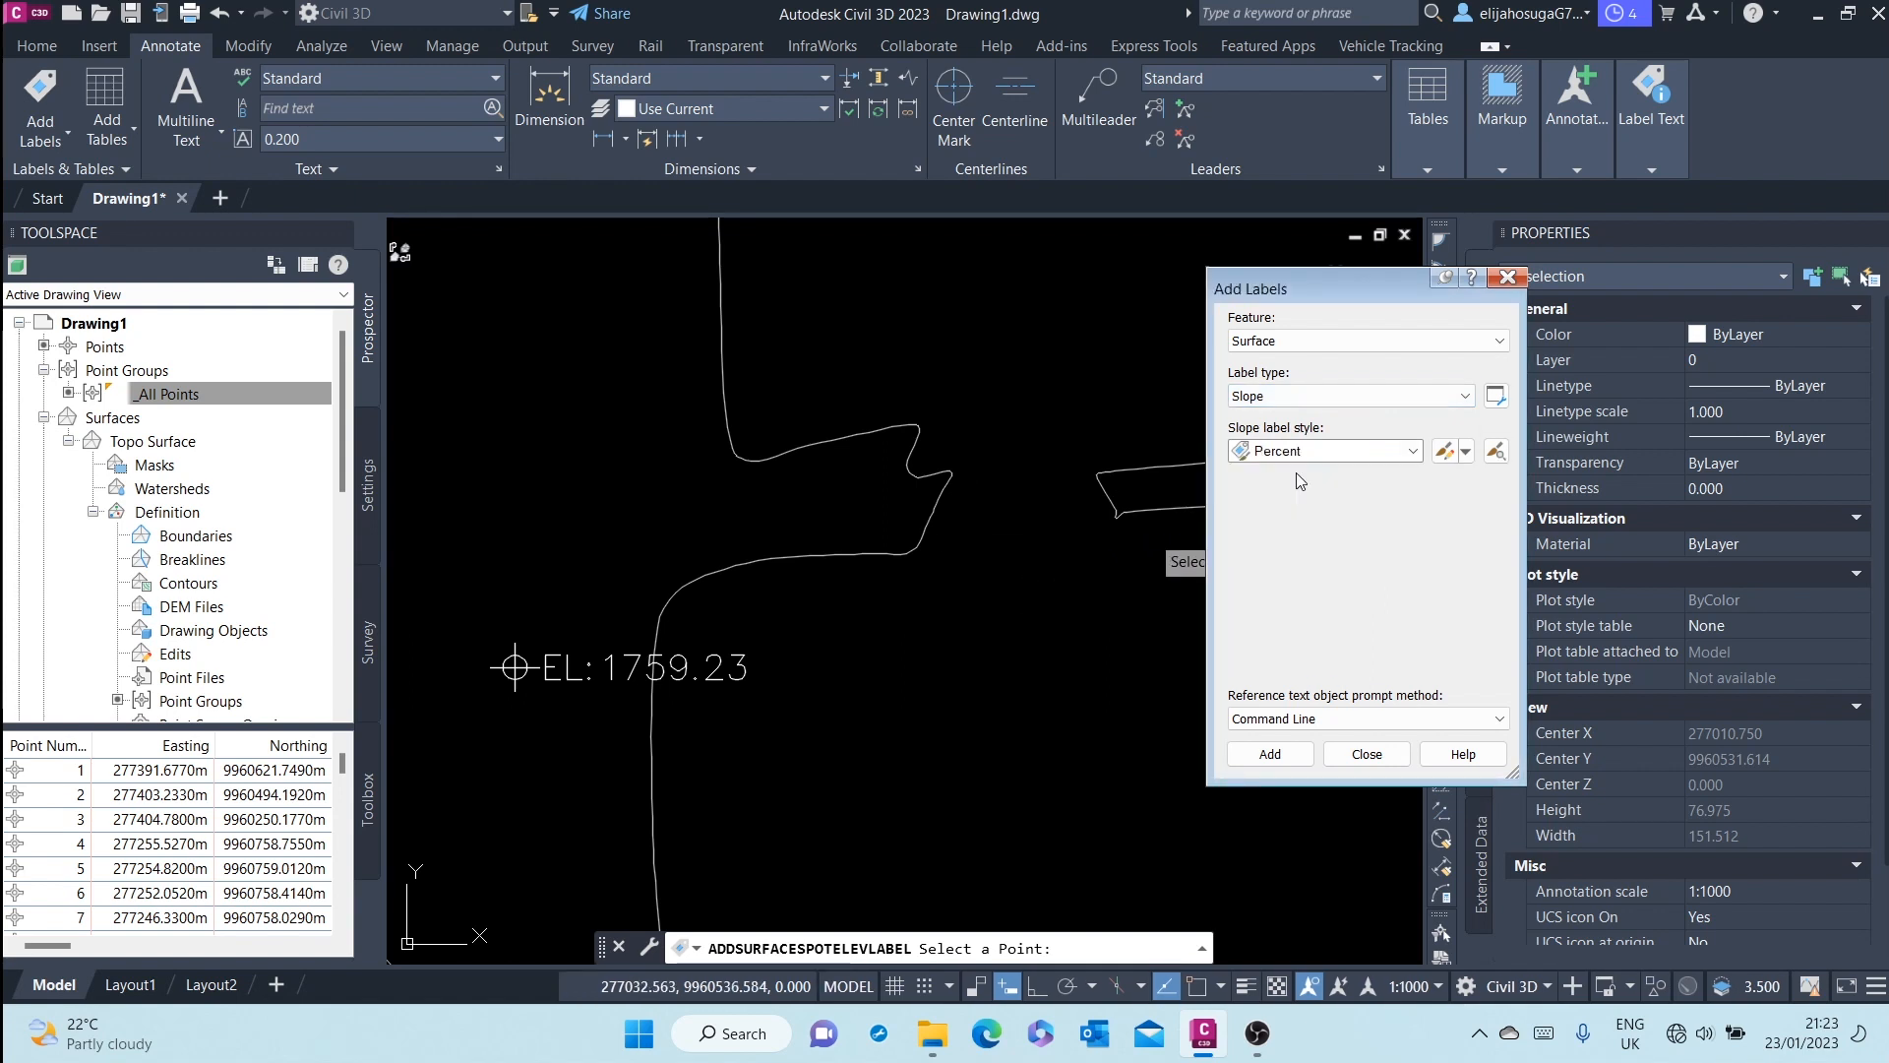
pyautogui.click(1269, 754)
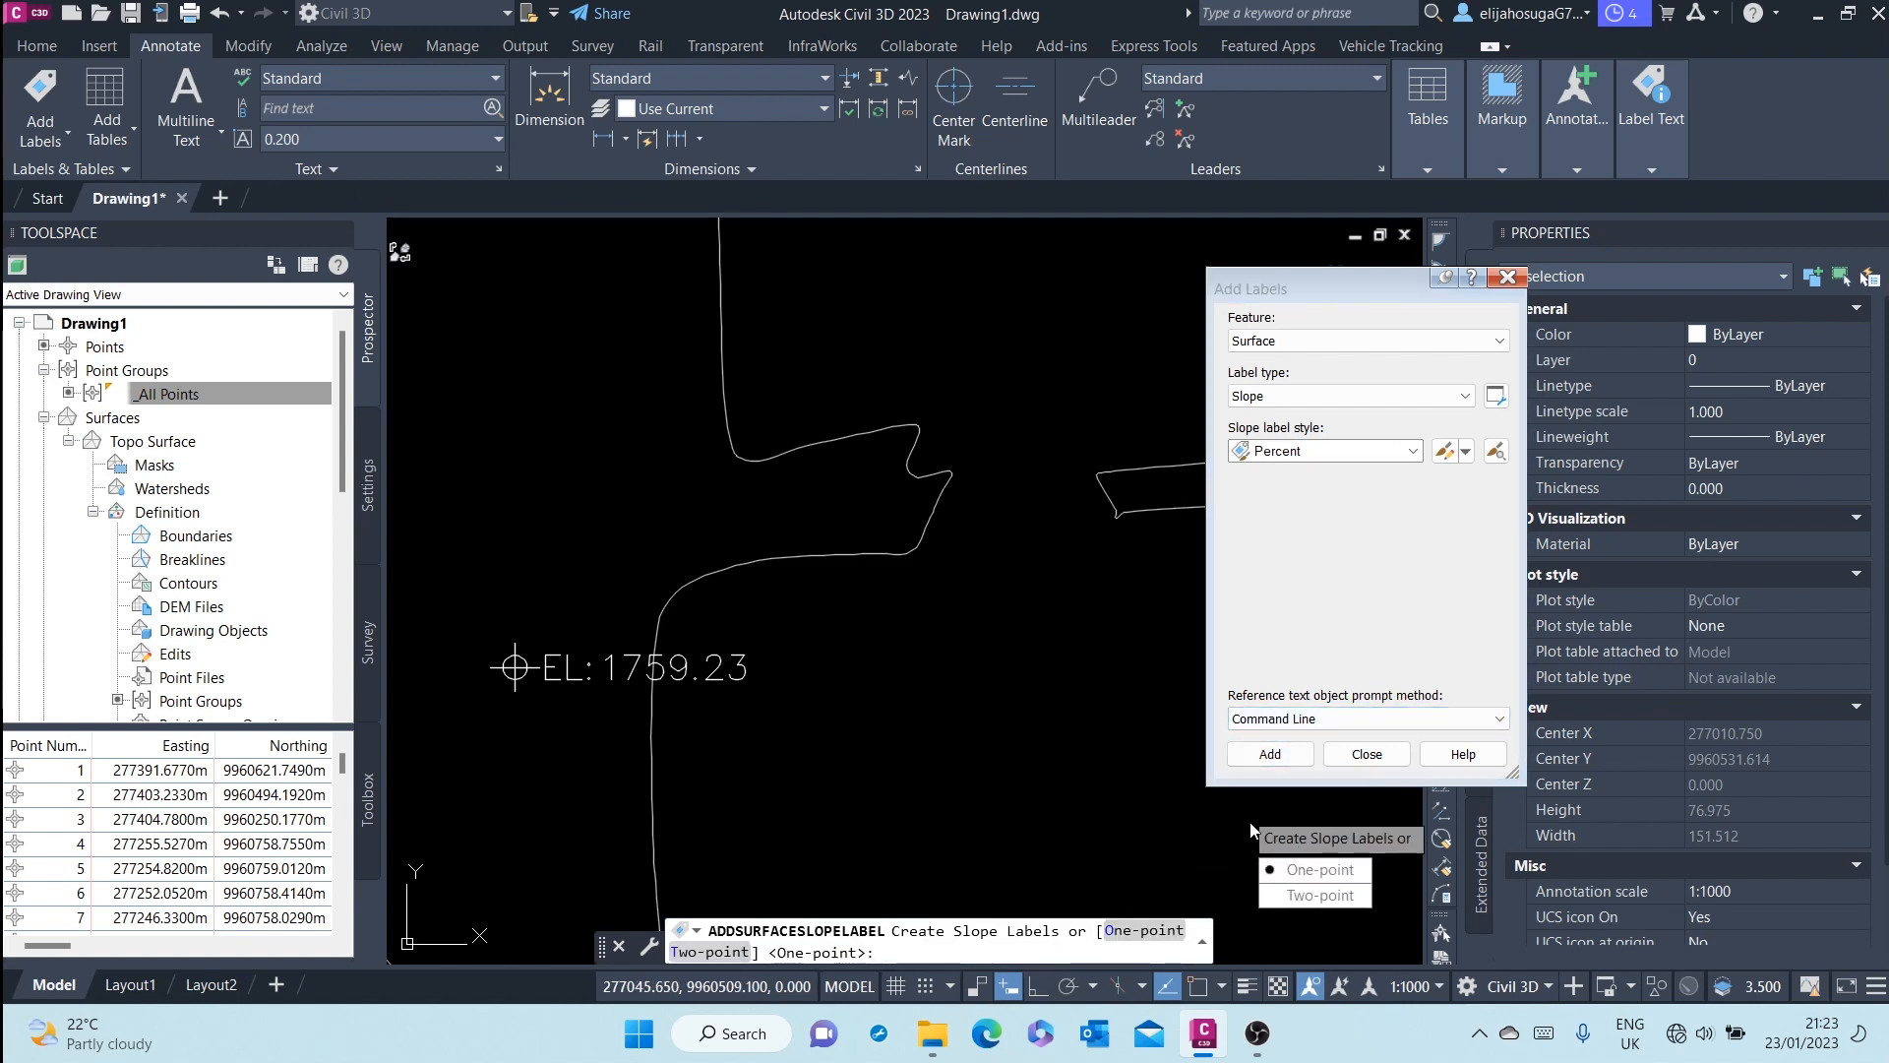
pyautogui.click(1305, 882)
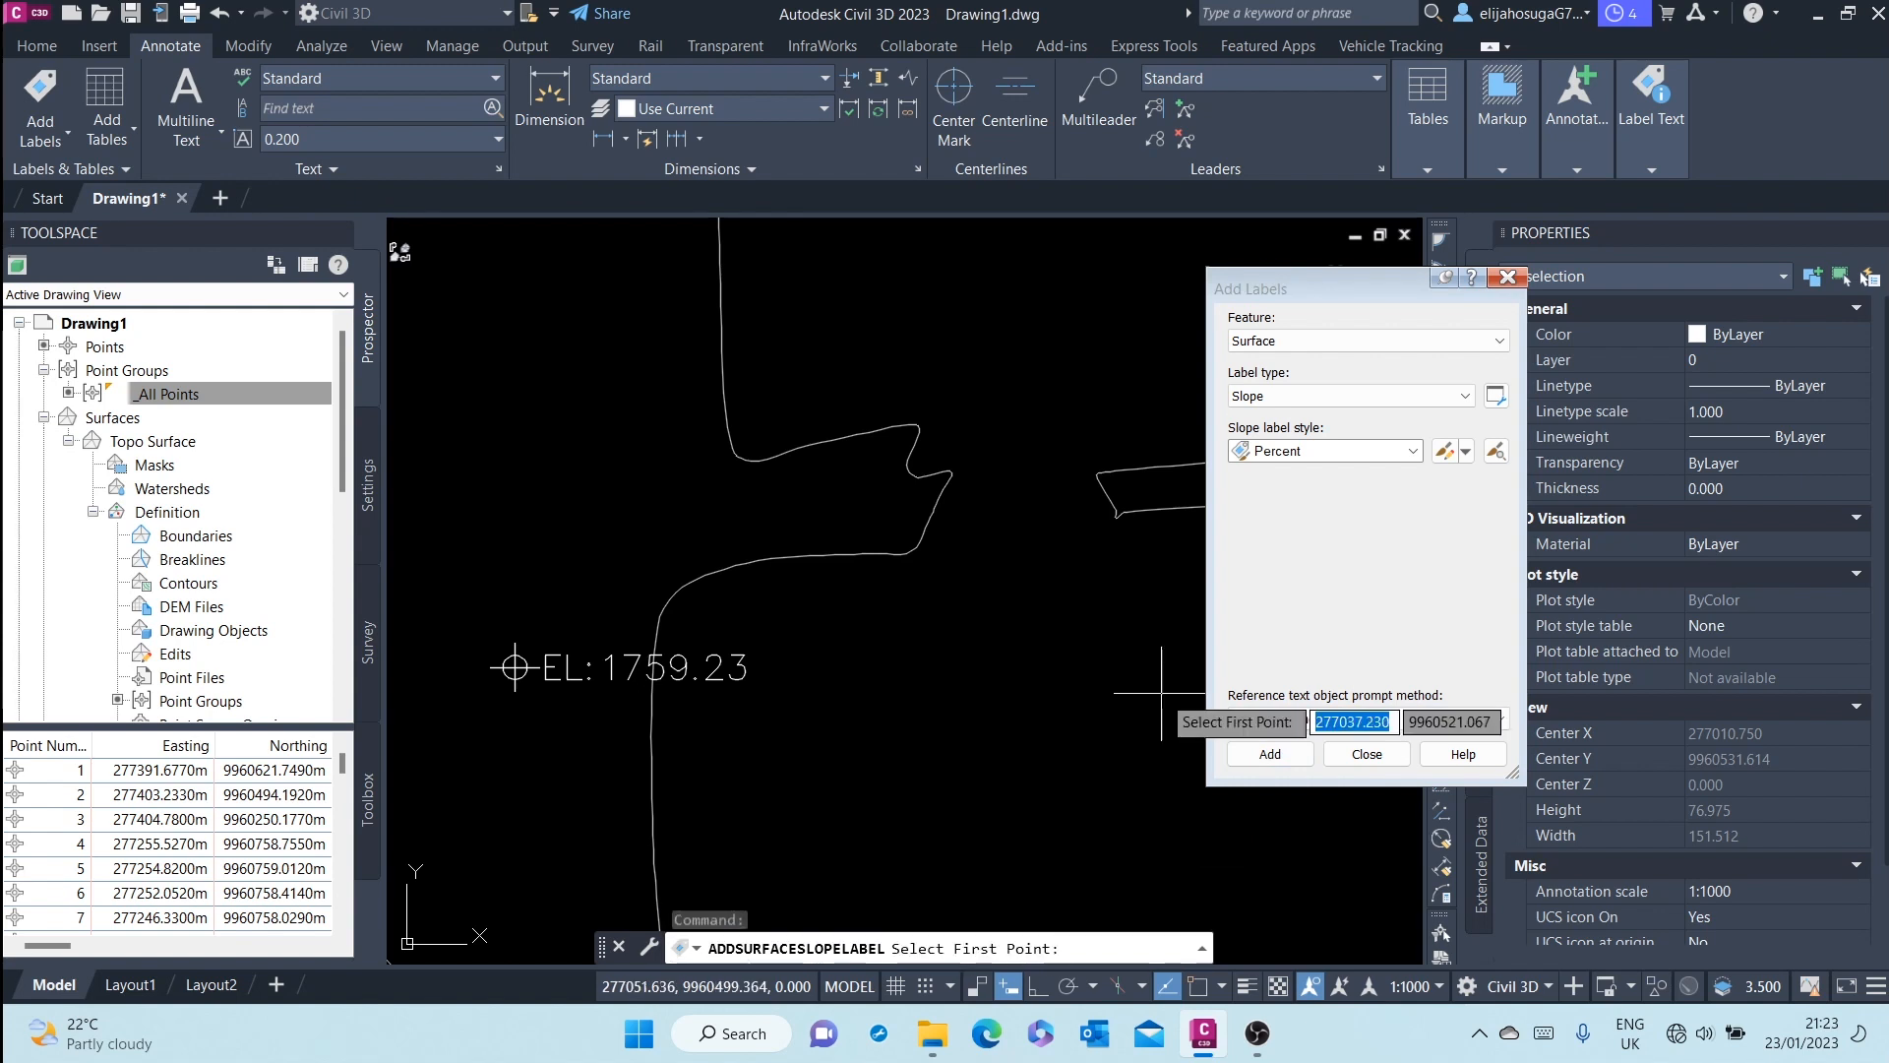
# - Label the slope between two points near the western edge, running southeast from just above the western spot elevation label
pyautogui.scroll(-5, 866, 532)
pyautogui.click(866, 498)
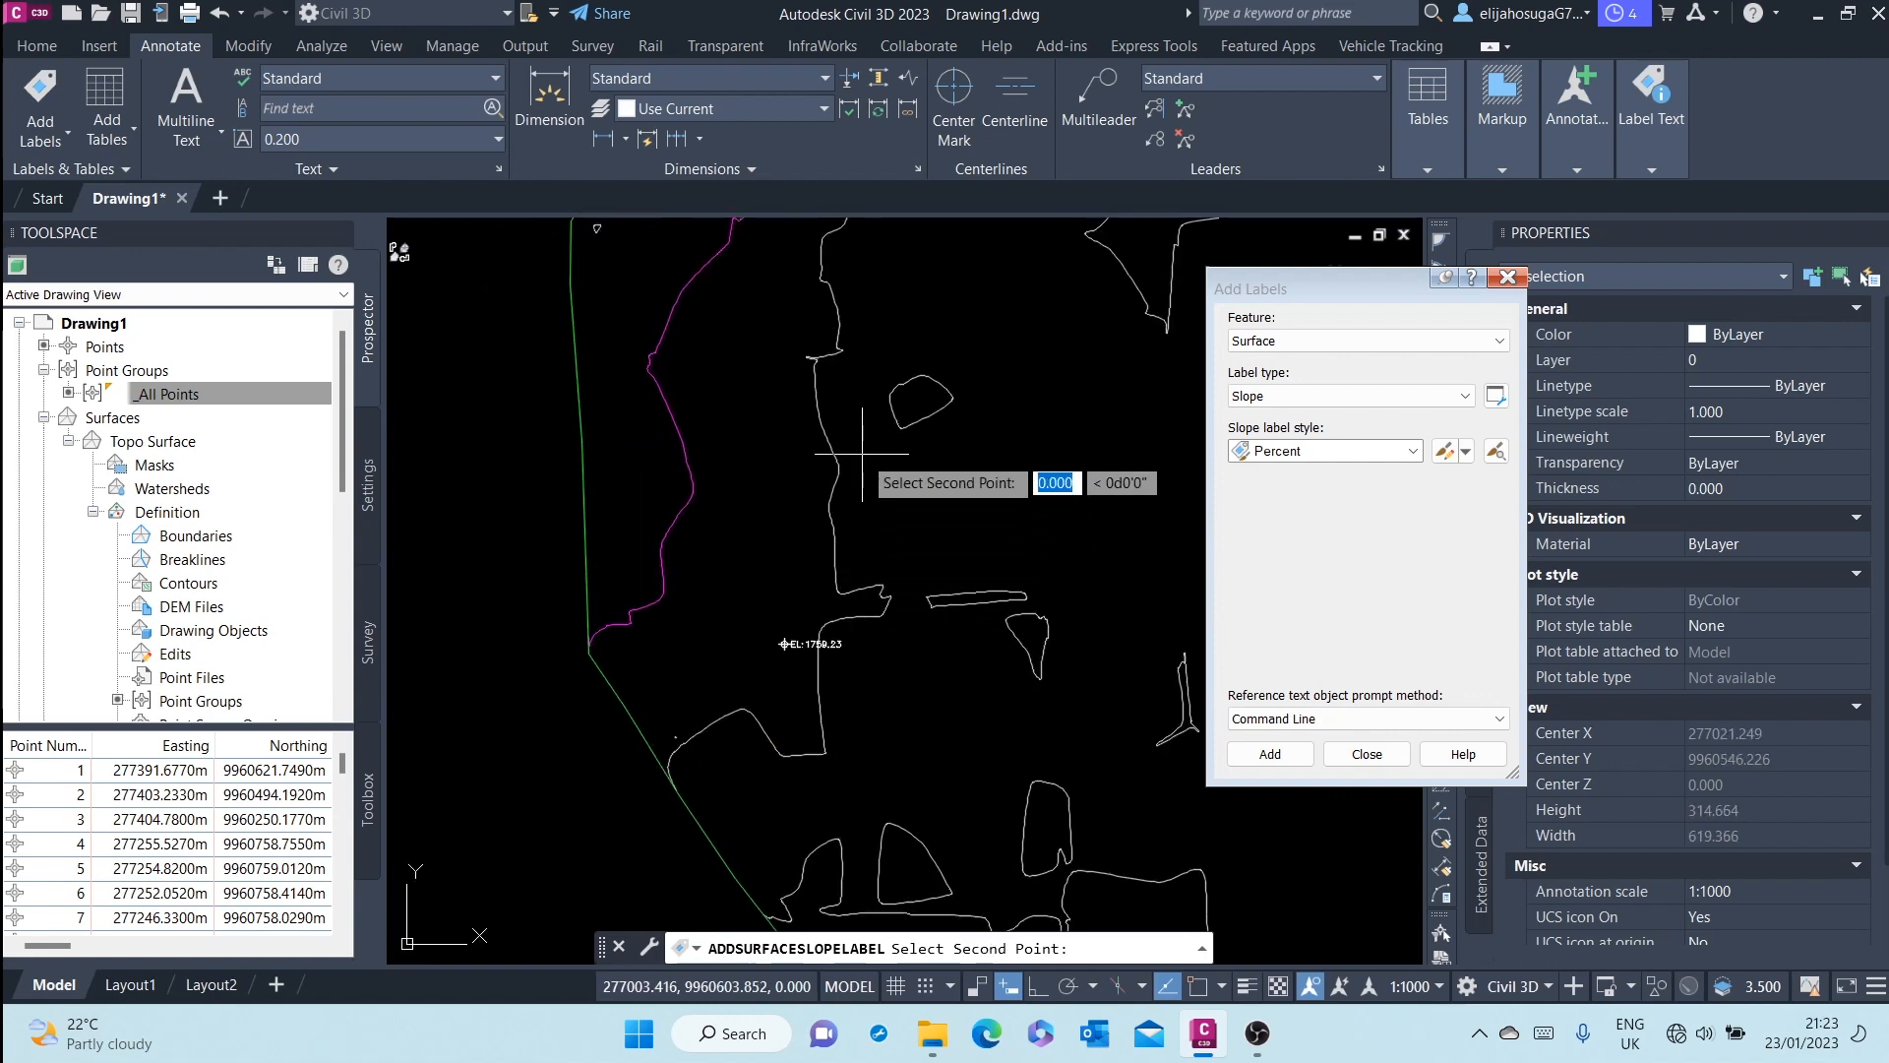
pyautogui.click(1016, 564)
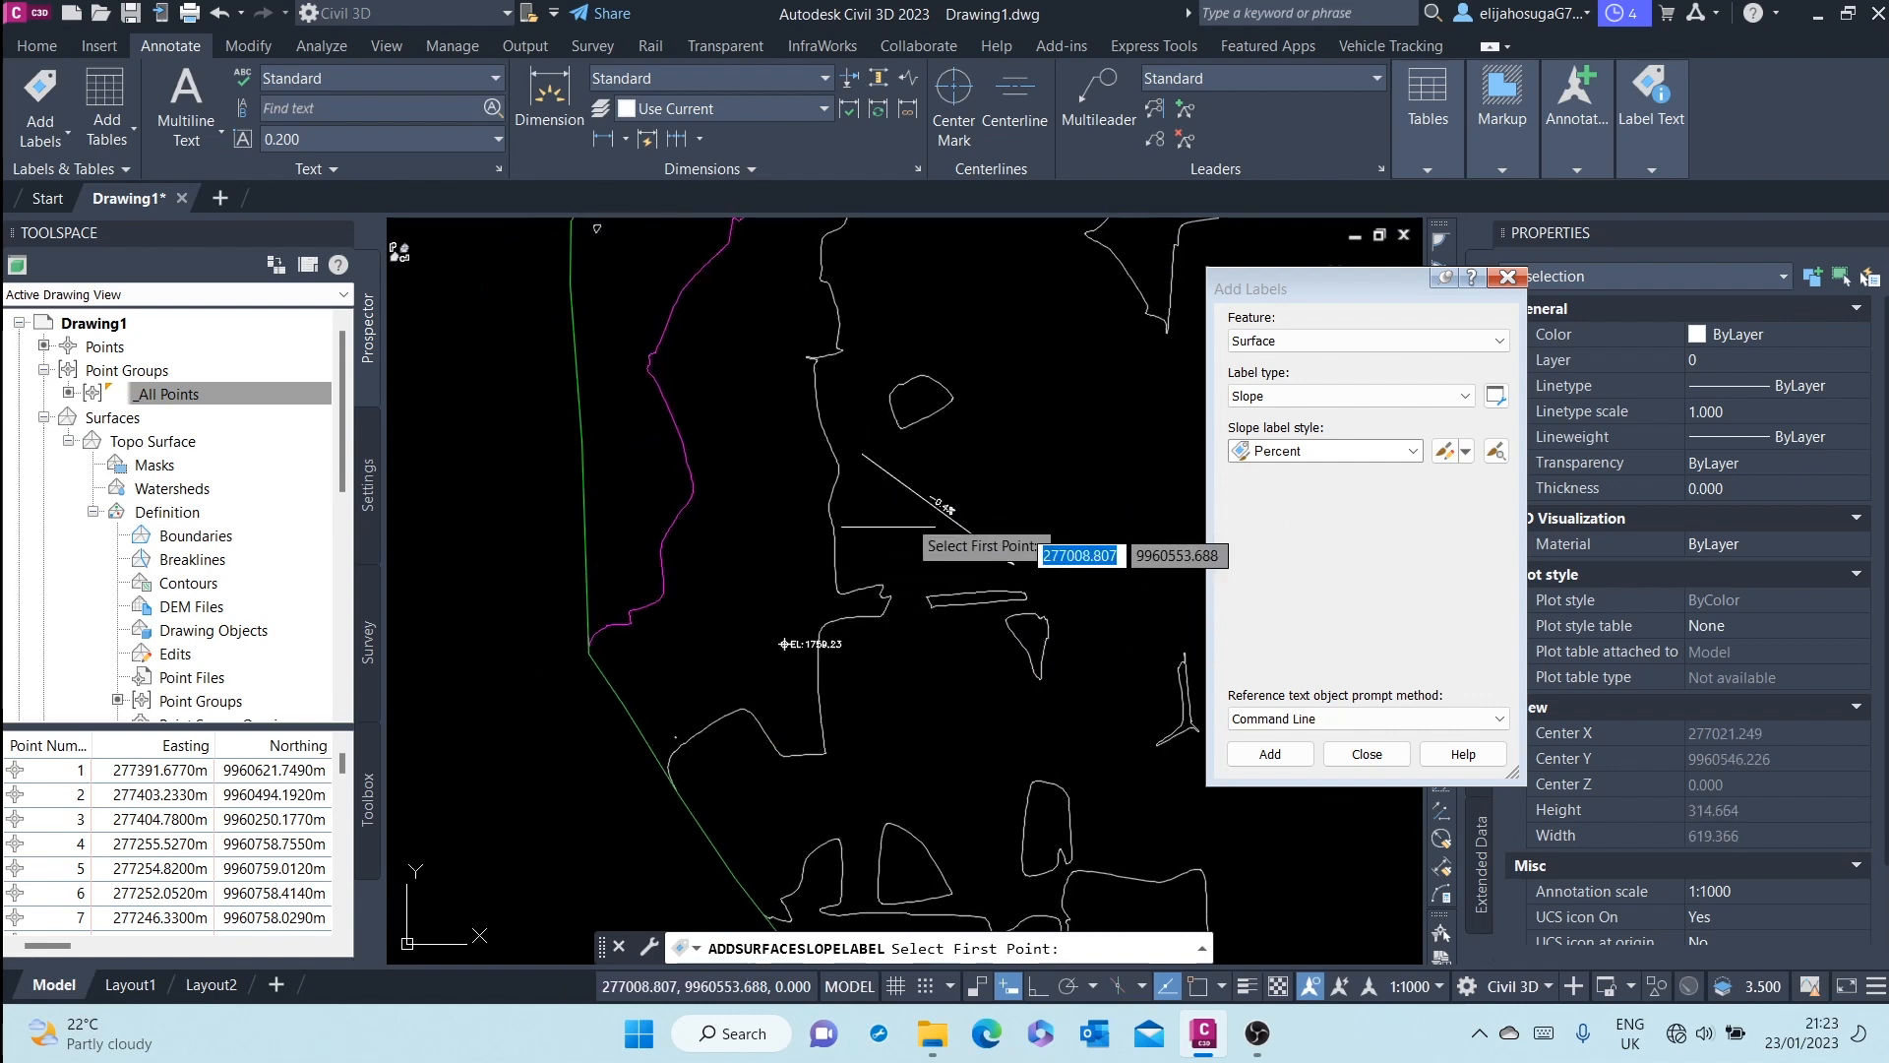
pyautogui.scroll(3, 935, 504)
pyautogui.scroll(-4, 697, 362)
pyautogui.scroll(-3, 713, 382)
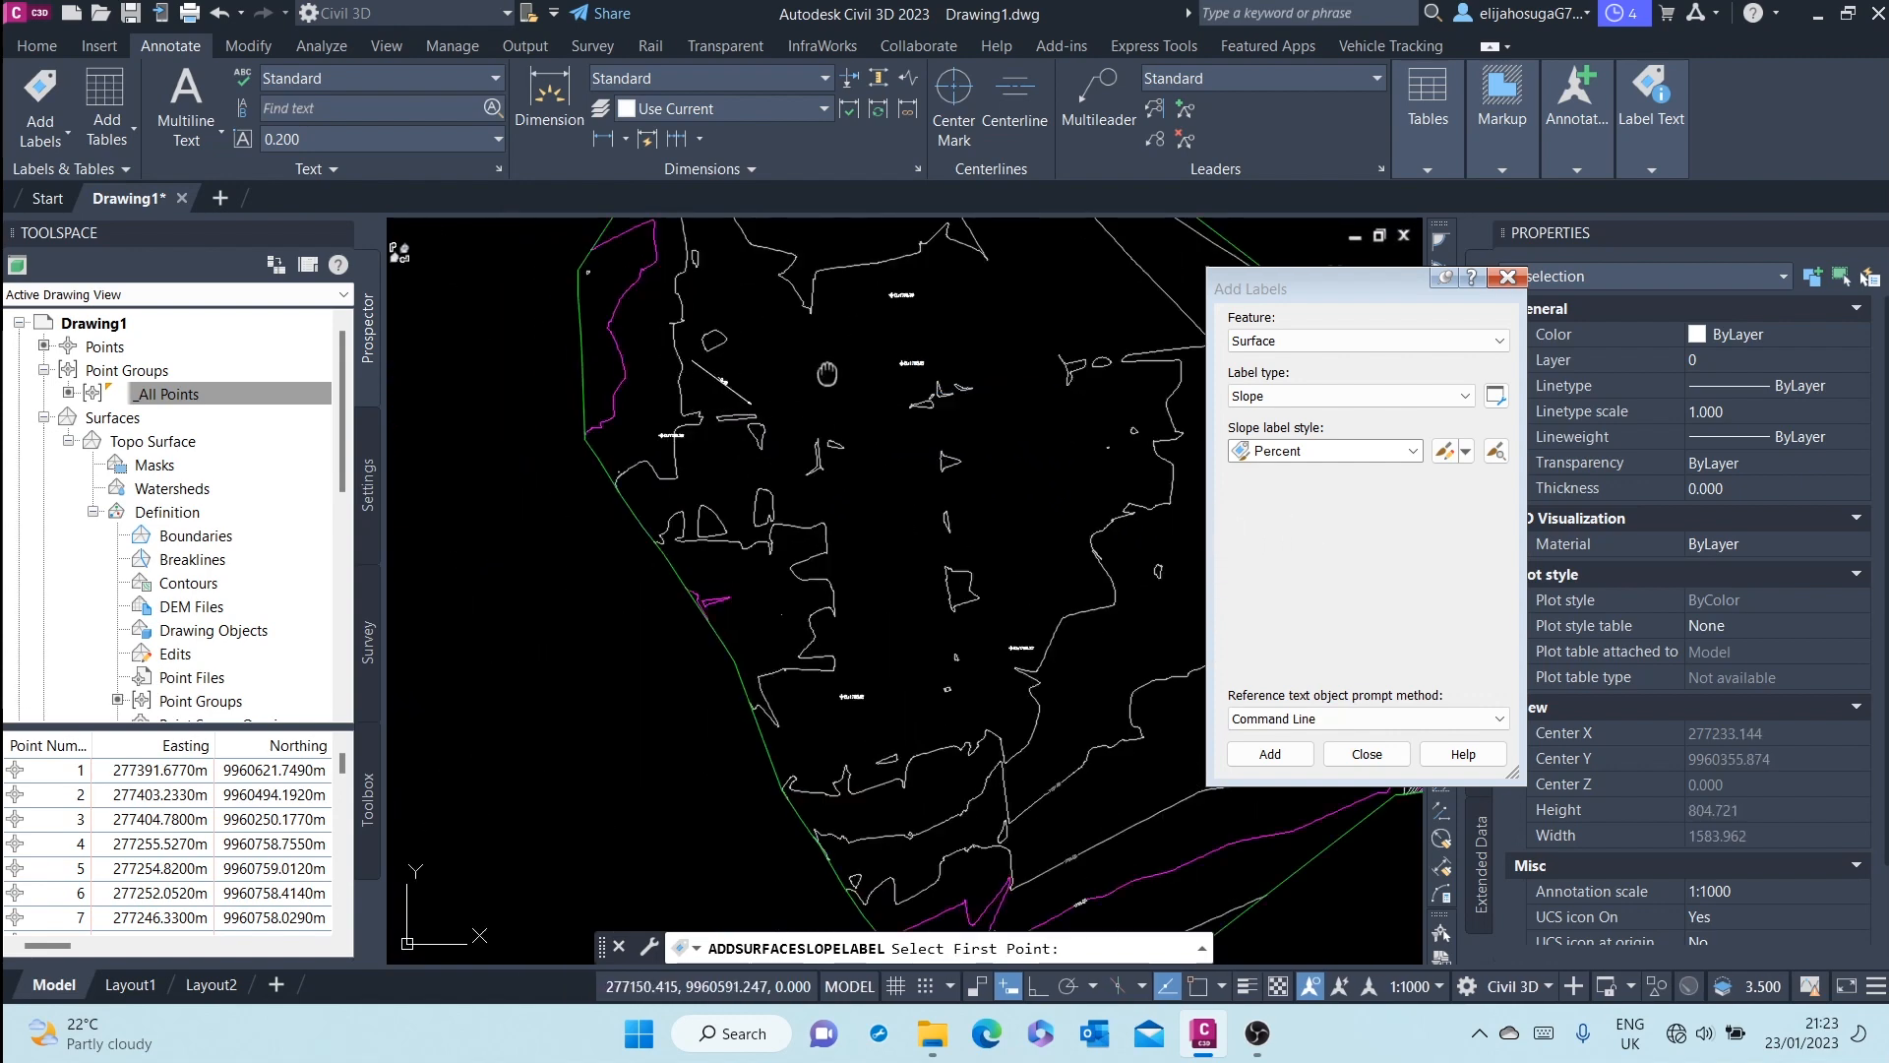
# - Add a longer two-point slope label running southeast across the middle of the surface
pyautogui.click(863, 481)
pyautogui.click(988, 651)
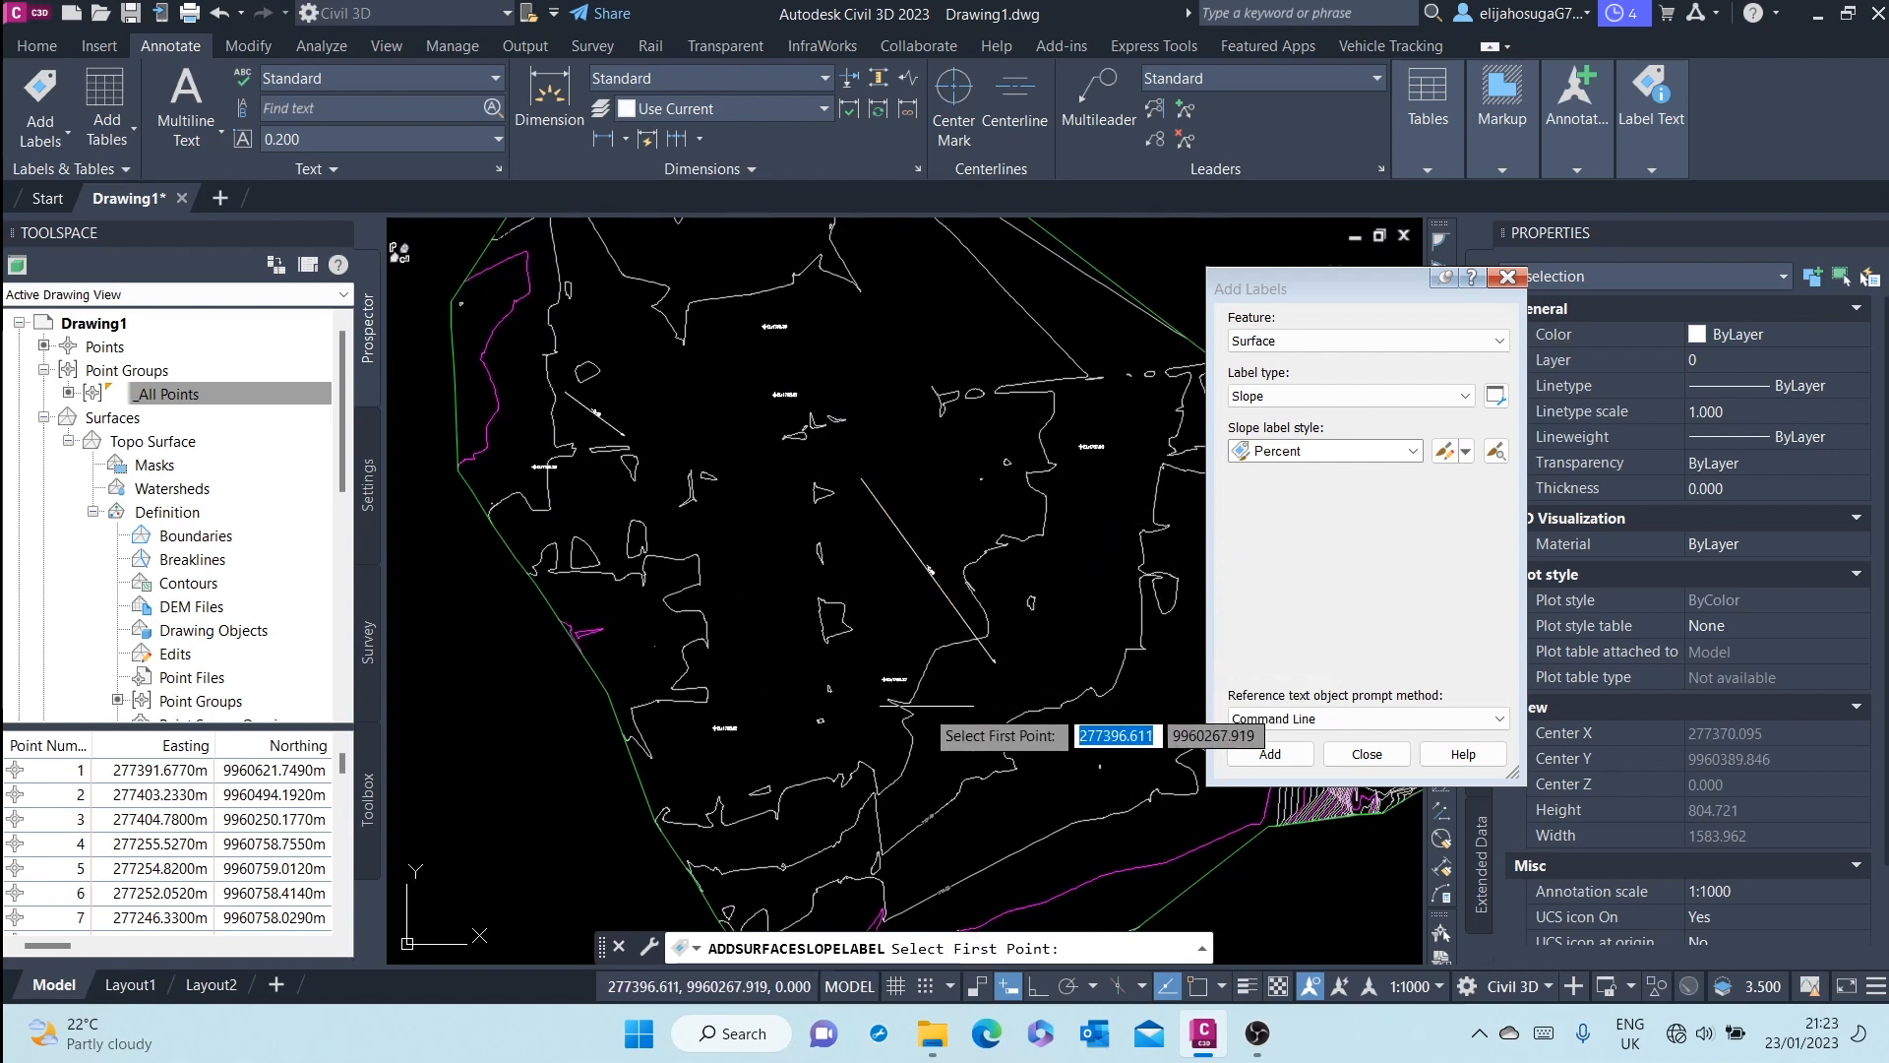
pyautogui.scroll(-3, 925, 605)
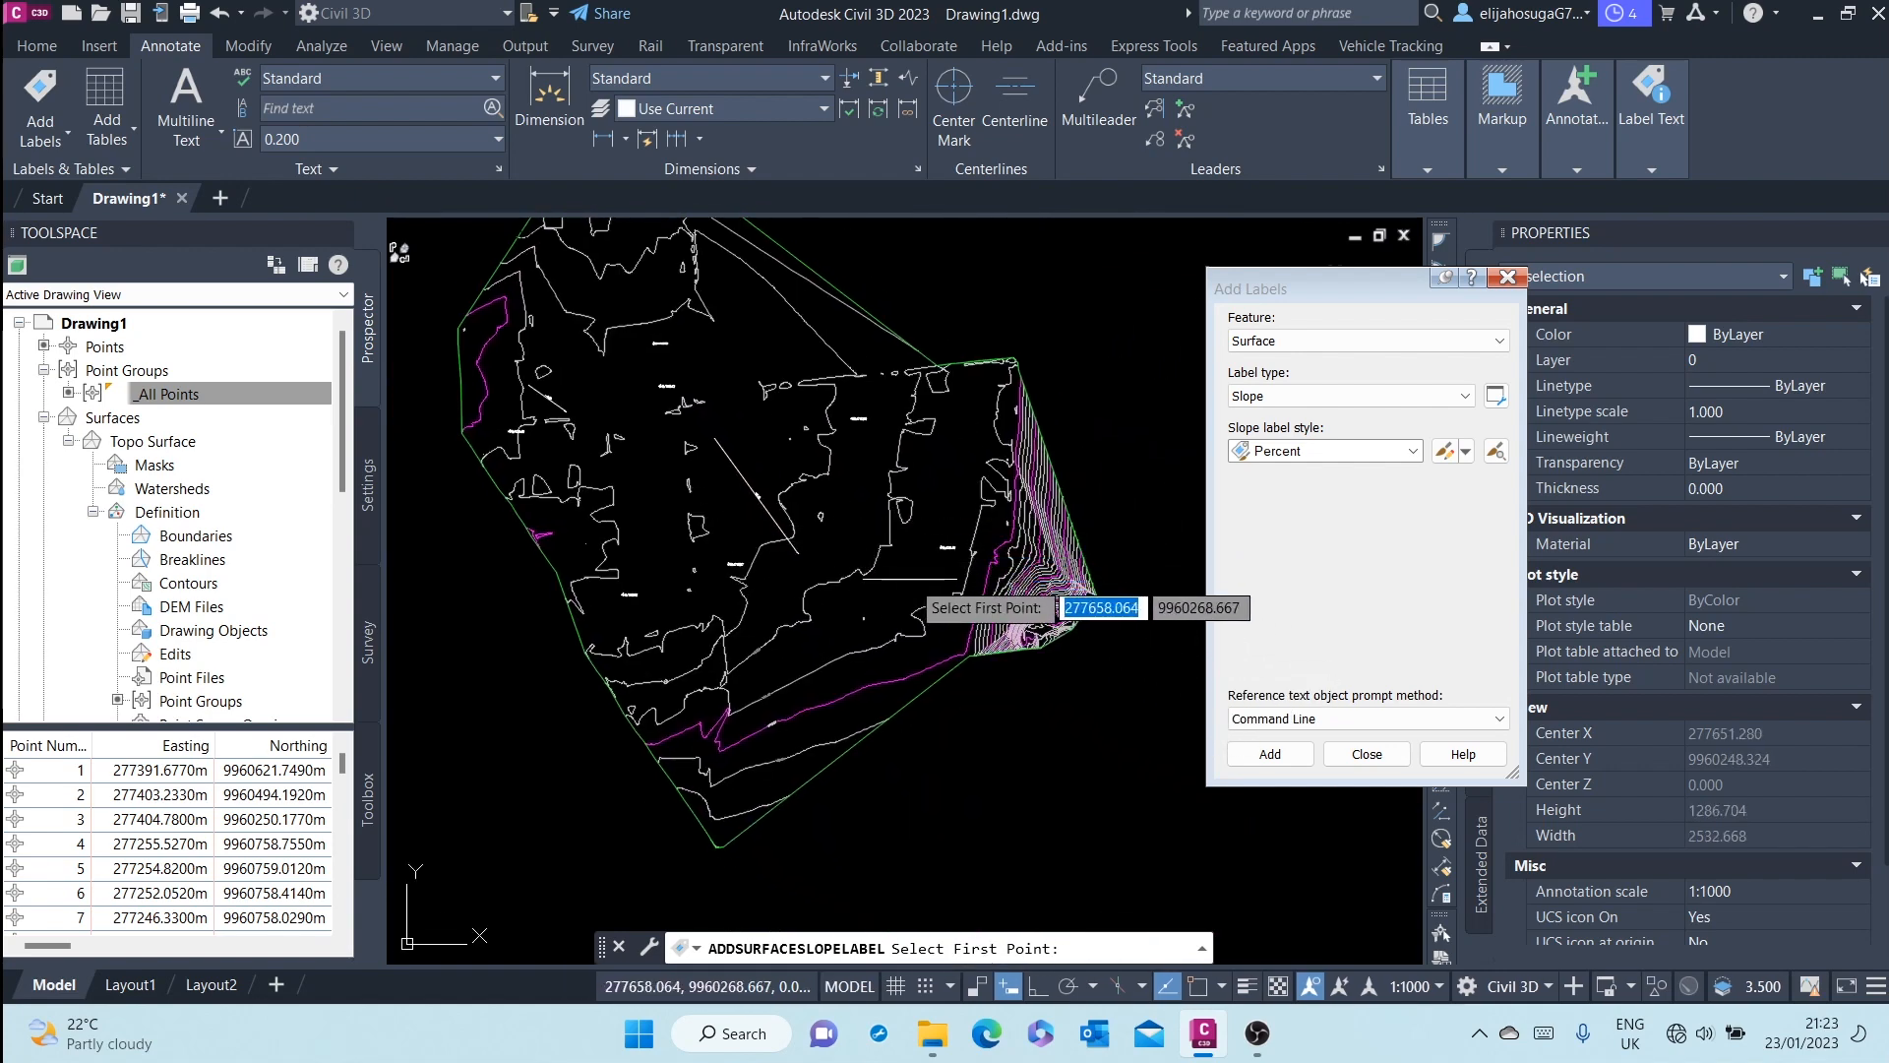
# - Add a two-point slope label running southwest across the southeastern part of the surface, beyond the spot elevation label
pyautogui.click(911, 579)
pyautogui.click(870, 669)
pyautogui.scroll(3, 874, 595)
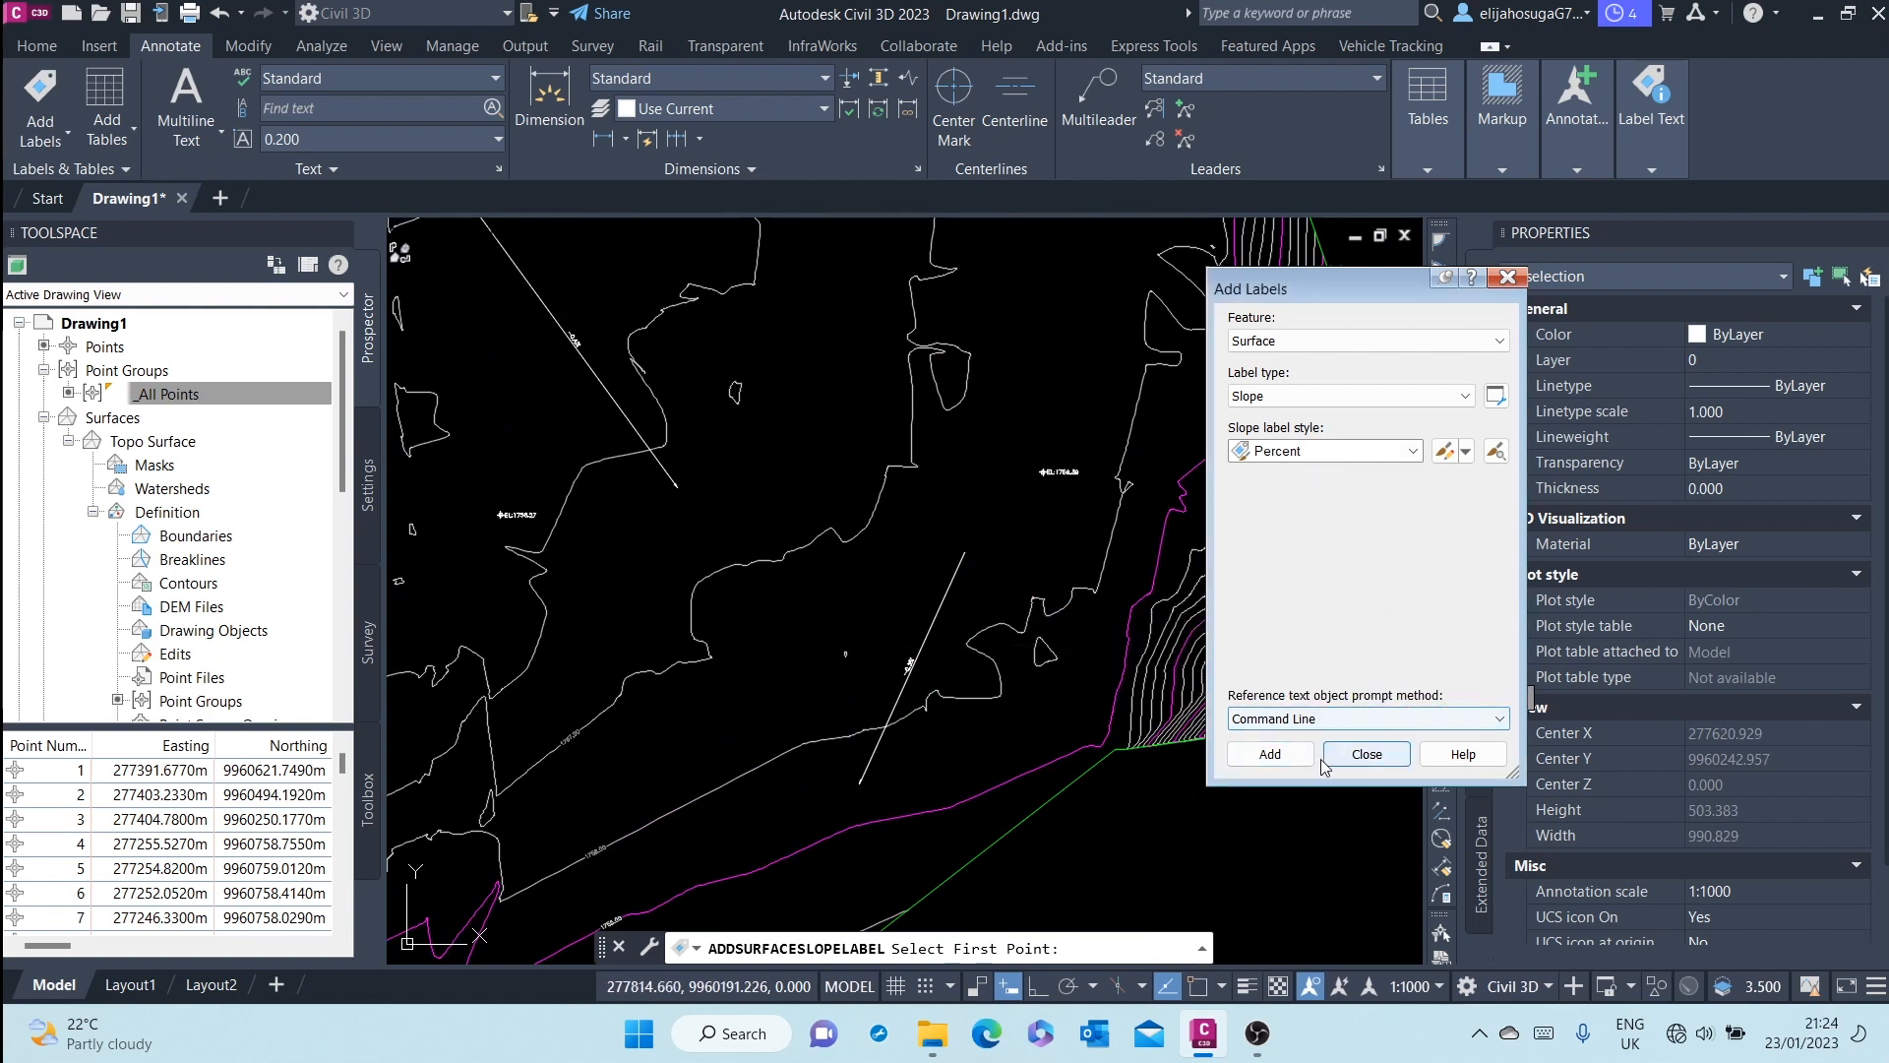
pyautogui.scroll(-5, 798, 404)
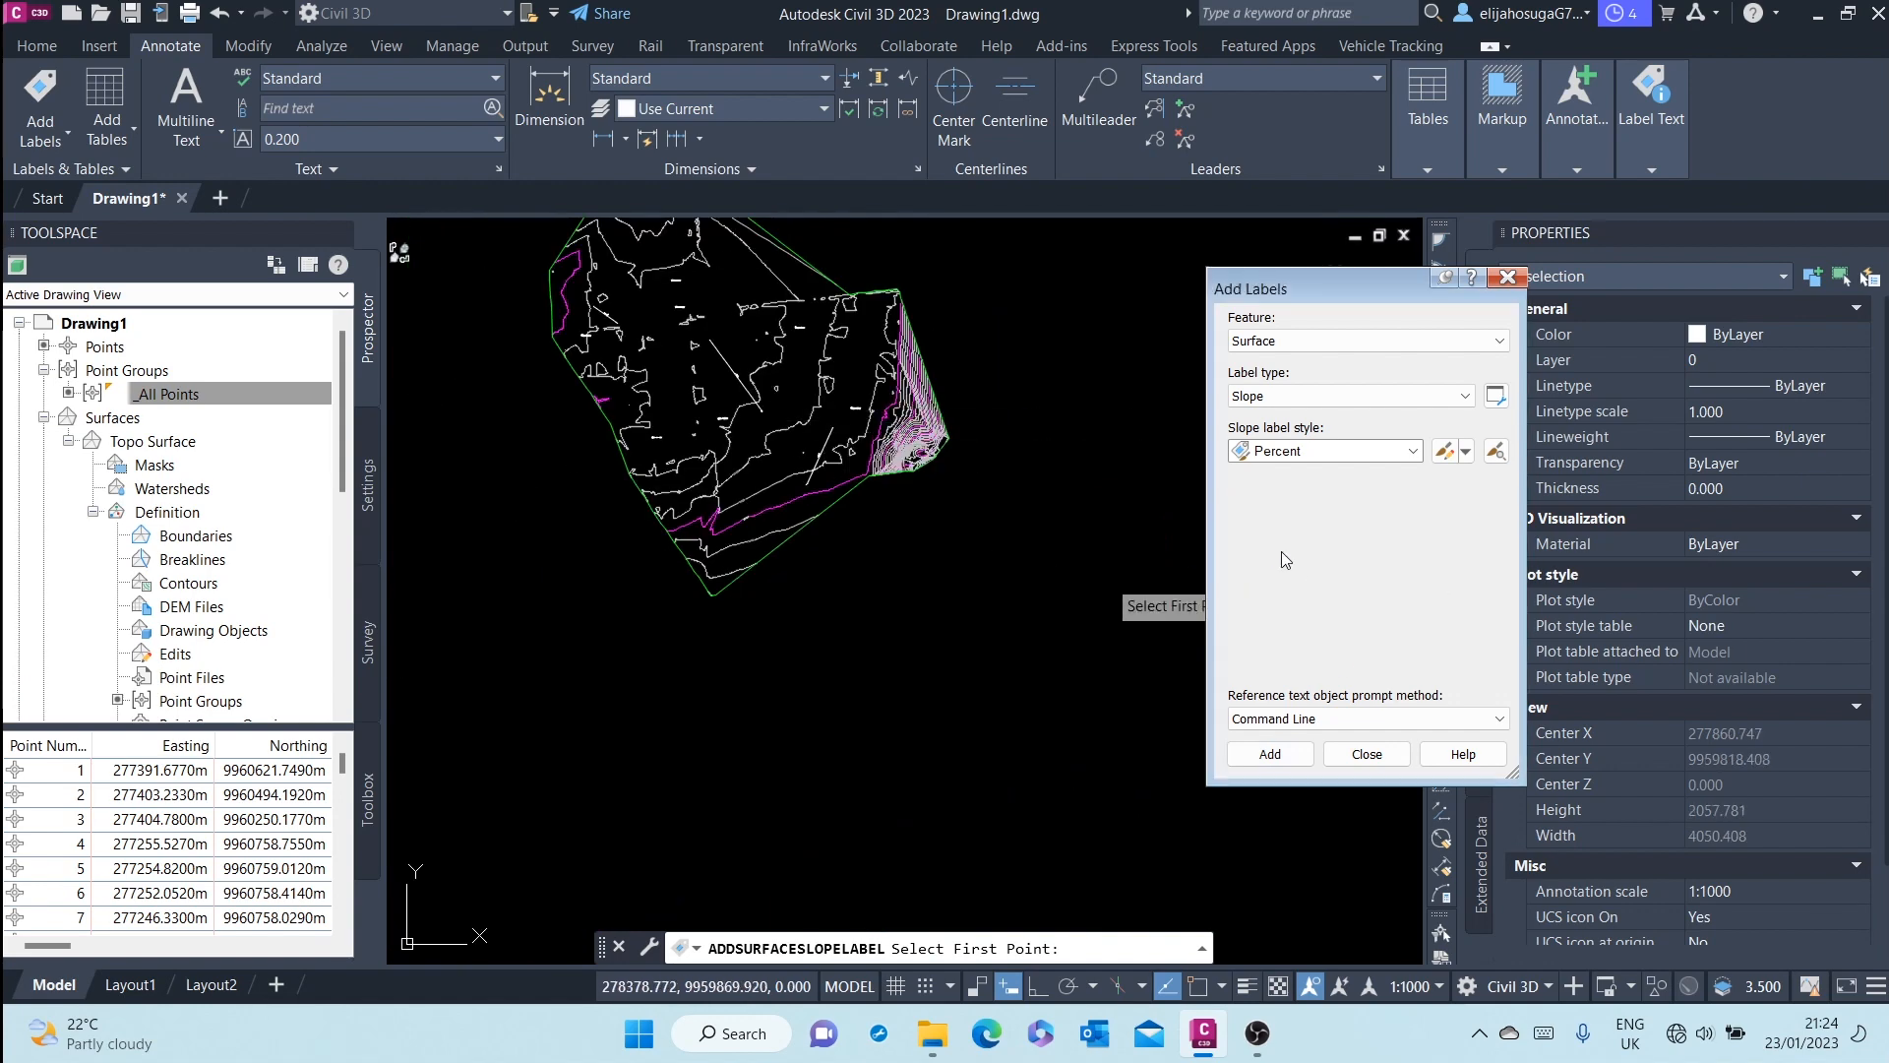
# - Switch the surface label type to Contour – Multiple at interval
pyautogui.click(1350, 455)
pyautogui.click(1306, 395)
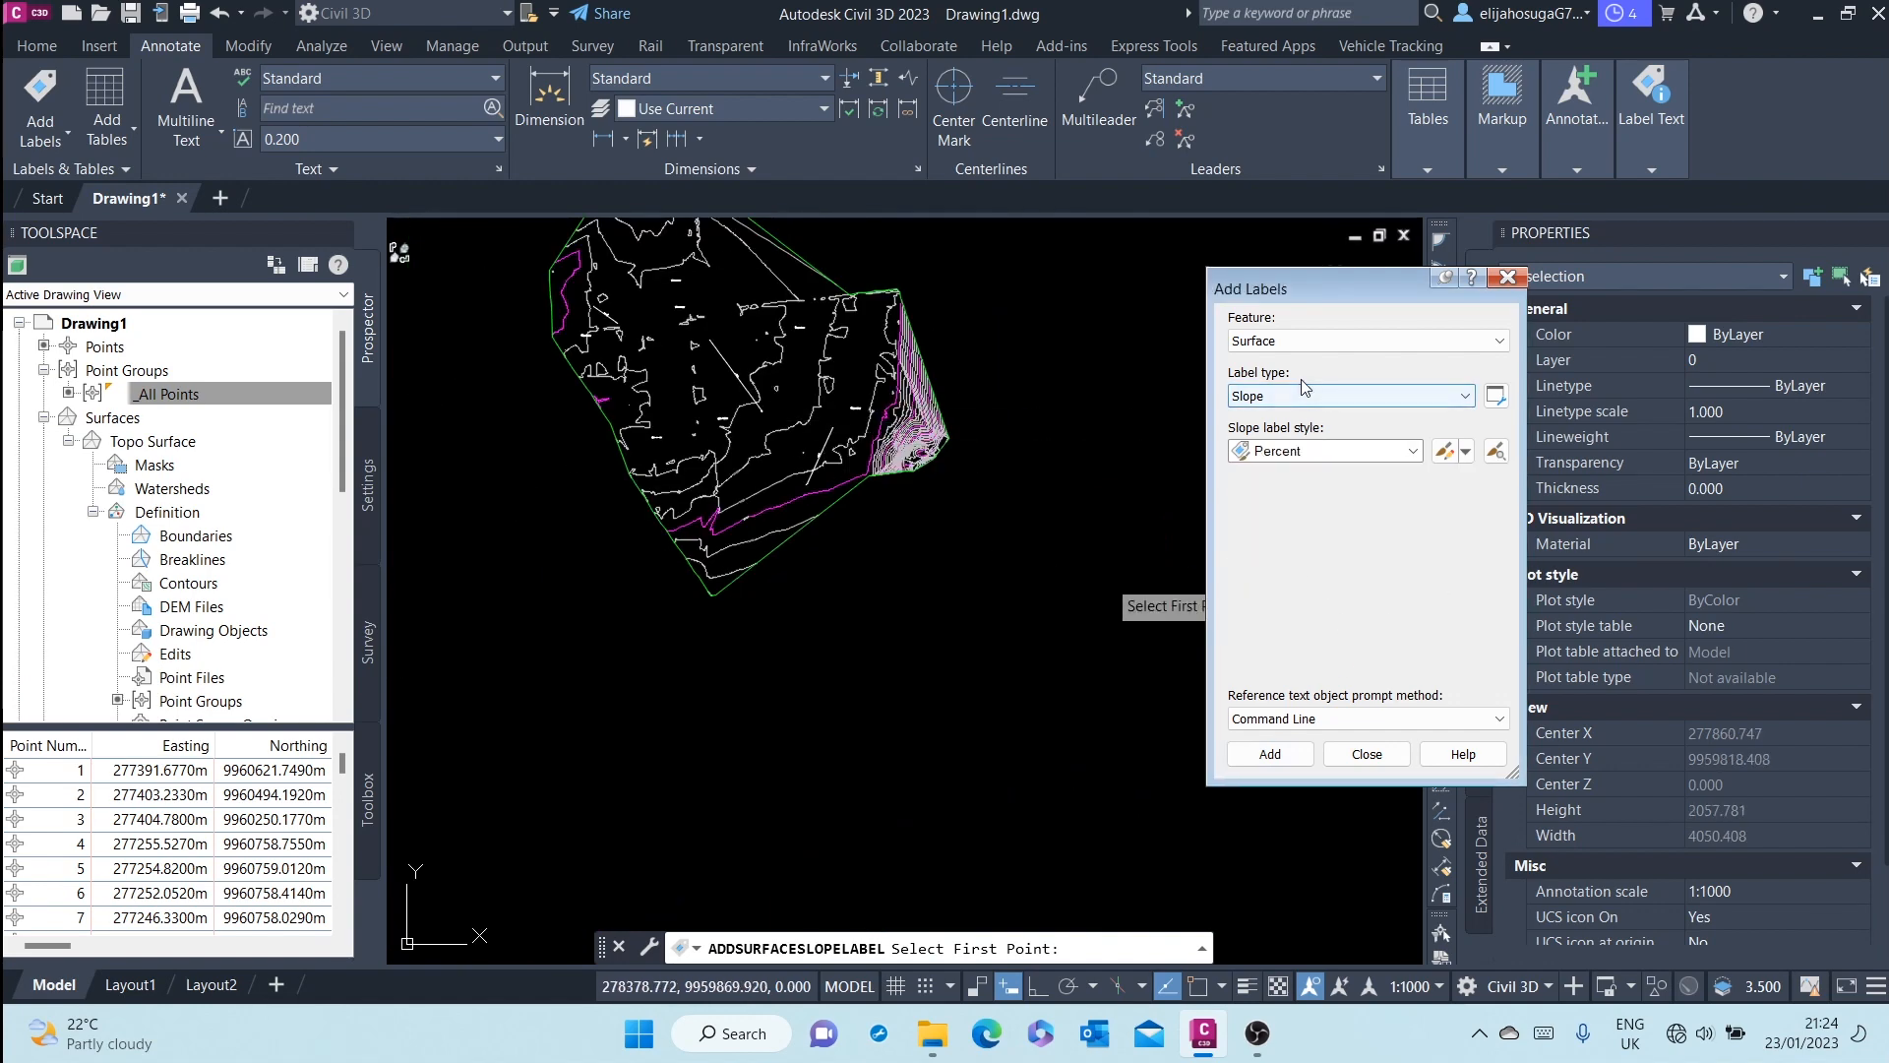
pyautogui.click(1301, 395)
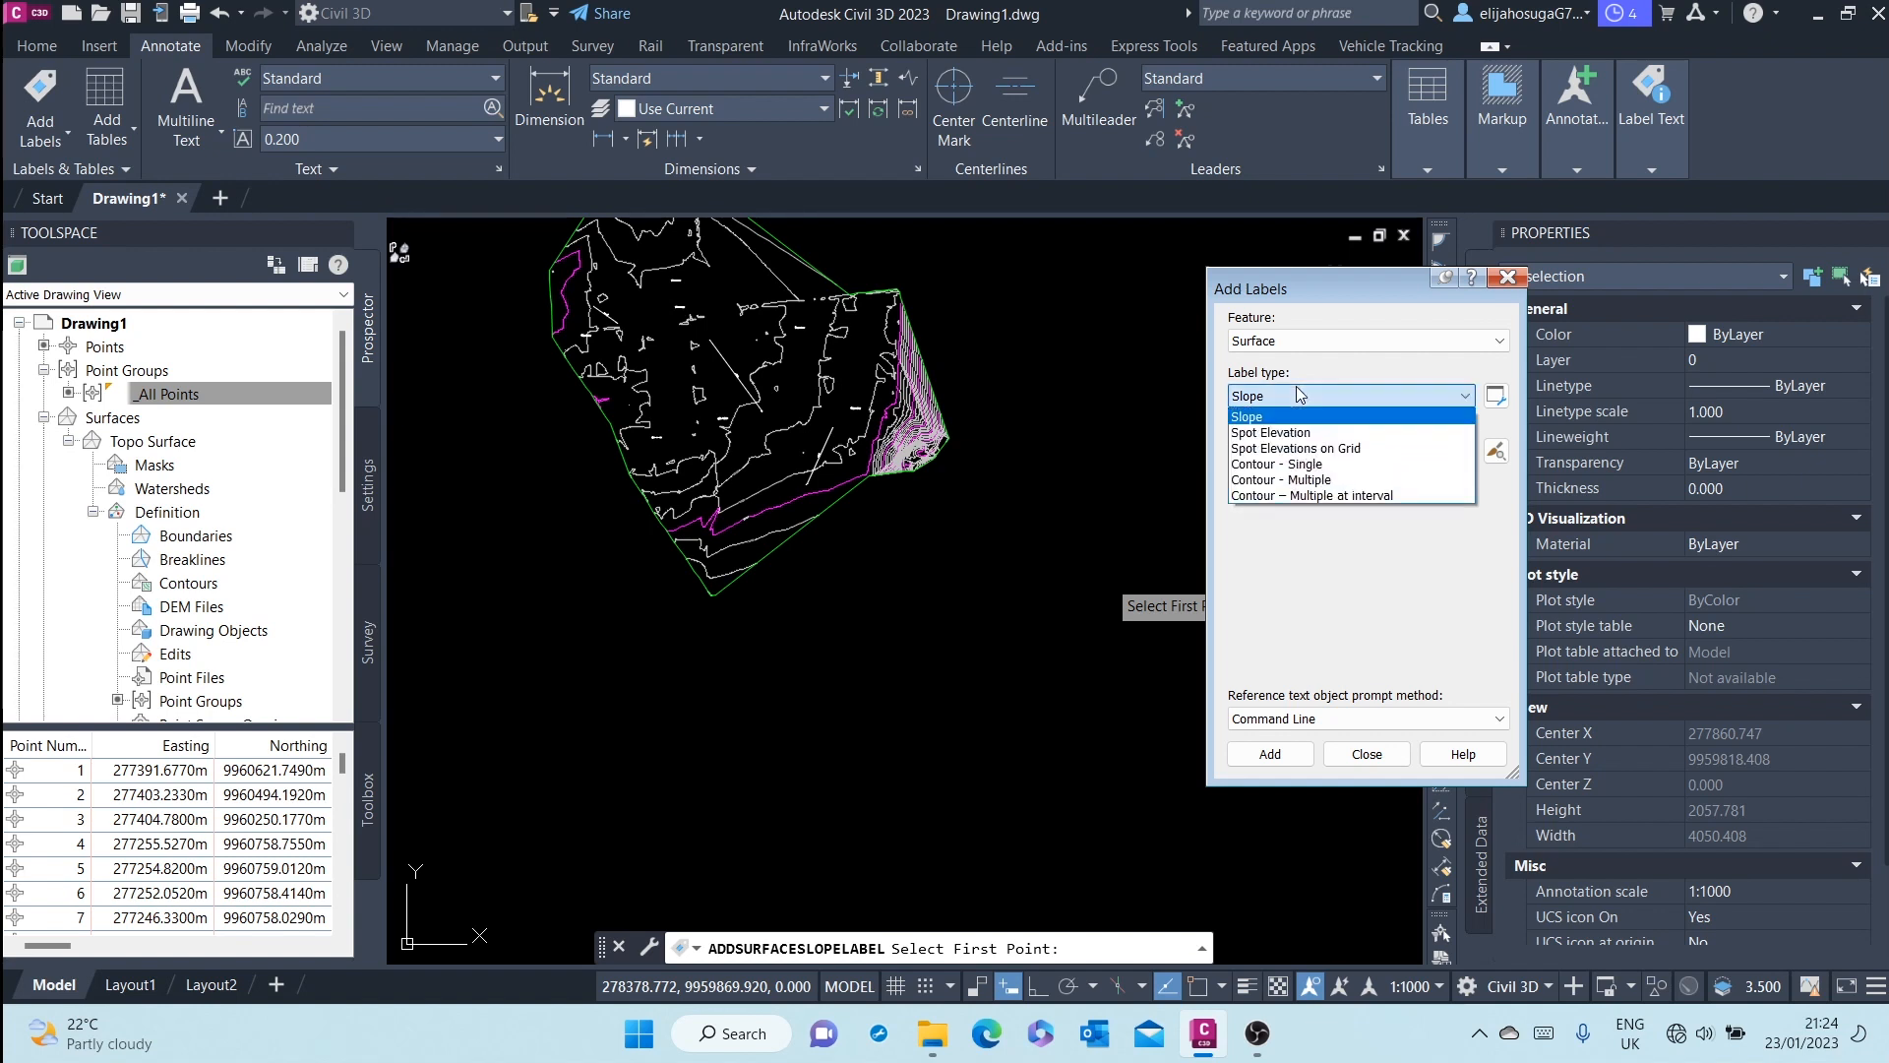
pyautogui.click(1327, 496)
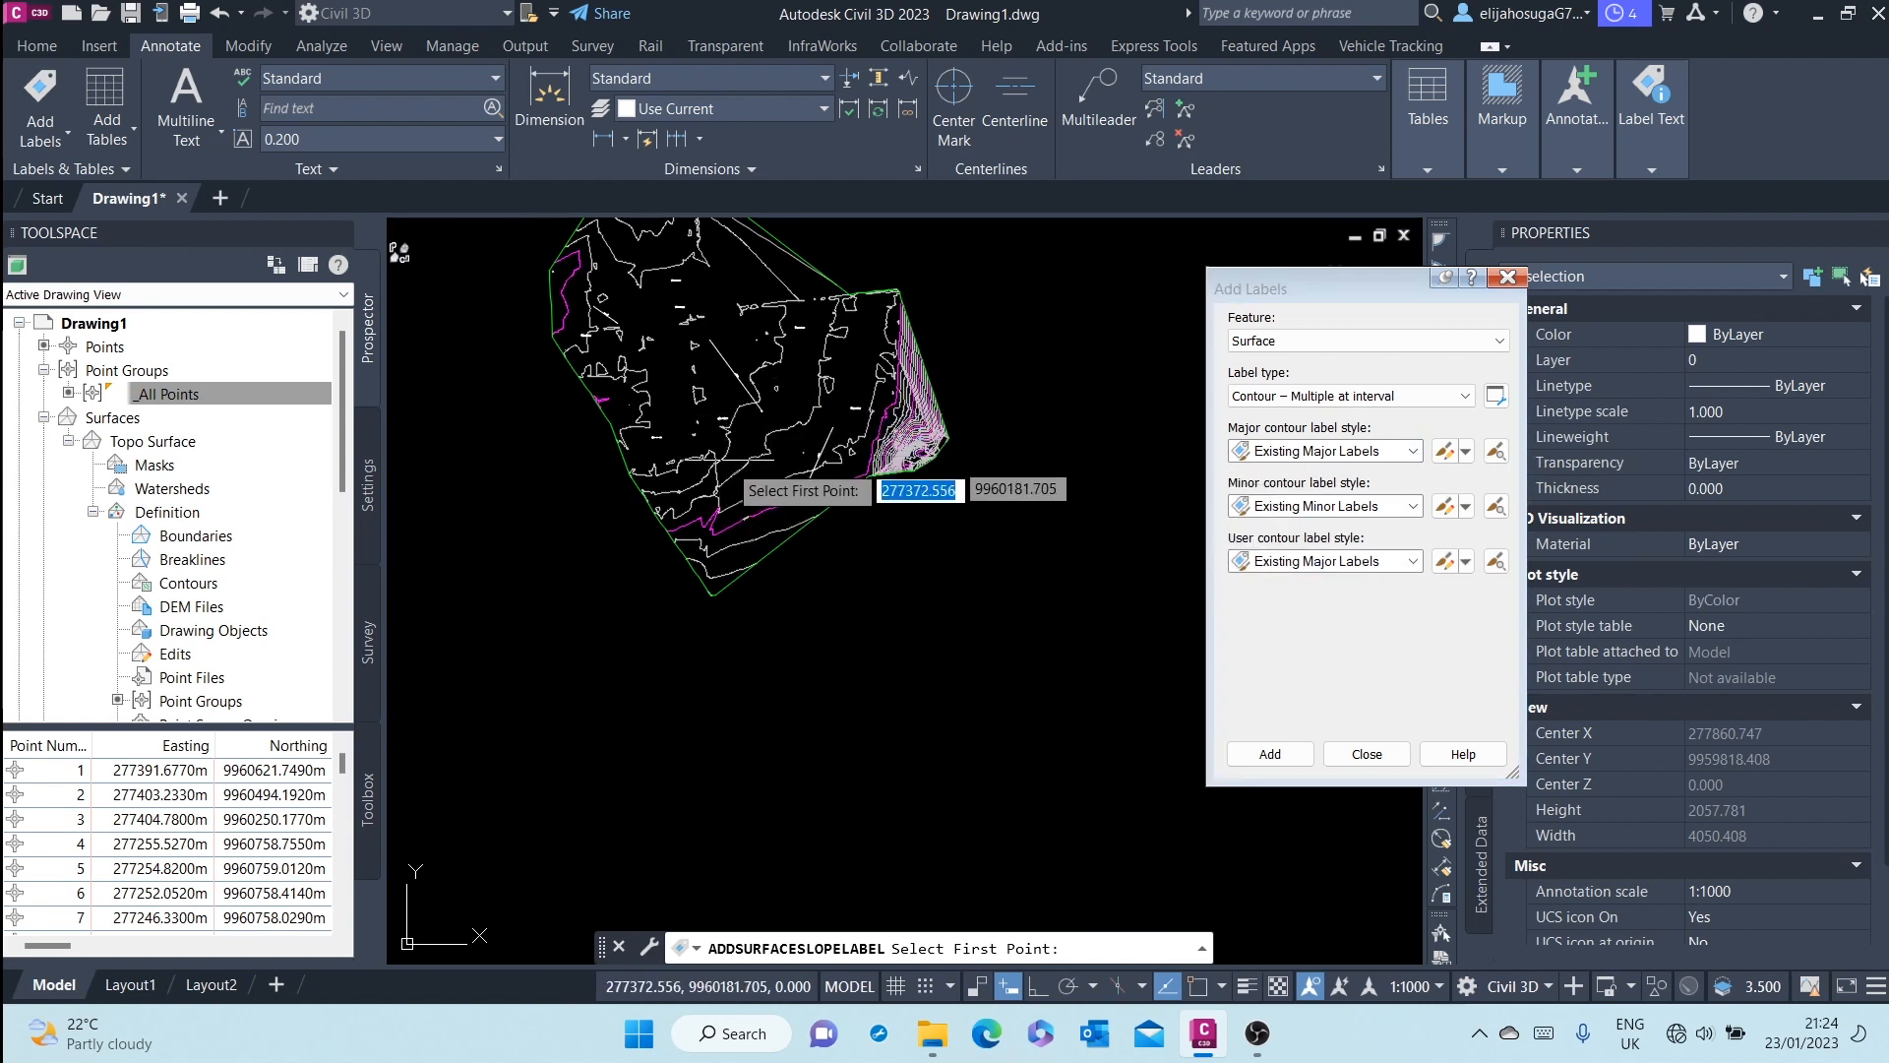
# - Add a two-point slope label running northwest from the closely spaced eastern contours, across the outermost major contour, towards the nearby spot elevation label
pyautogui.scroll(5, 787, 551)
pyautogui.scroll(-2, 848, 566)
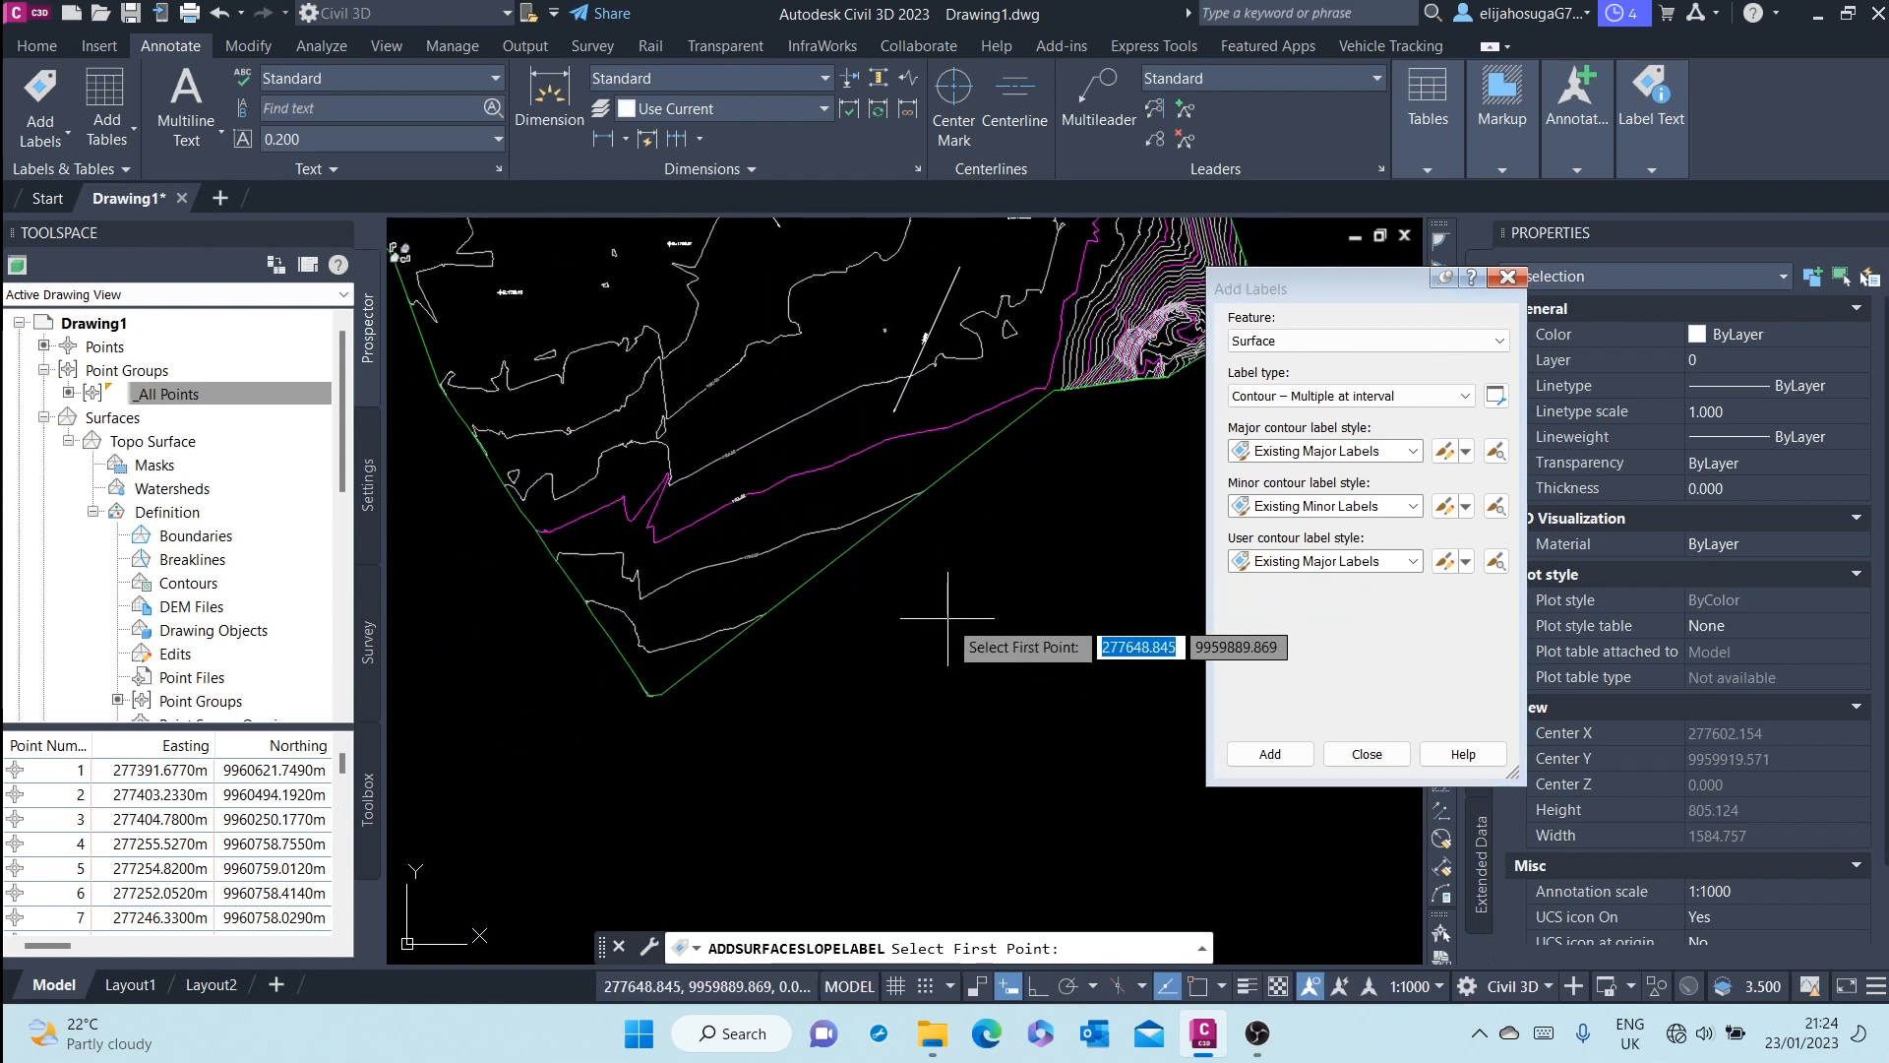
pyautogui.scroll(3, 792, 630)
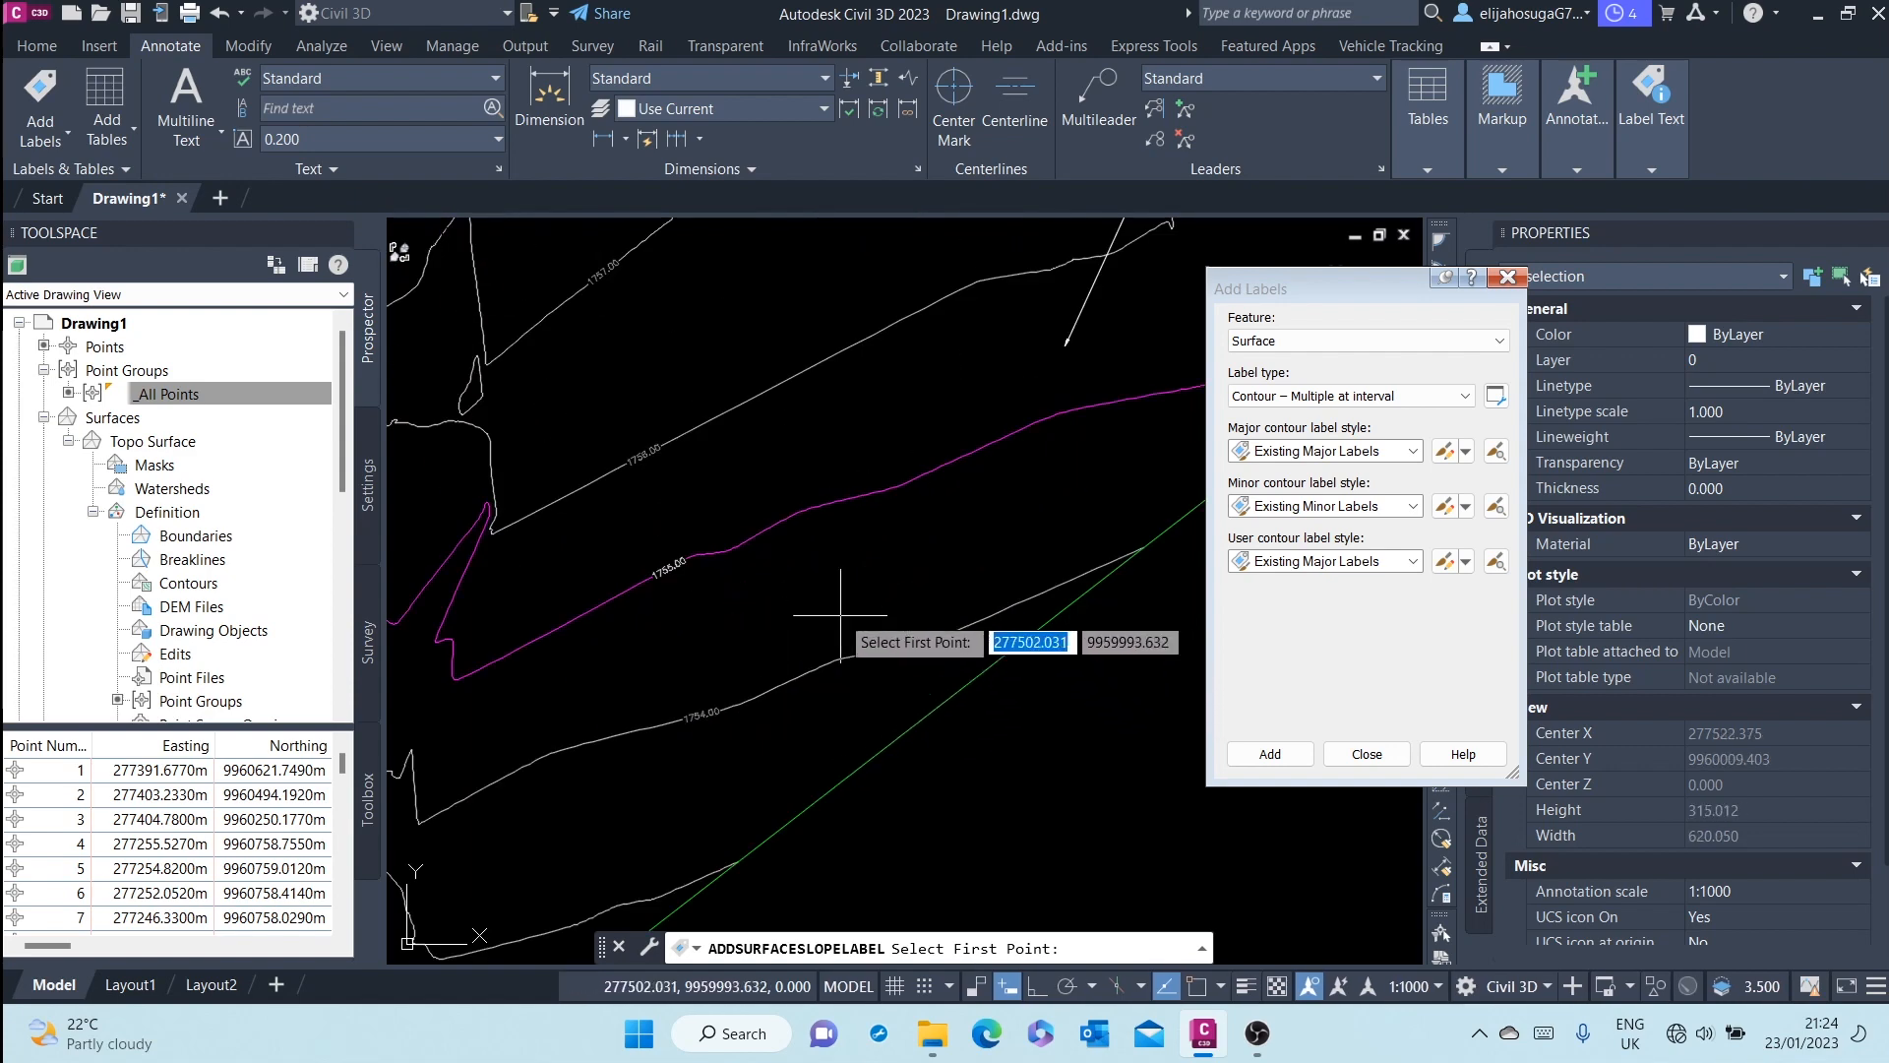
pyautogui.scroll(-5, 851, 581)
pyautogui.scroll(4, 891, 517)
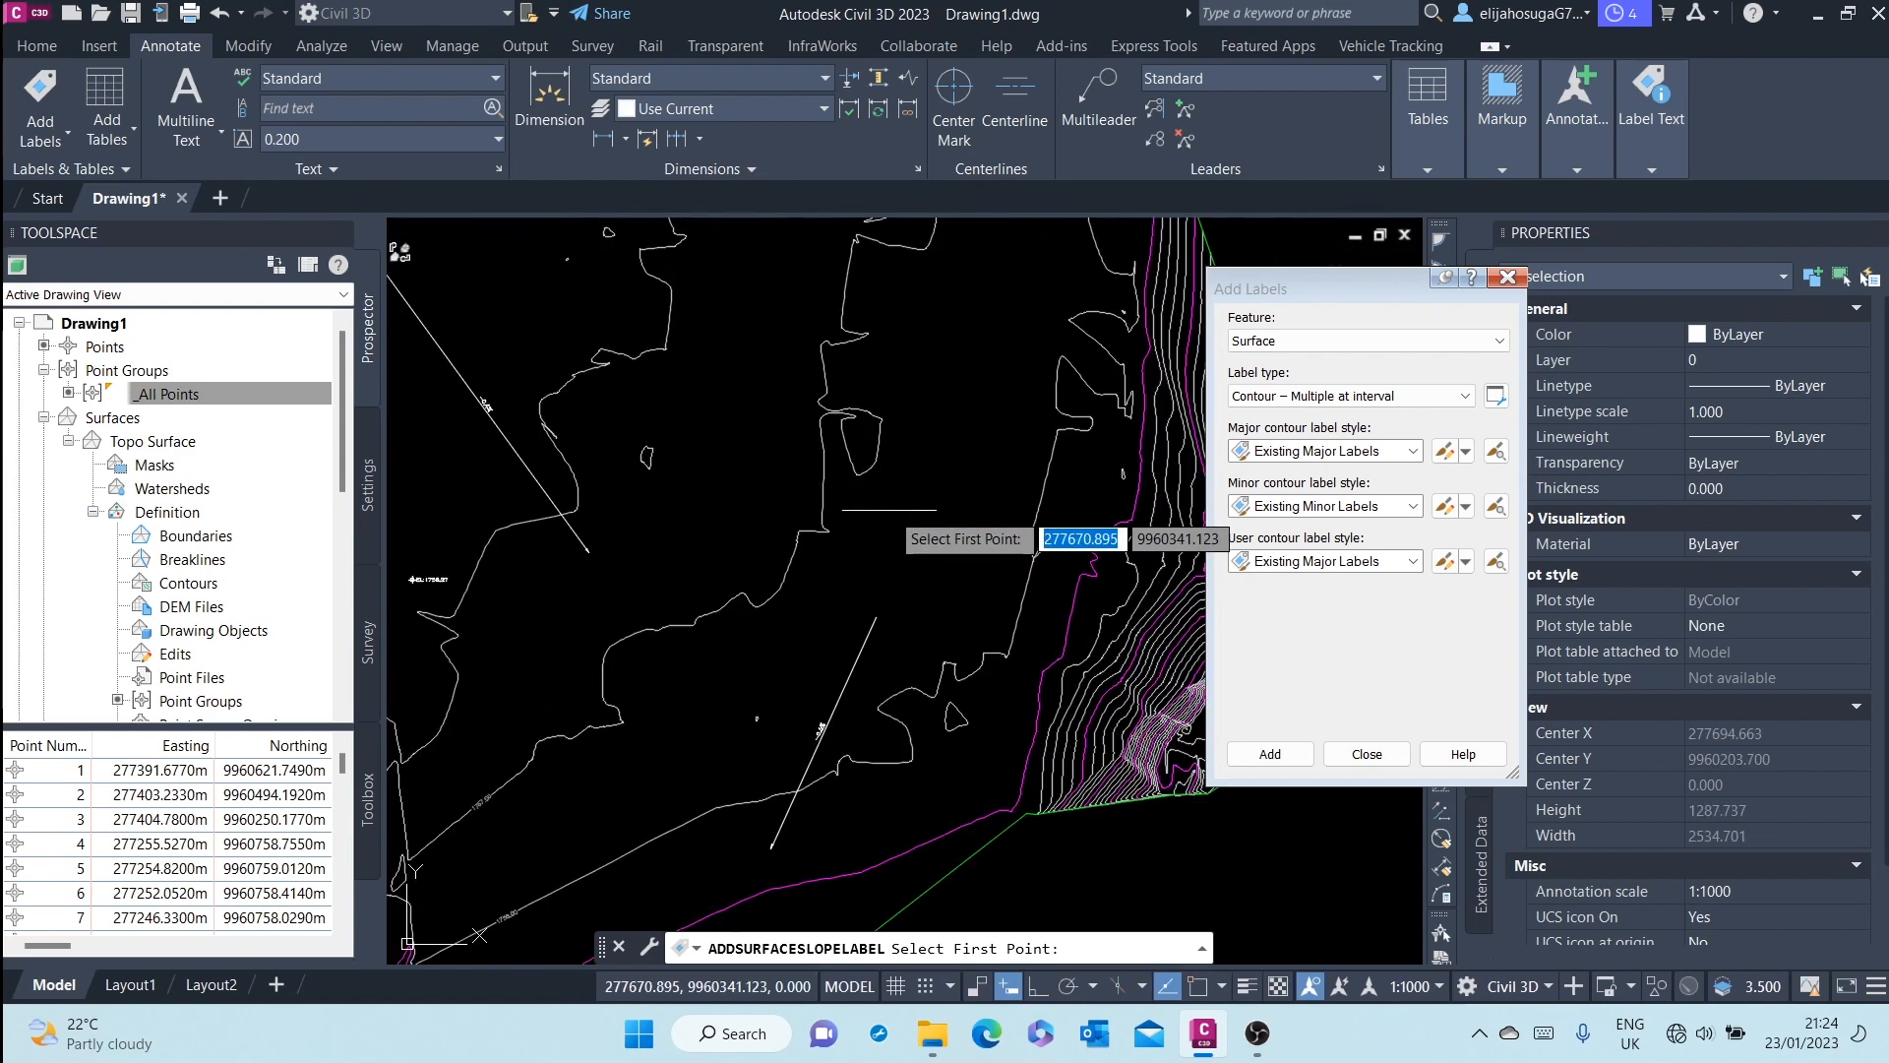
pyautogui.scroll(4, 1092, 654)
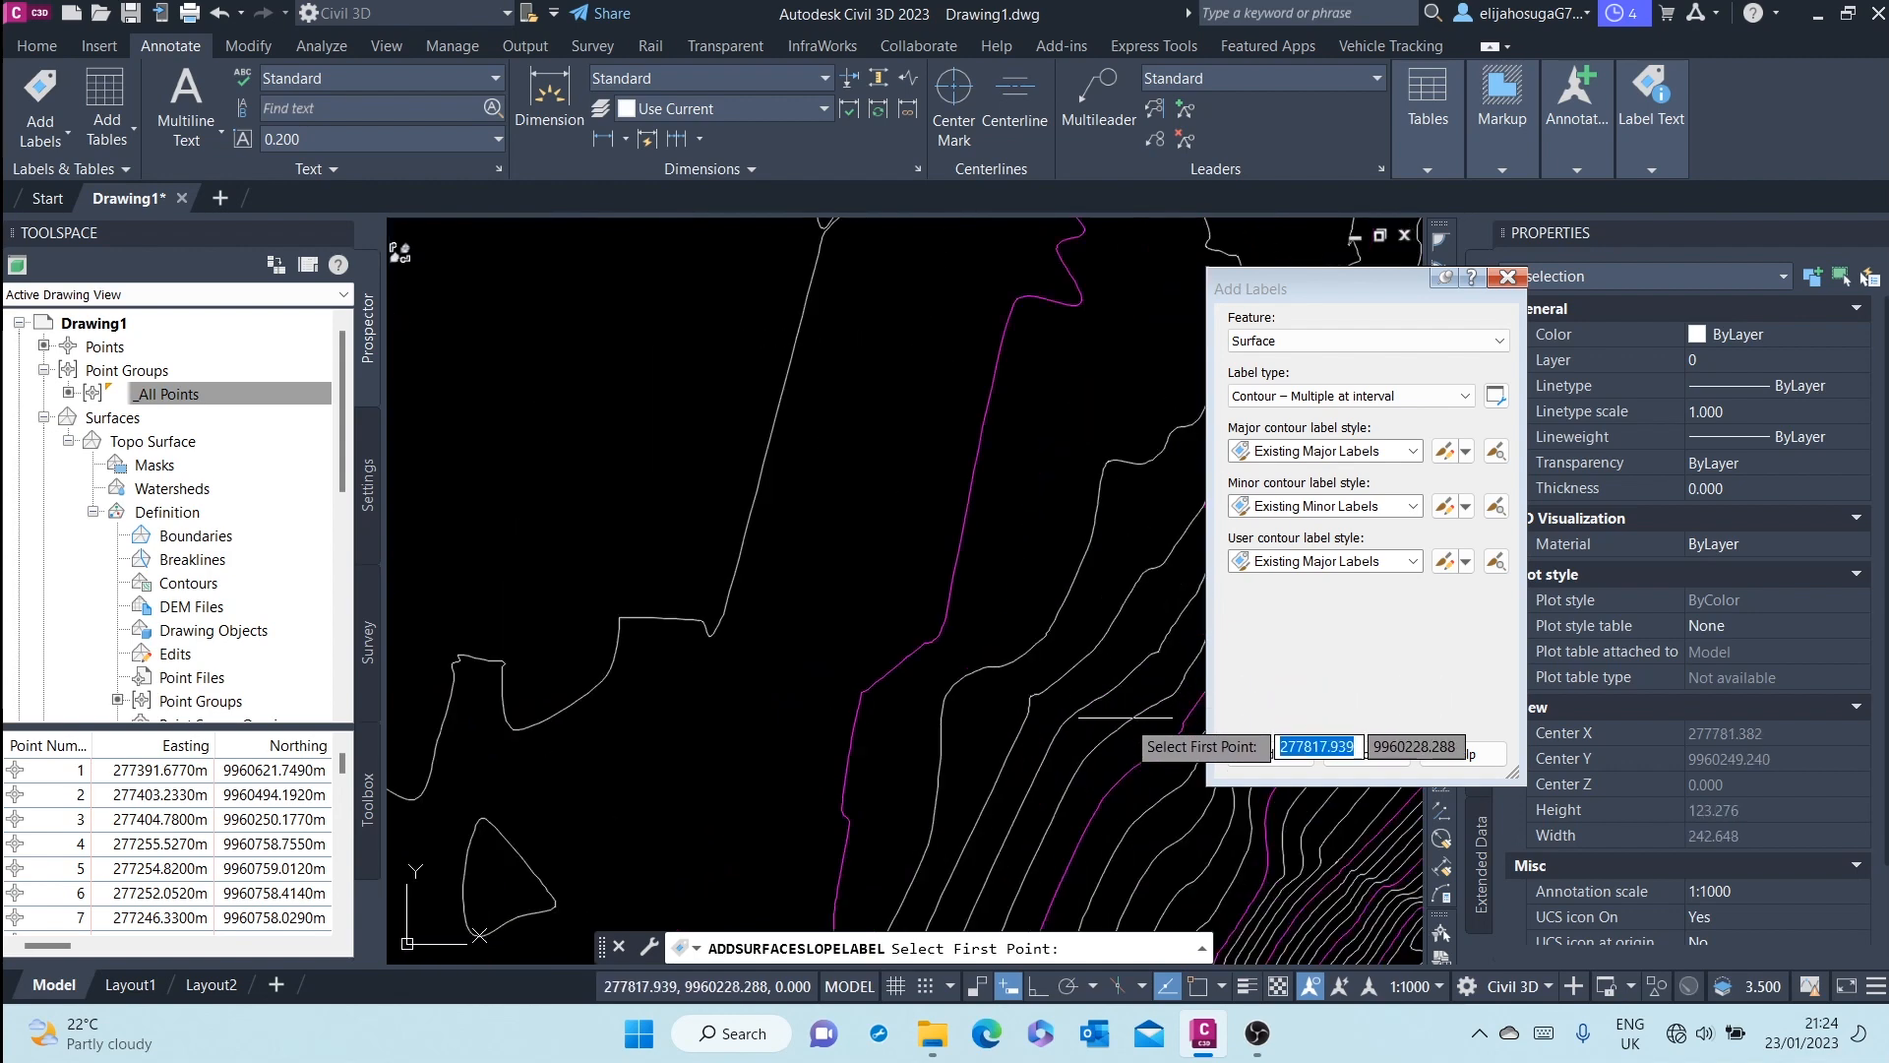
pyautogui.click(1142, 741)
pyautogui.scroll(-2, 857, 485)
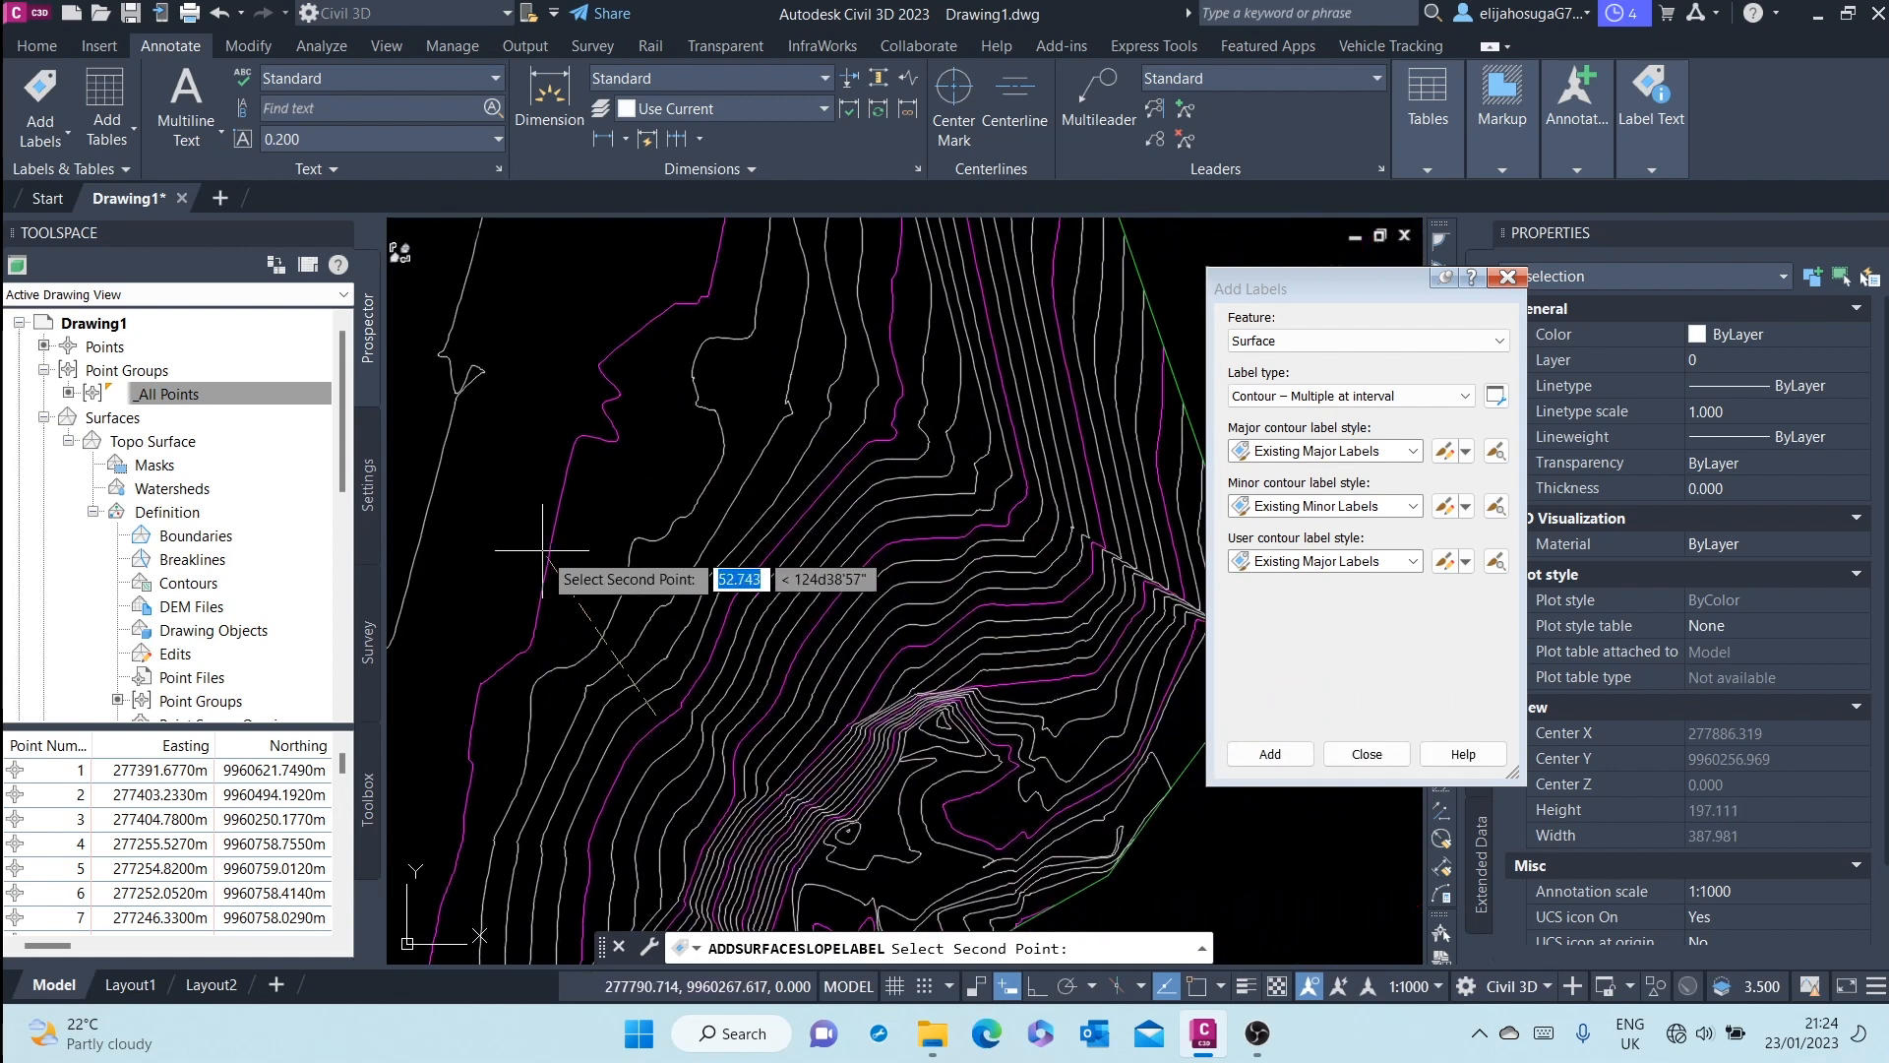
pyautogui.scroll(-4, 610, 570)
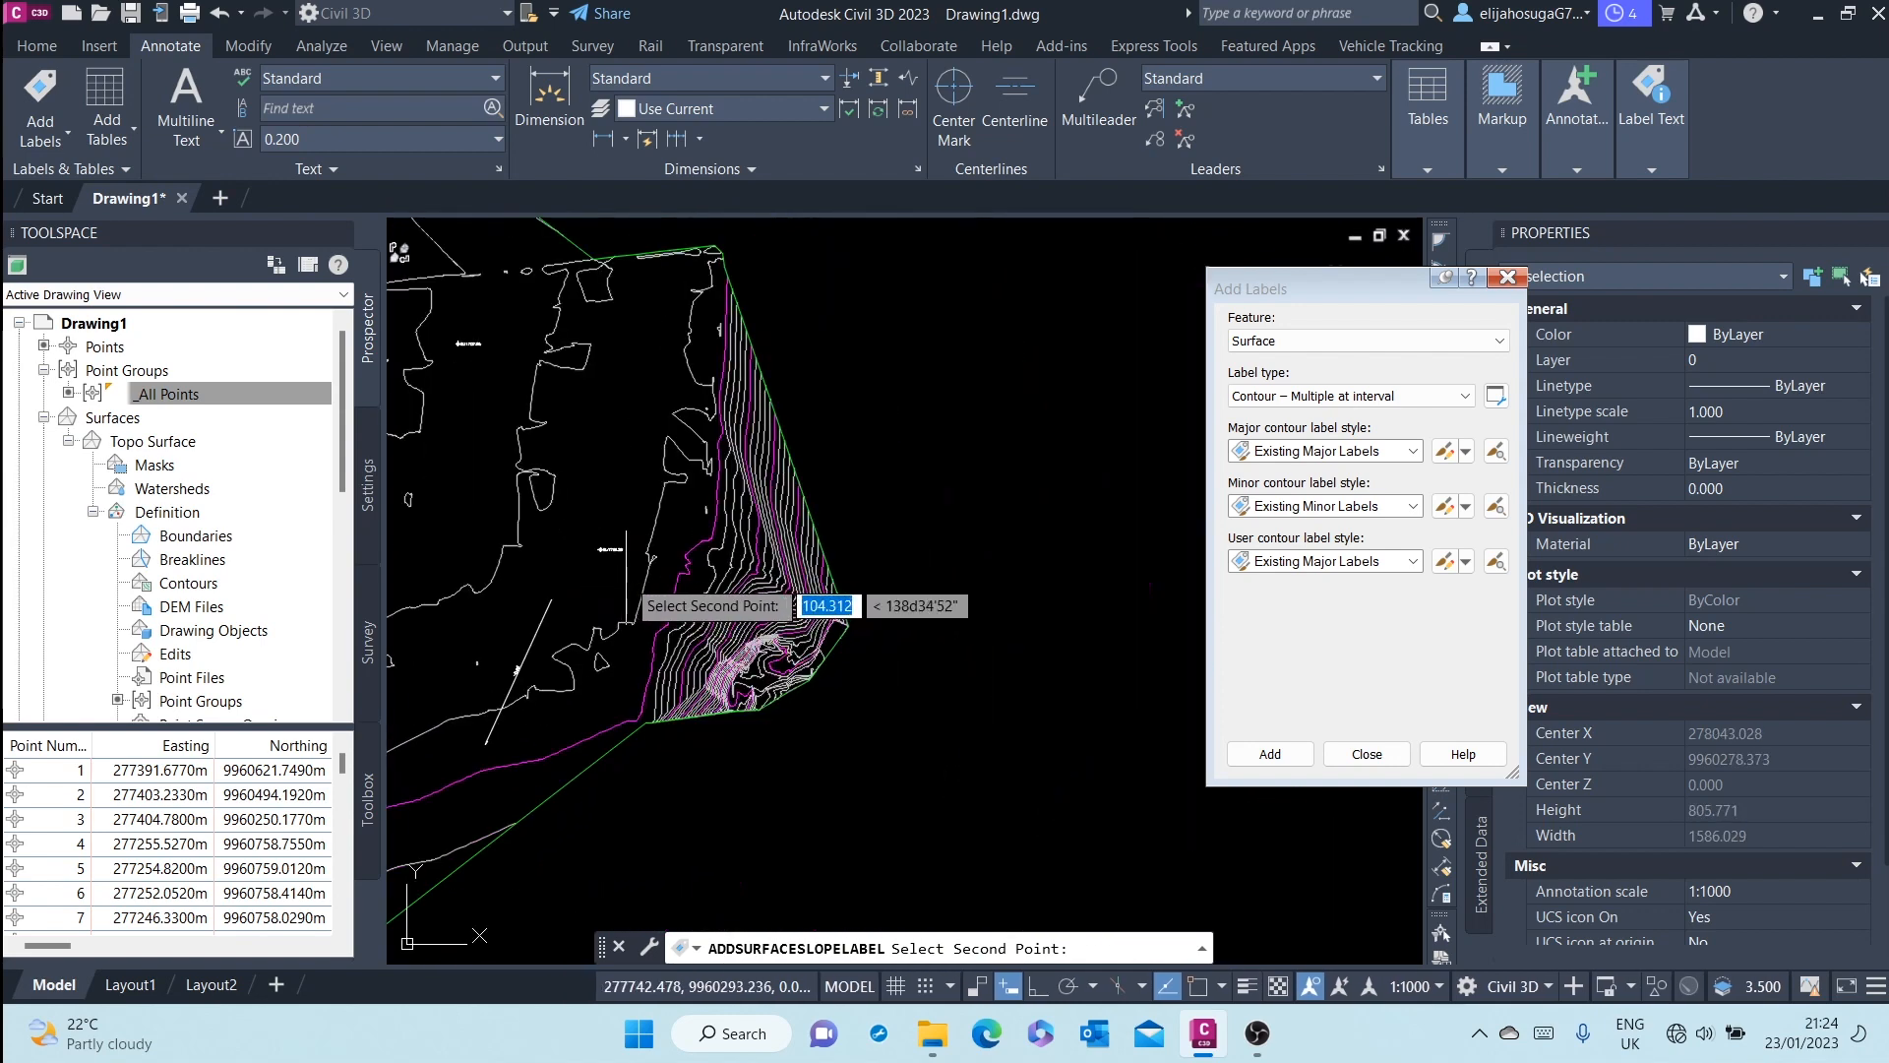
pyautogui.scroll(8, 630, 591)
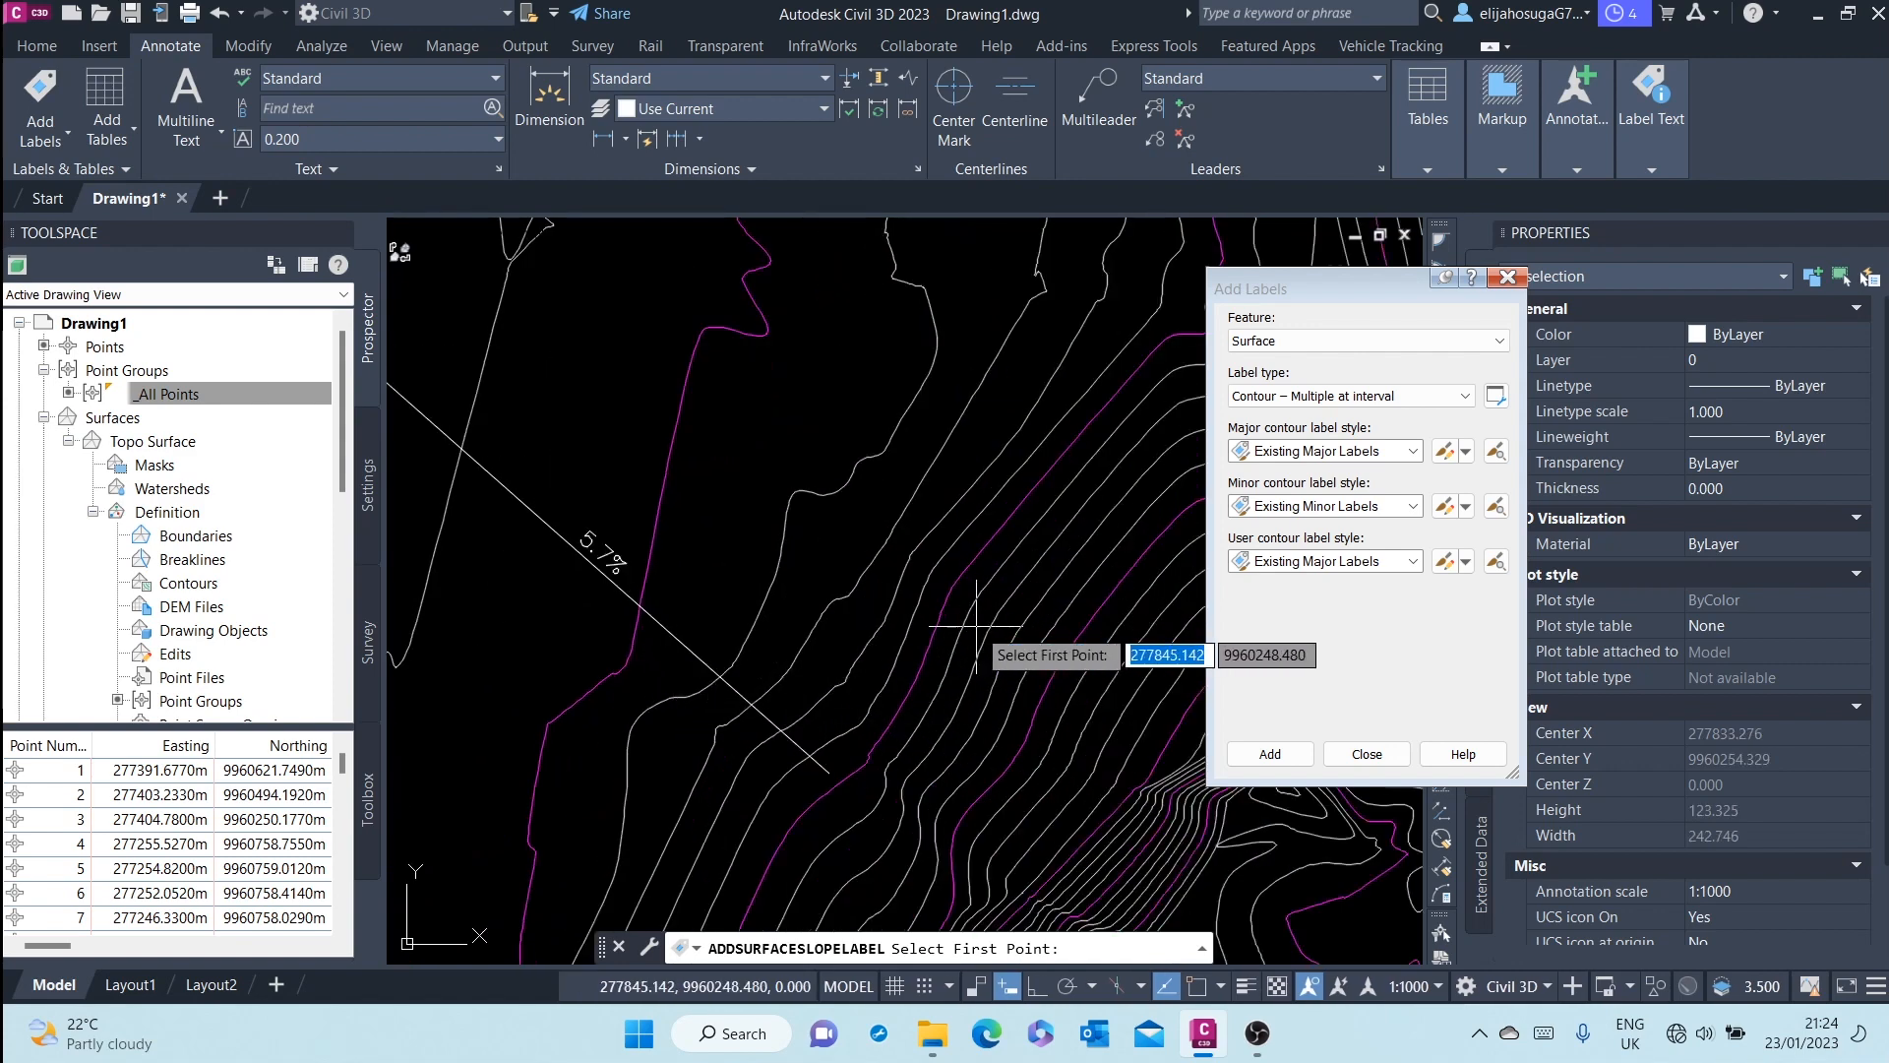
pyautogui.scroll(-2, 975, 627)
pyautogui.scroll(-6, 975, 627)
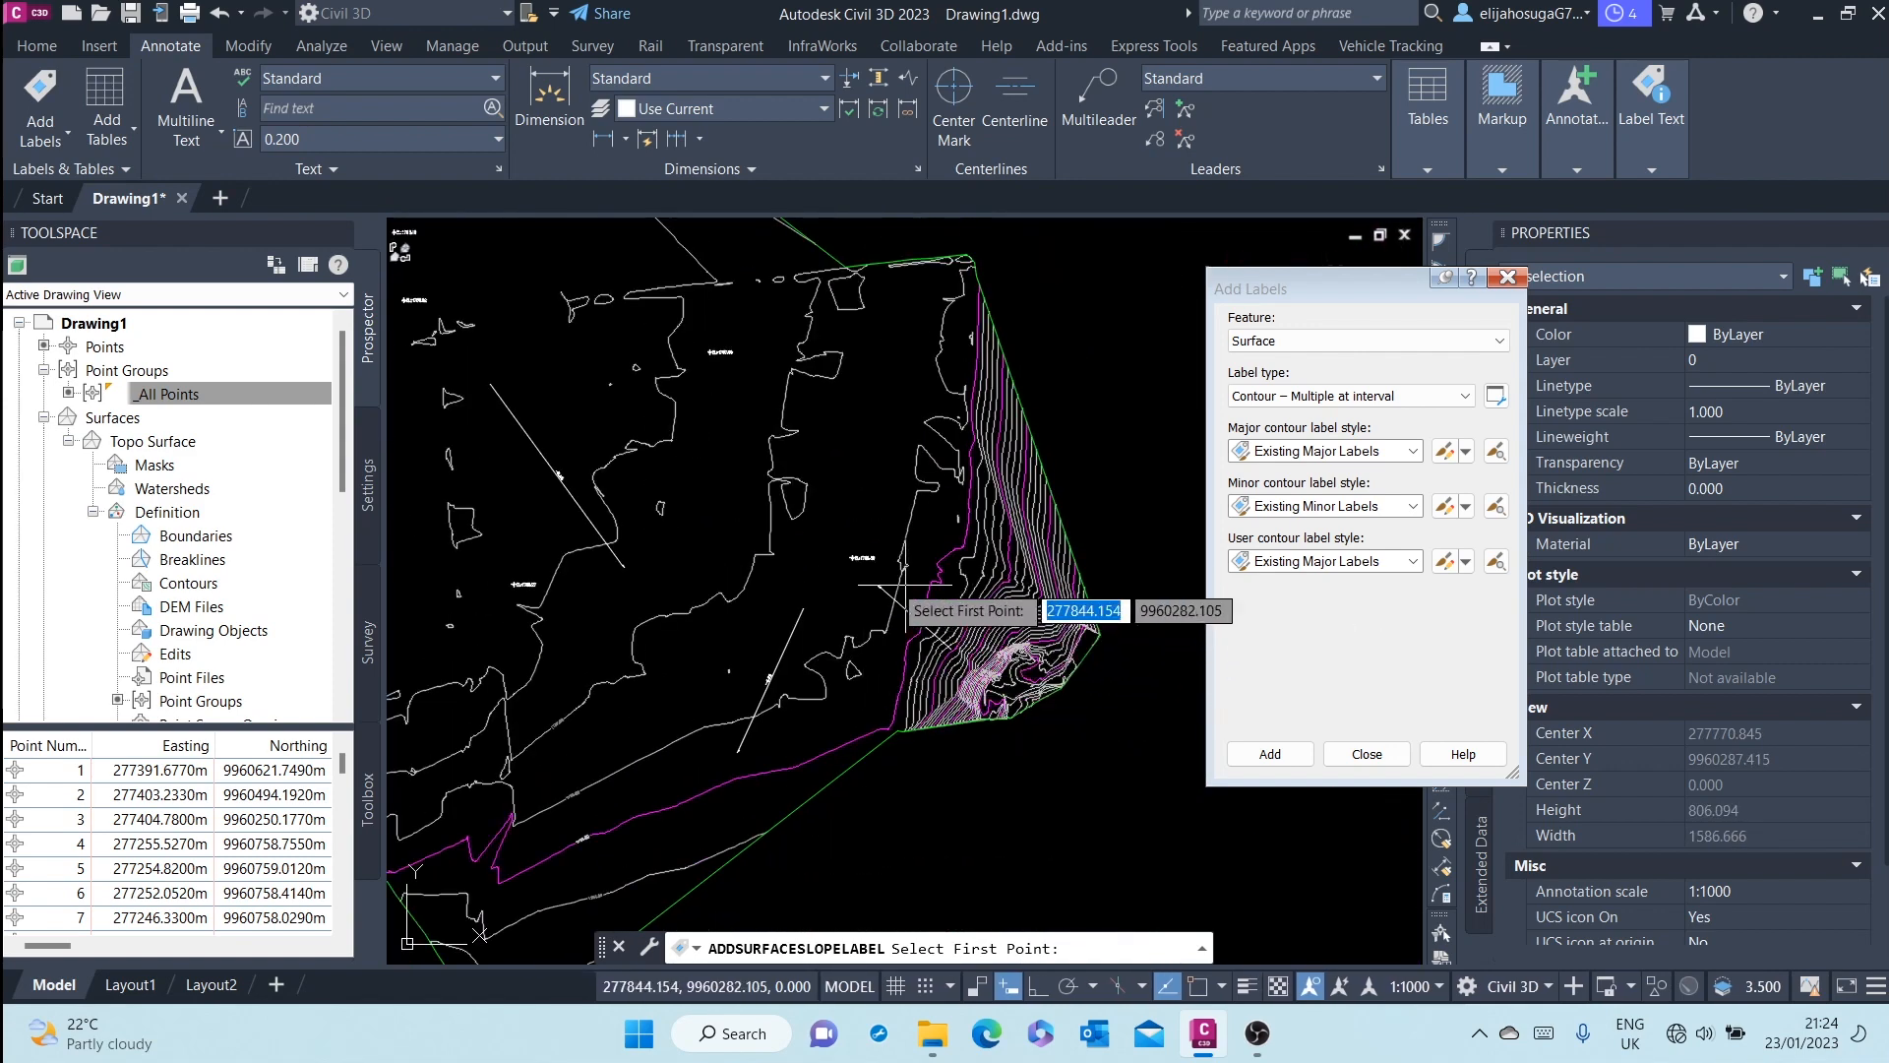
pyautogui.moveTo(807, 561); pyautogui.dragTo(822, 617, button='middle')
pyautogui.scroll(10, 908, 699)
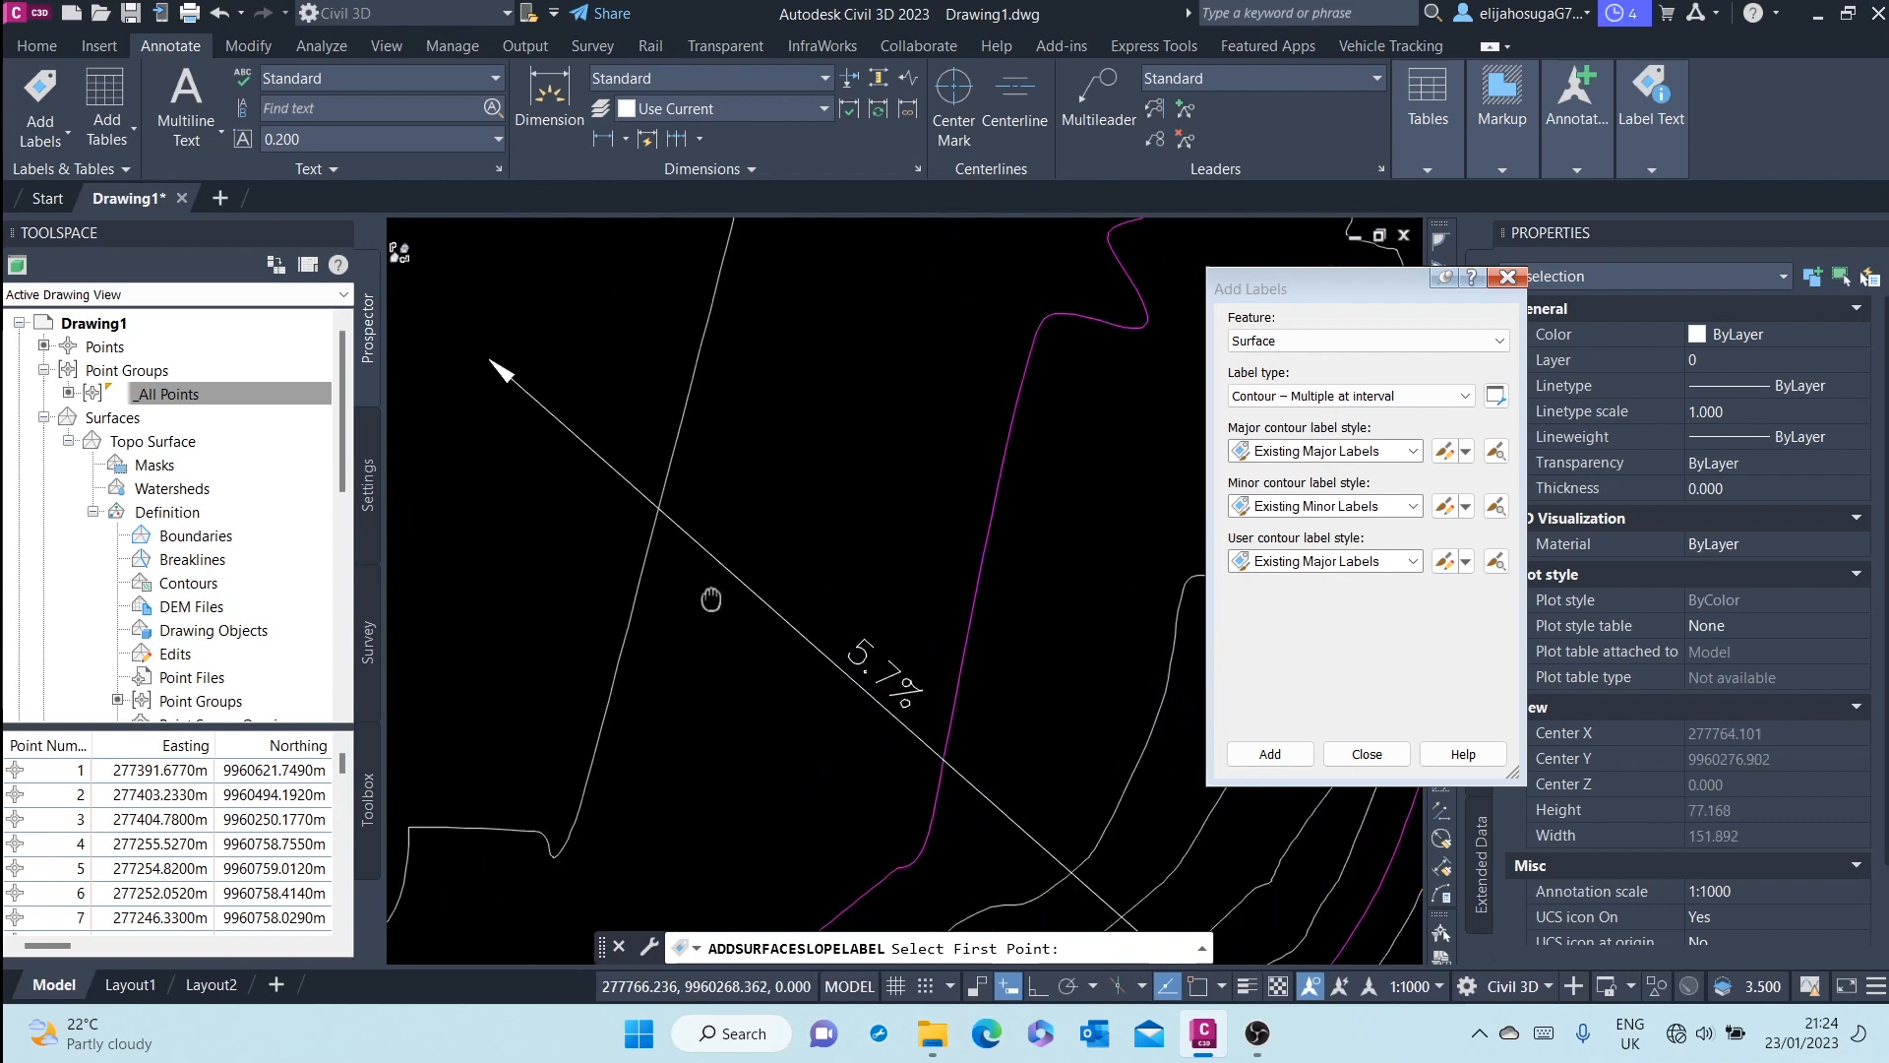
pyautogui.scroll(-2, 605, 521)
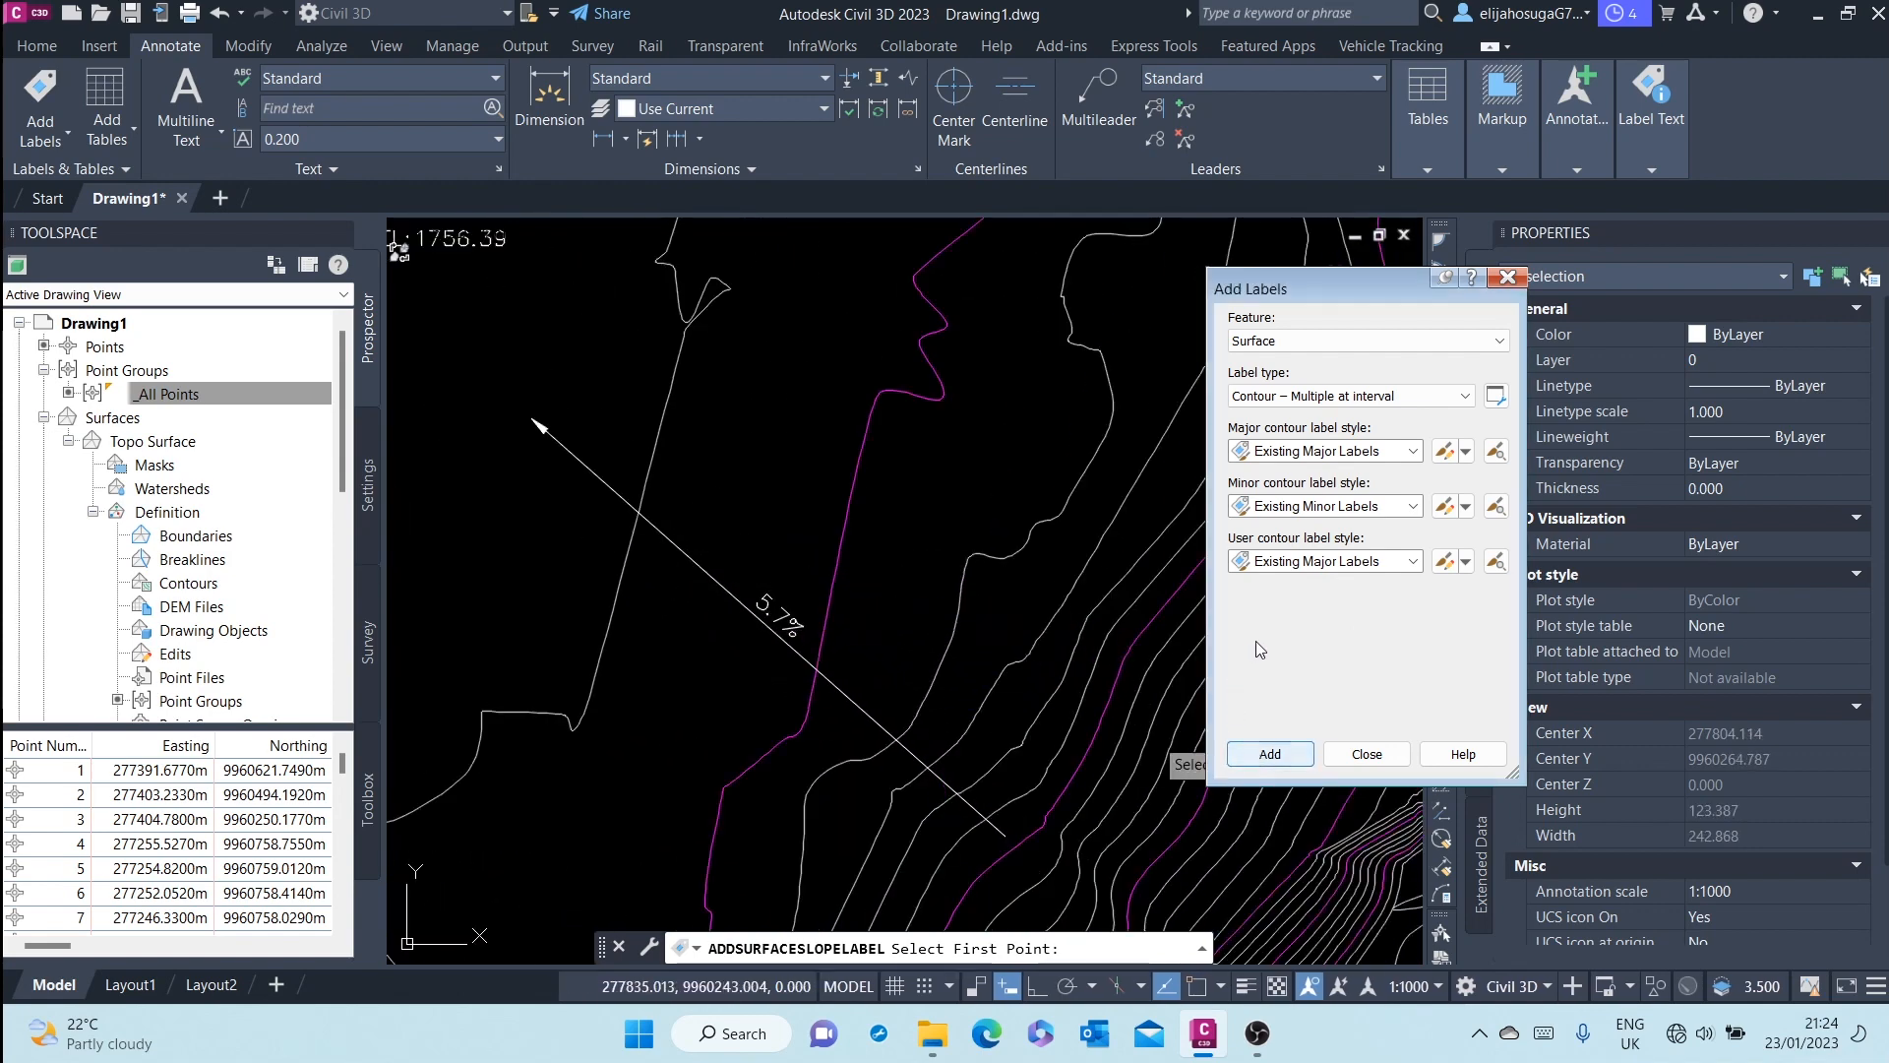
# - Label the contours crossed by a line running northwest from the eastern slope to beside the outermost major contour, at an interval of 50 along each contour
pyautogui.click(1270, 750)
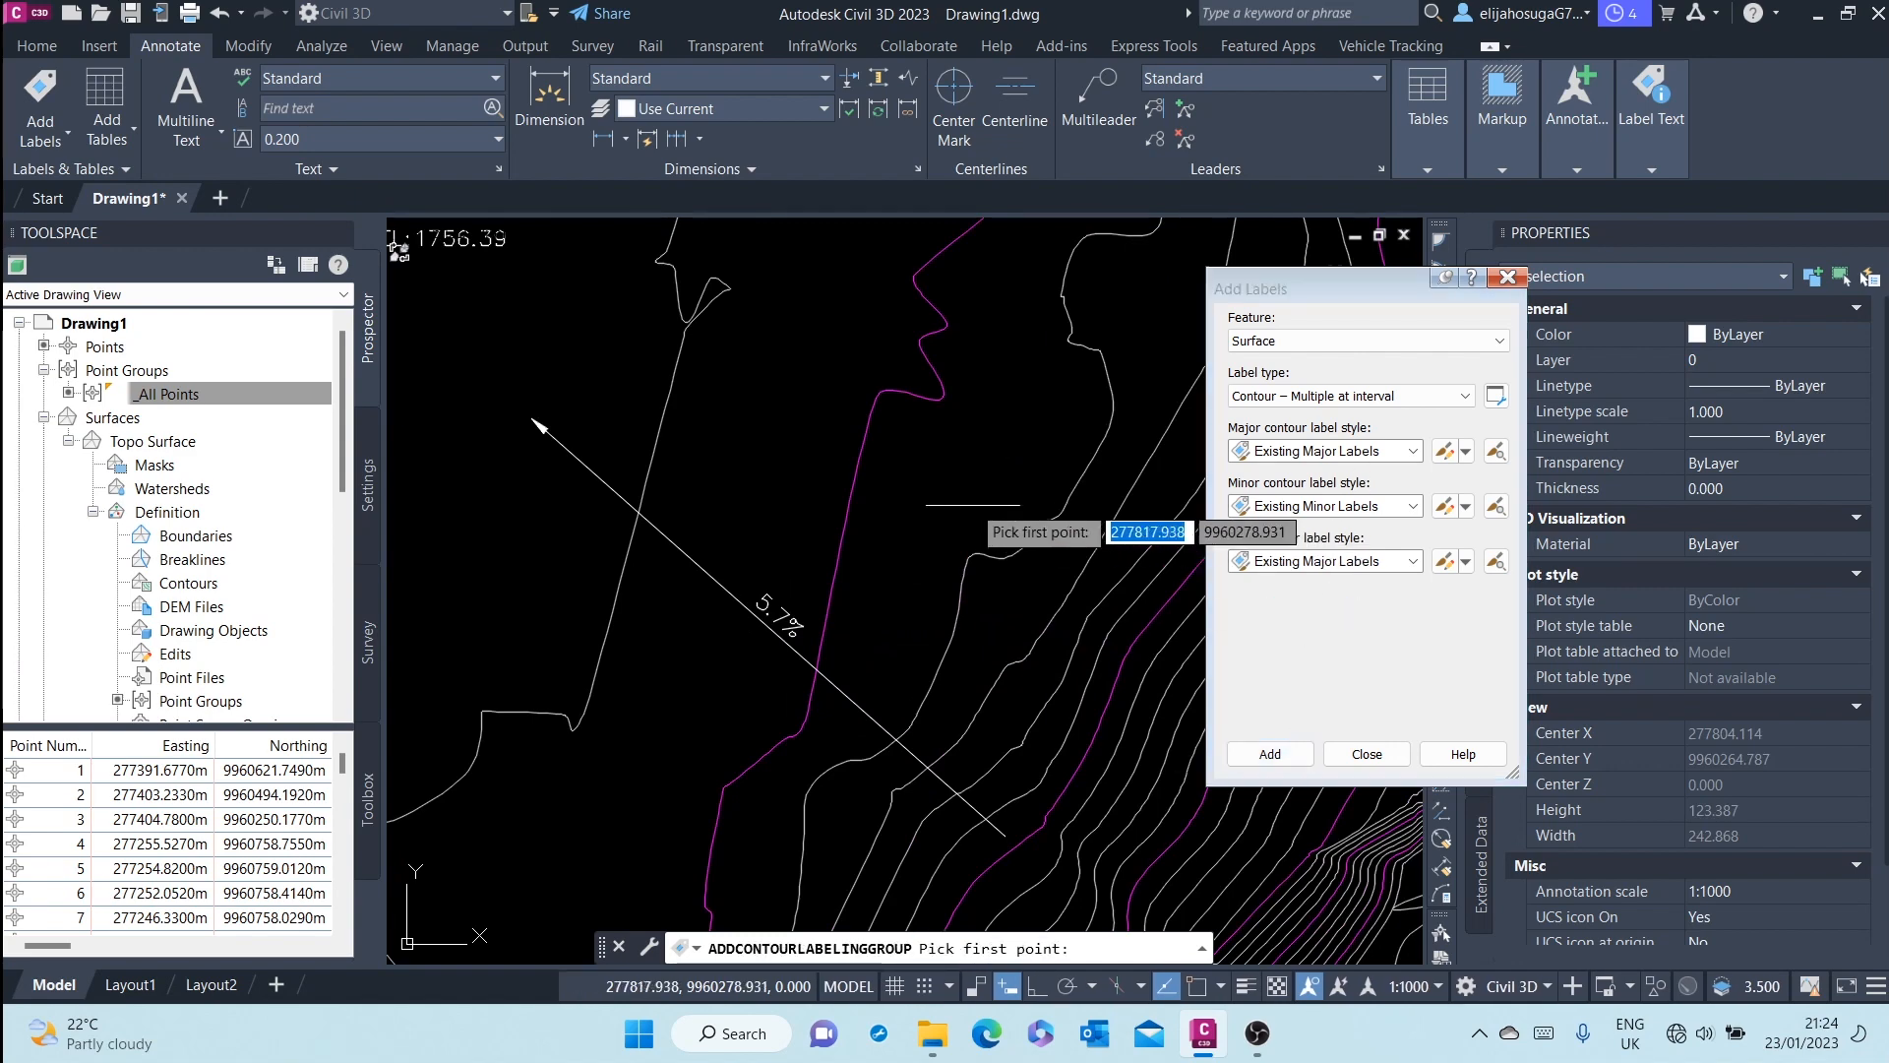
pyautogui.moveTo(984, 531); pyautogui.dragTo(753, 629, button='middle')
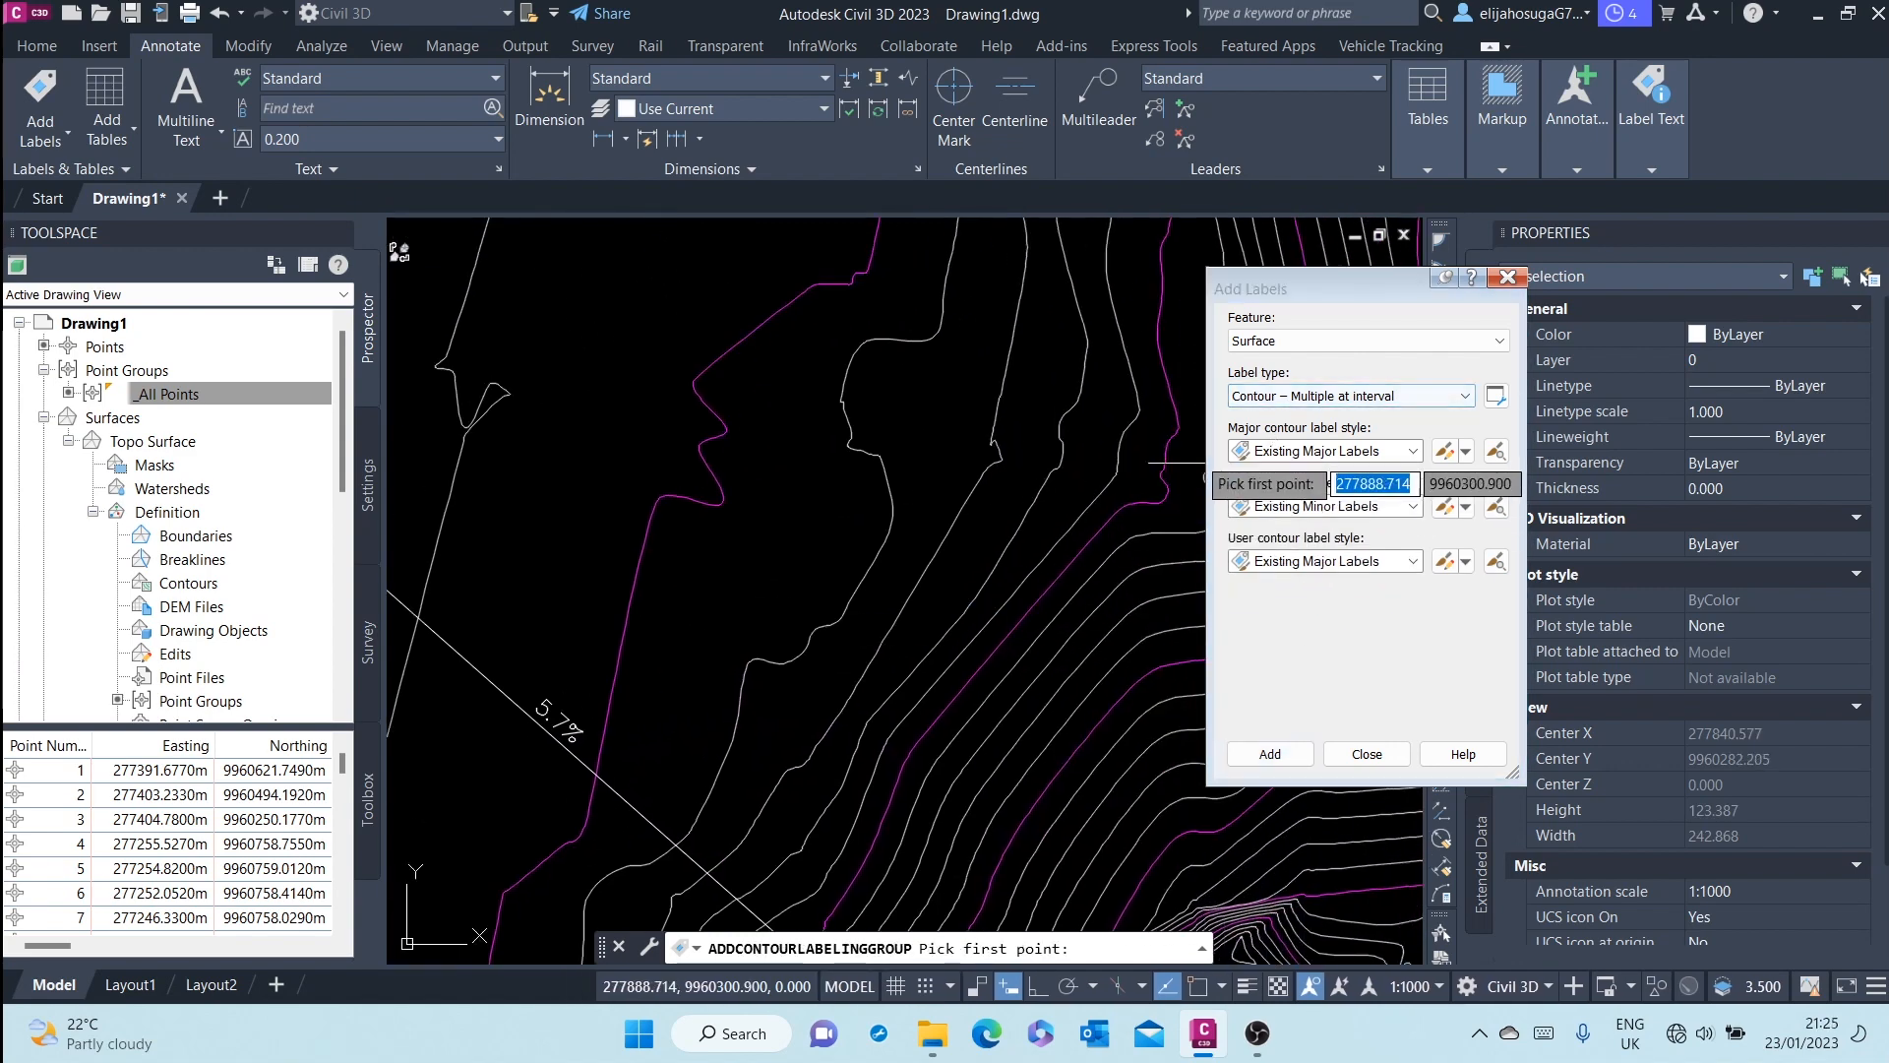
pyautogui.scroll(-5, 723, 612)
pyautogui.scroll(3, 760, 708)
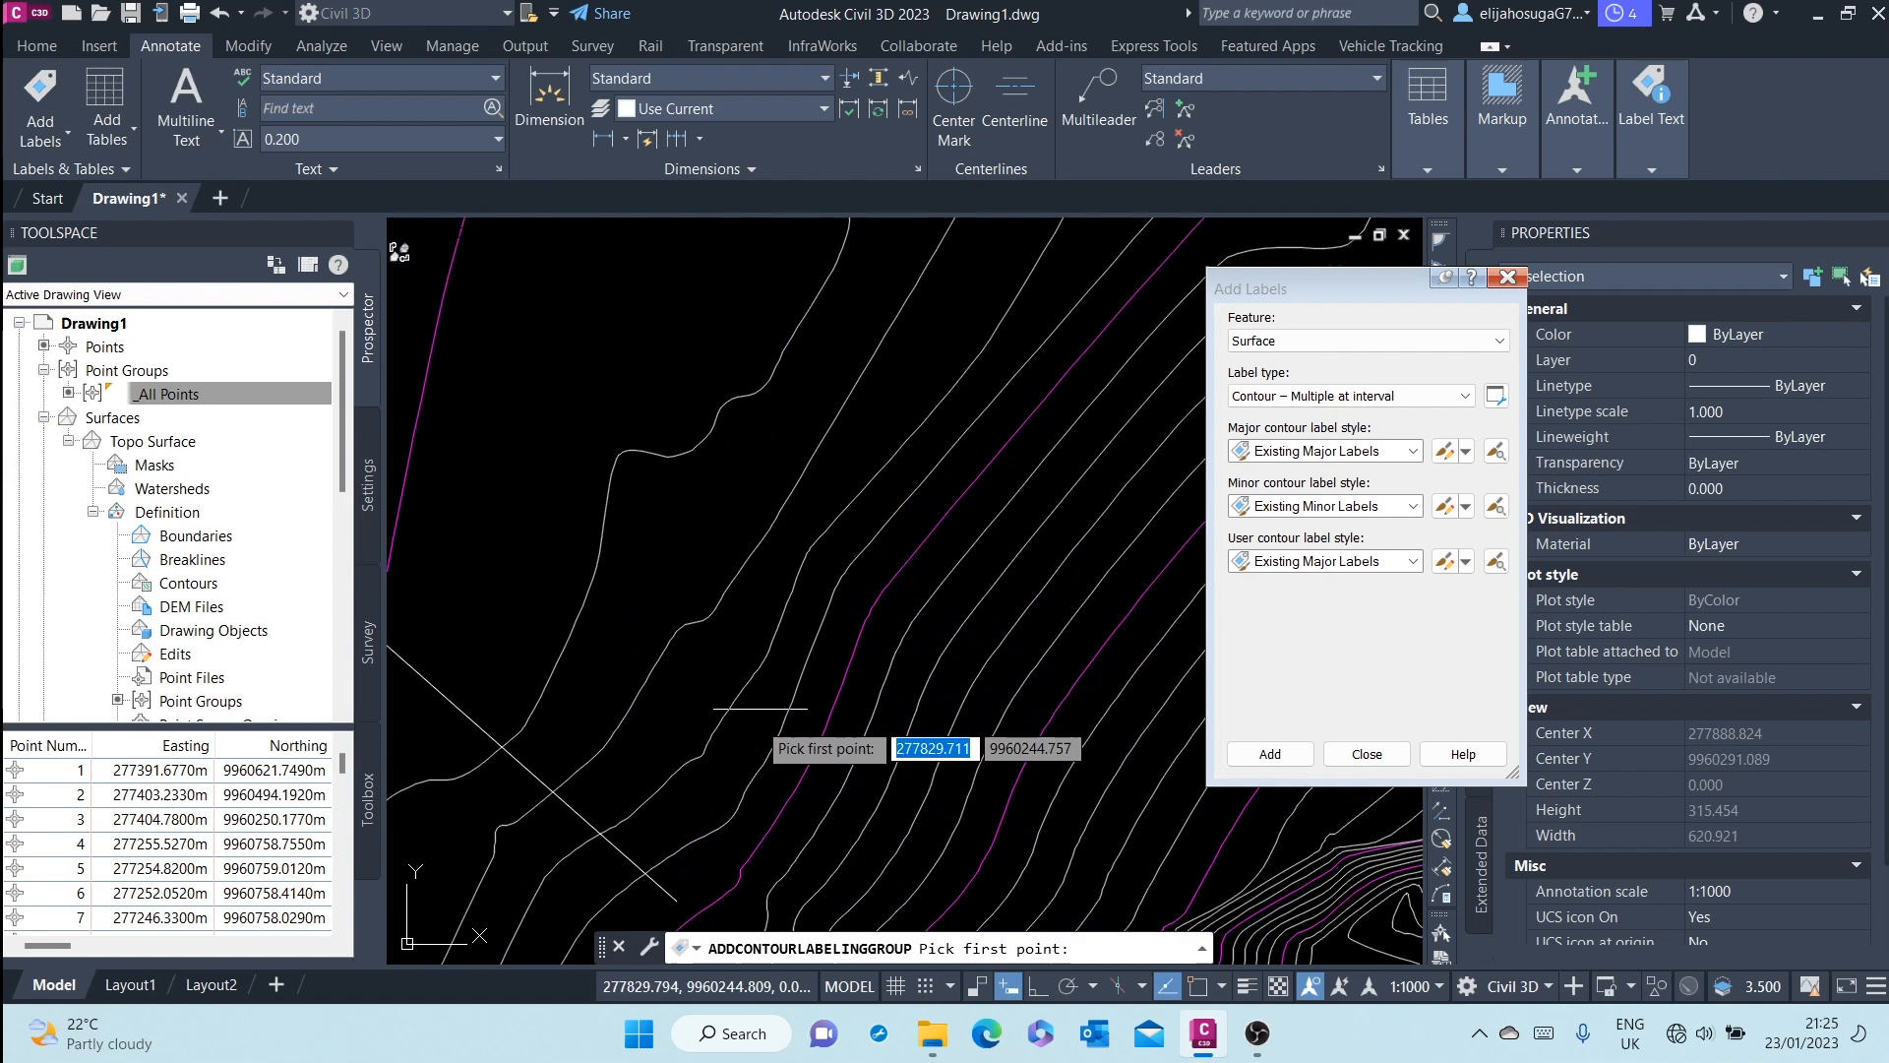
pyautogui.click(805, 740)
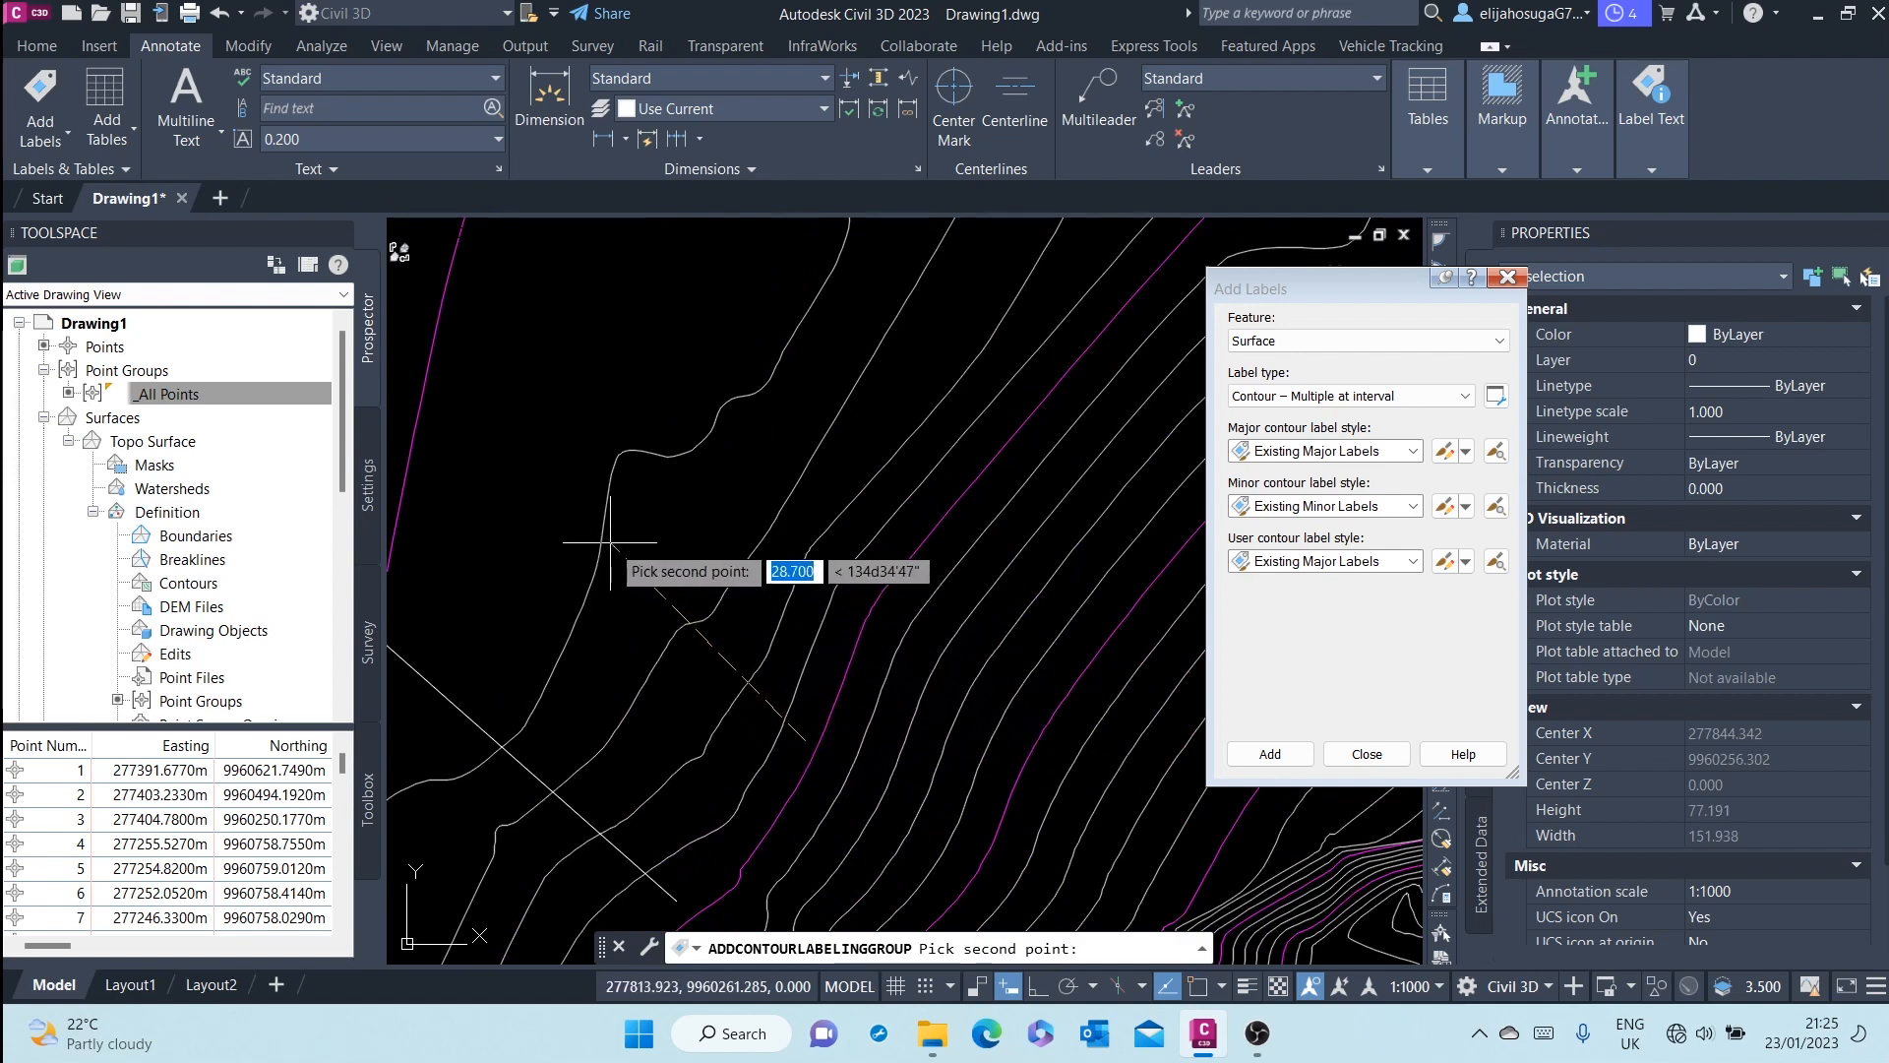
pyautogui.scroll(3, 512, 406)
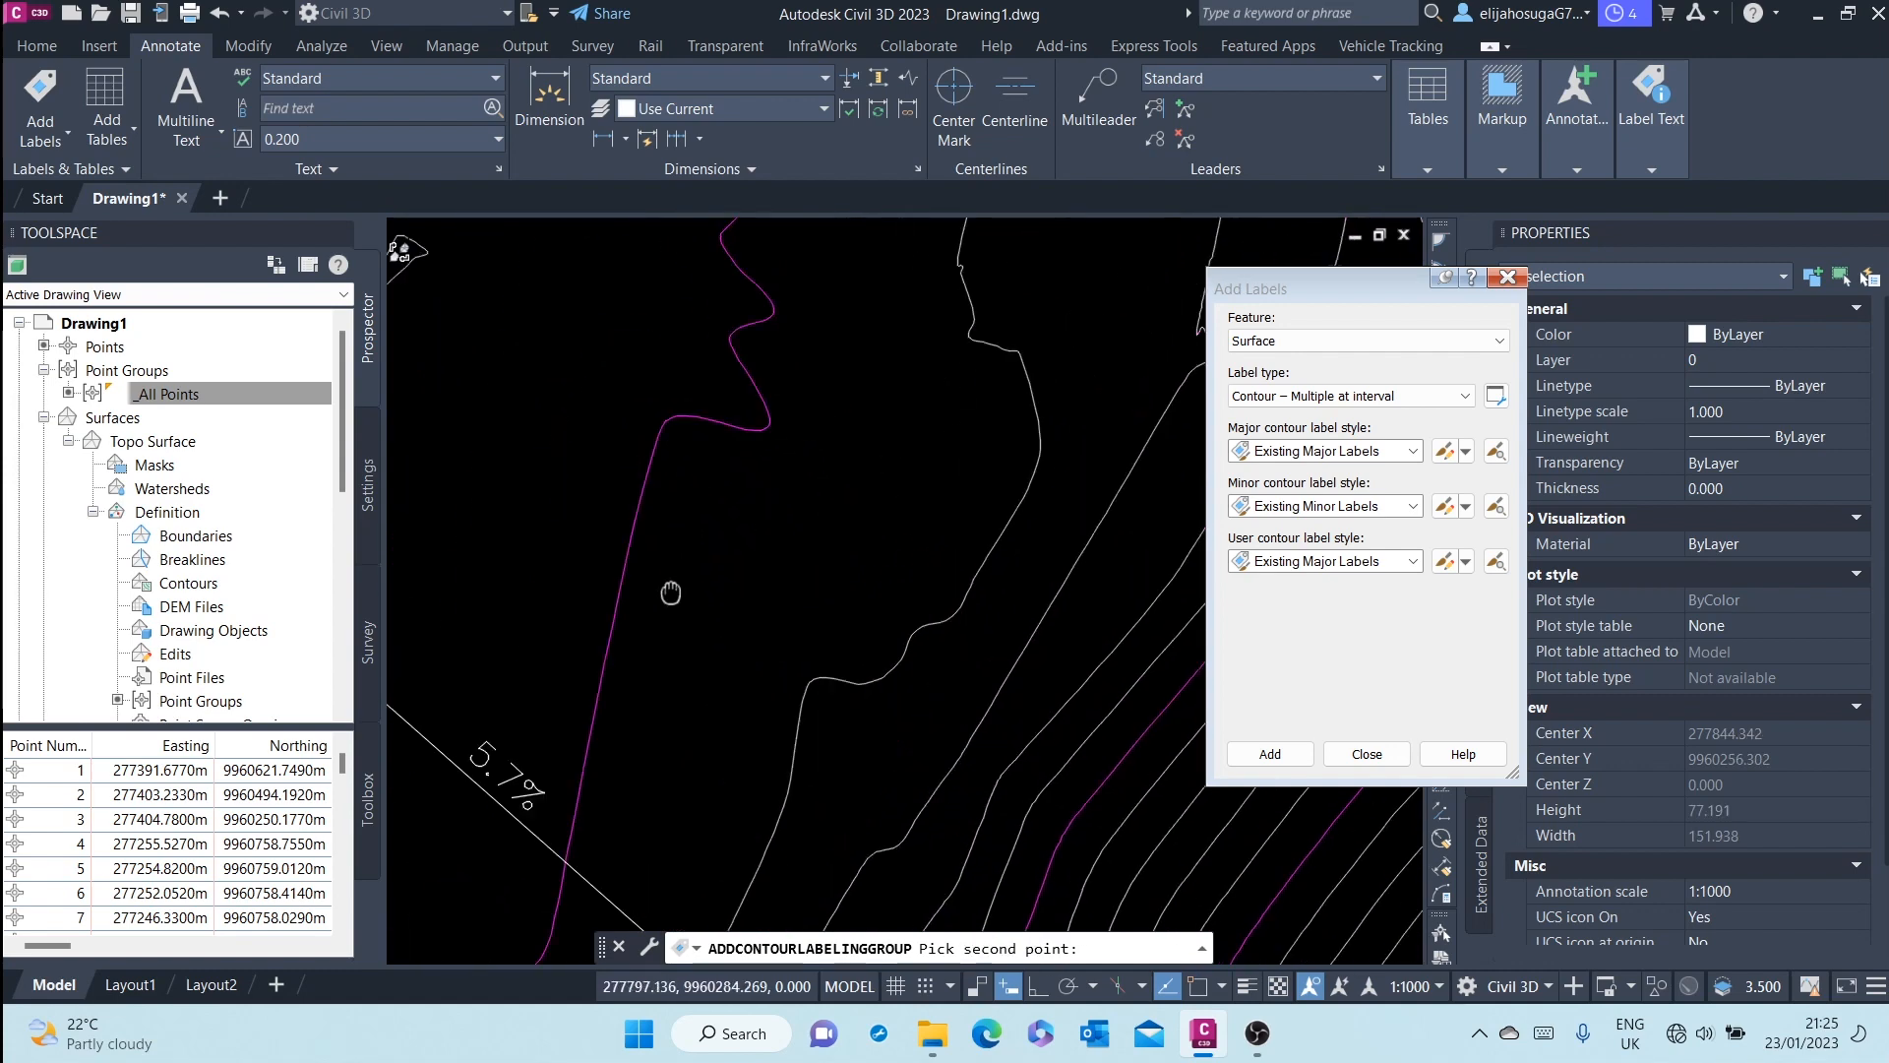
pyautogui.click(635, 569)
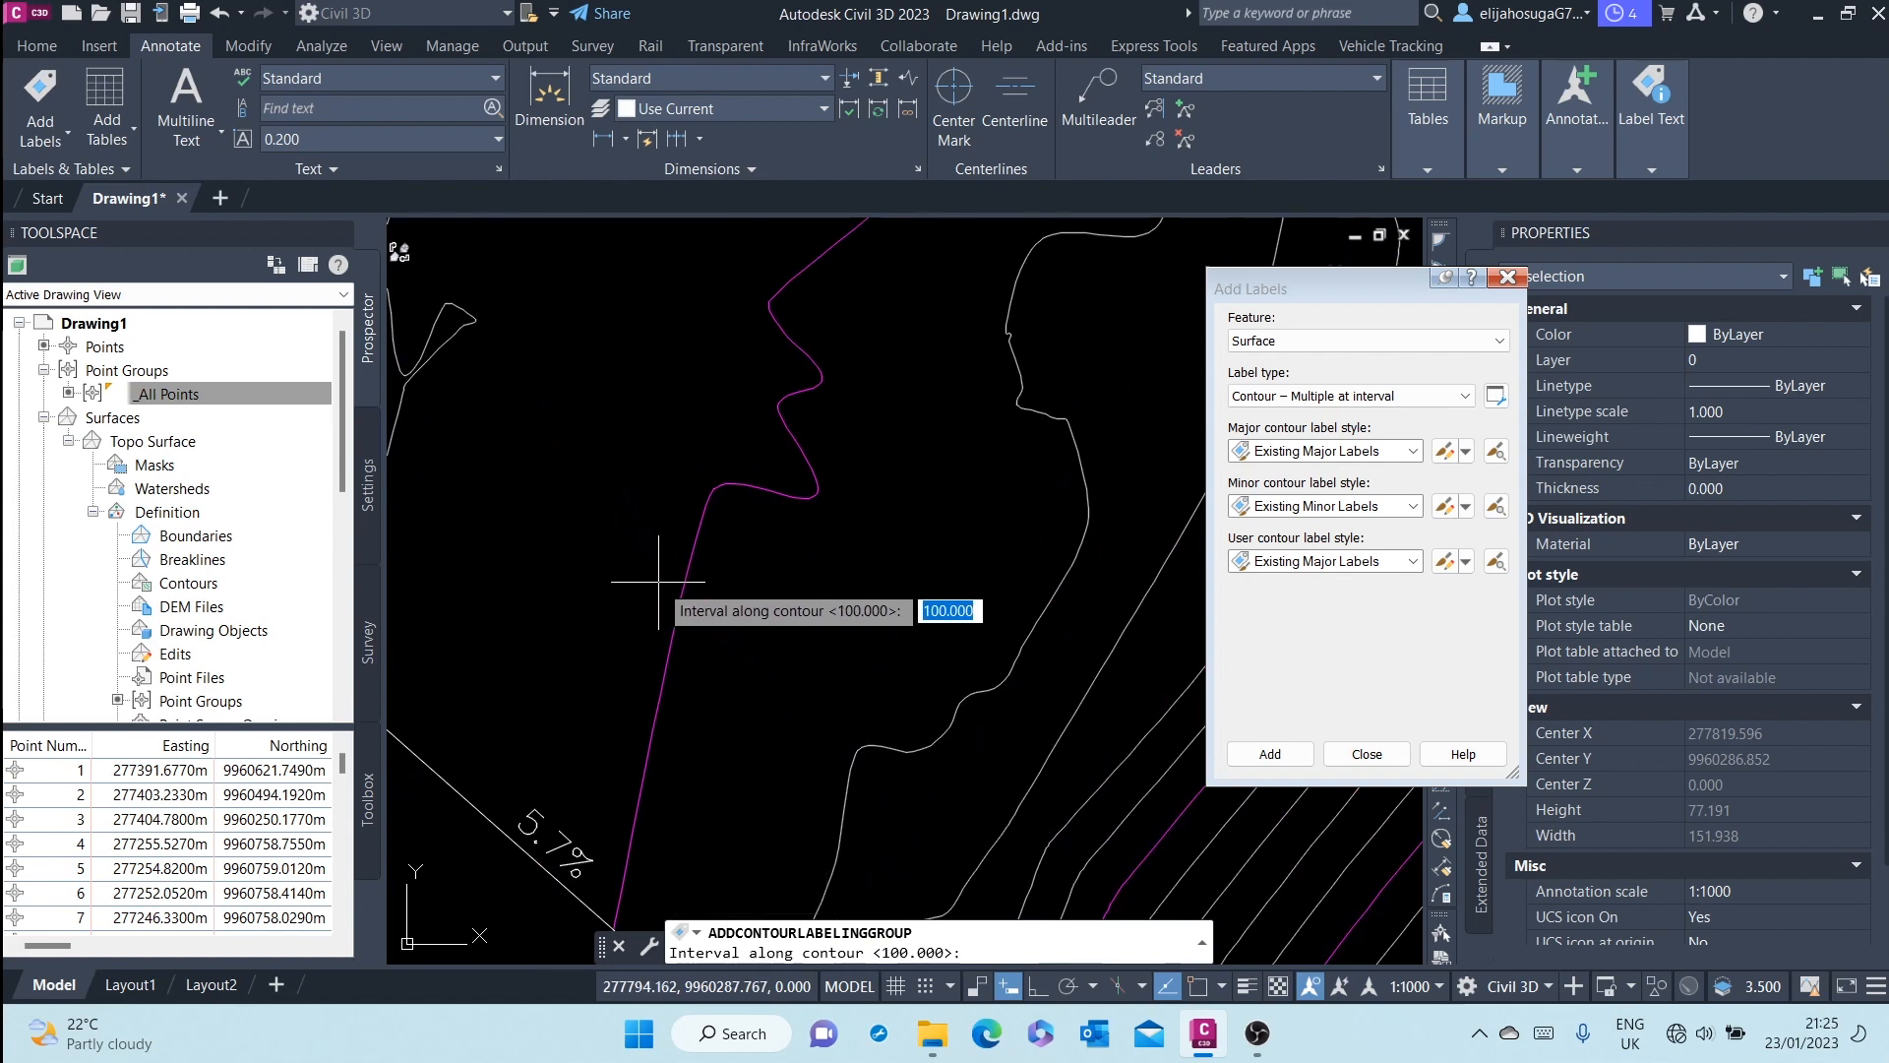
pyautogui.scroll(-6, 658, 582)
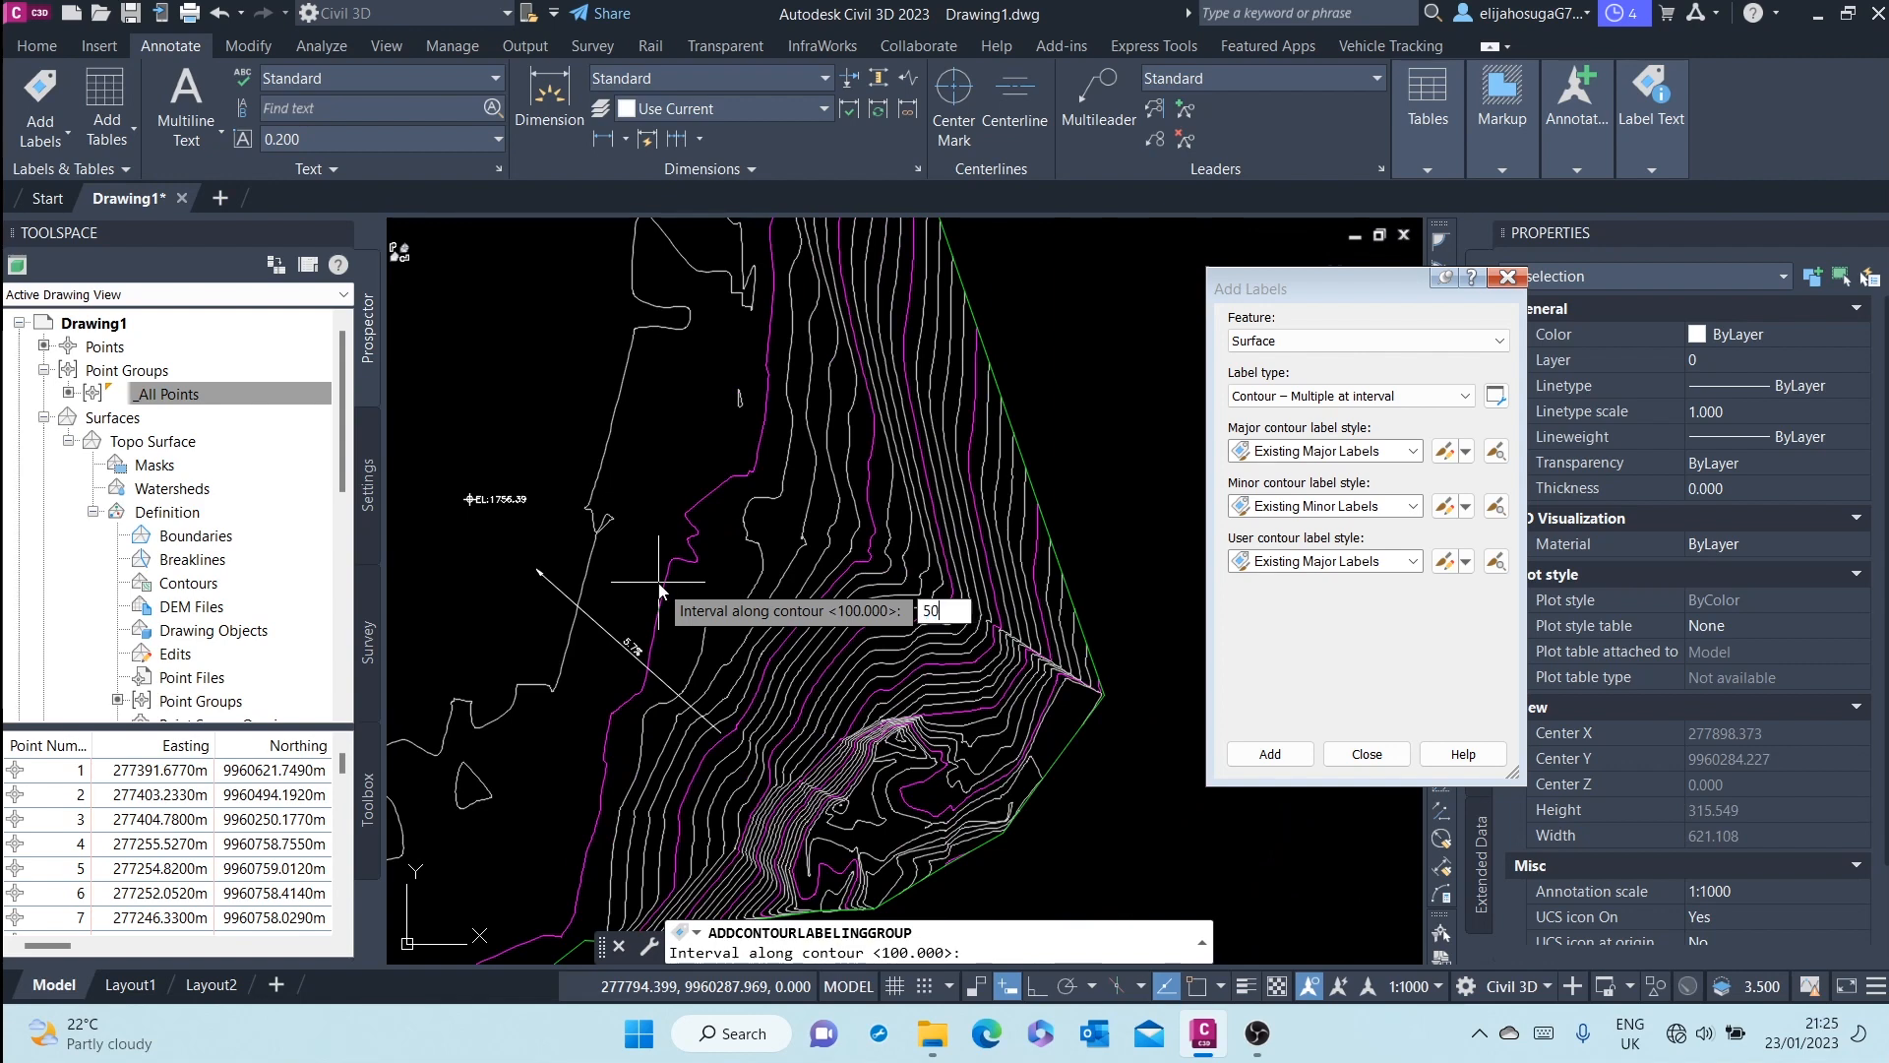
pyautogui.press('Return')
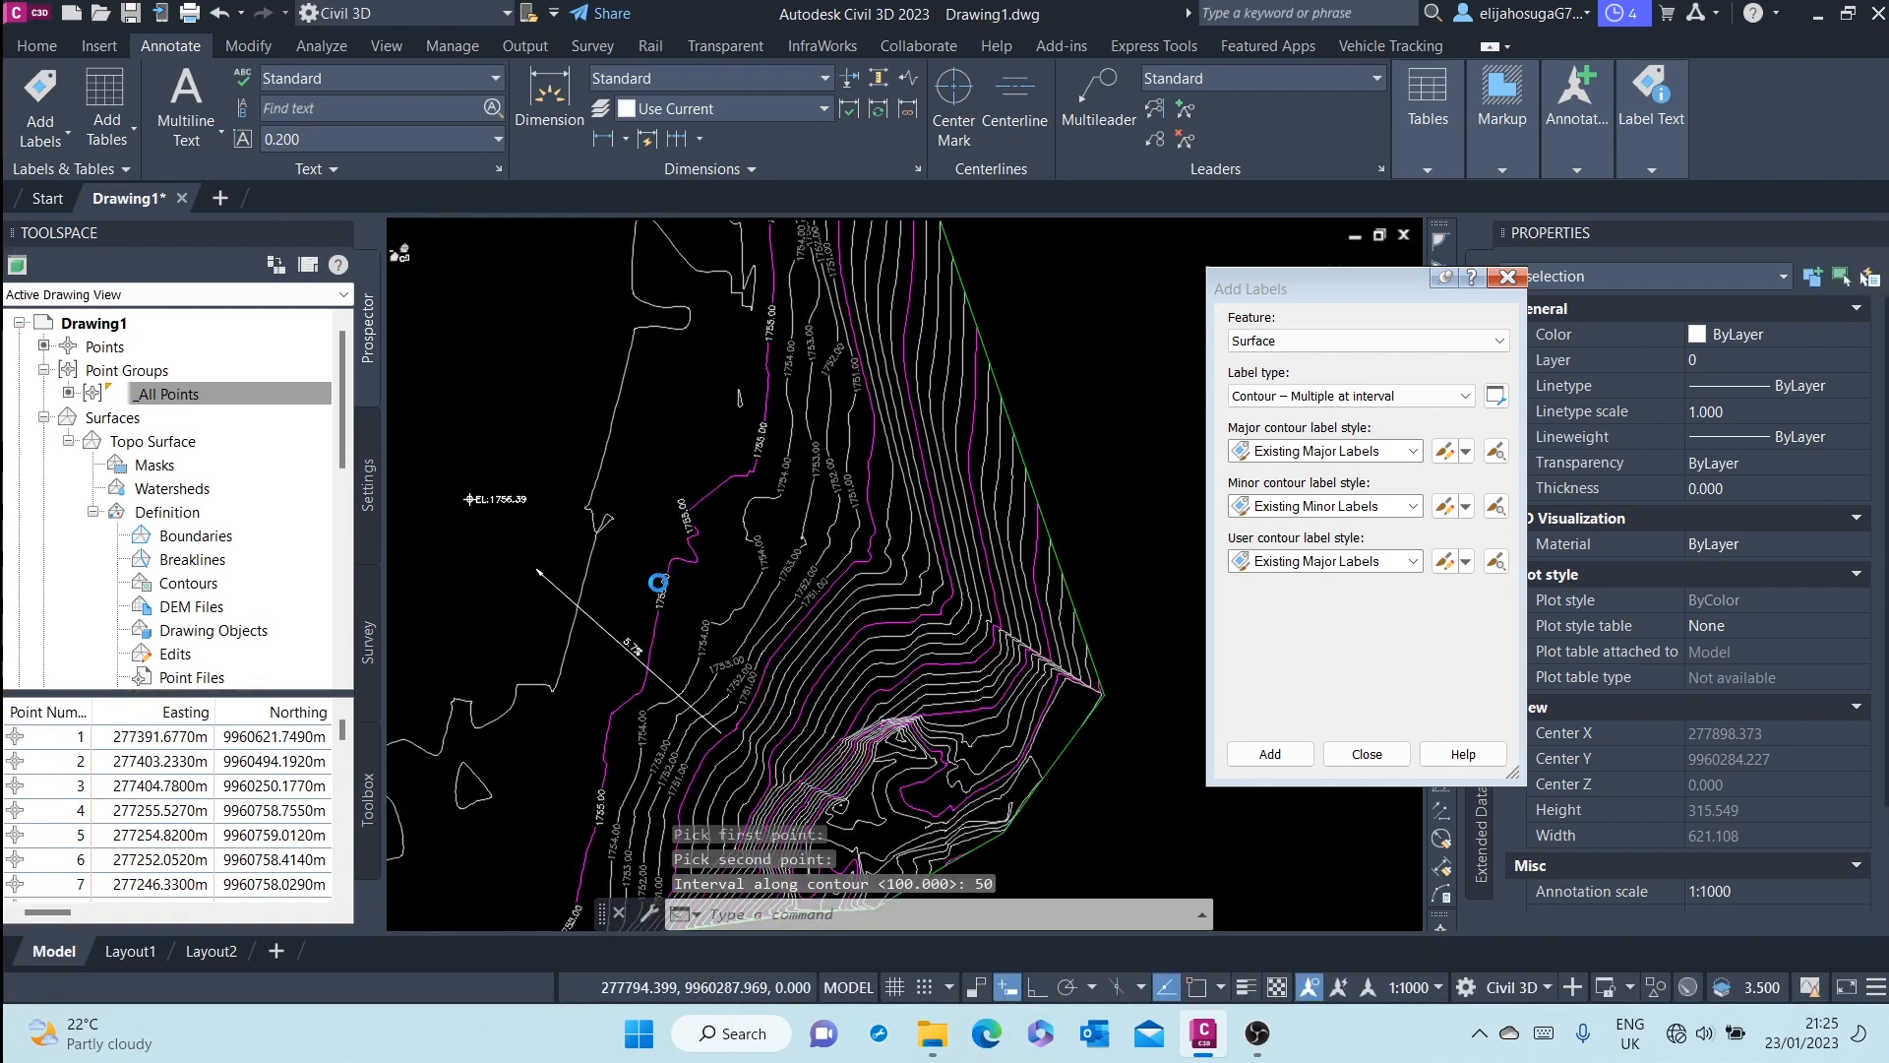
# - Examine the interval contour labels along the eastern slope and then the annotated surface as a whole
pyautogui.scroll(4, 748, 535)
pyautogui.scroll(-3, 748, 535)
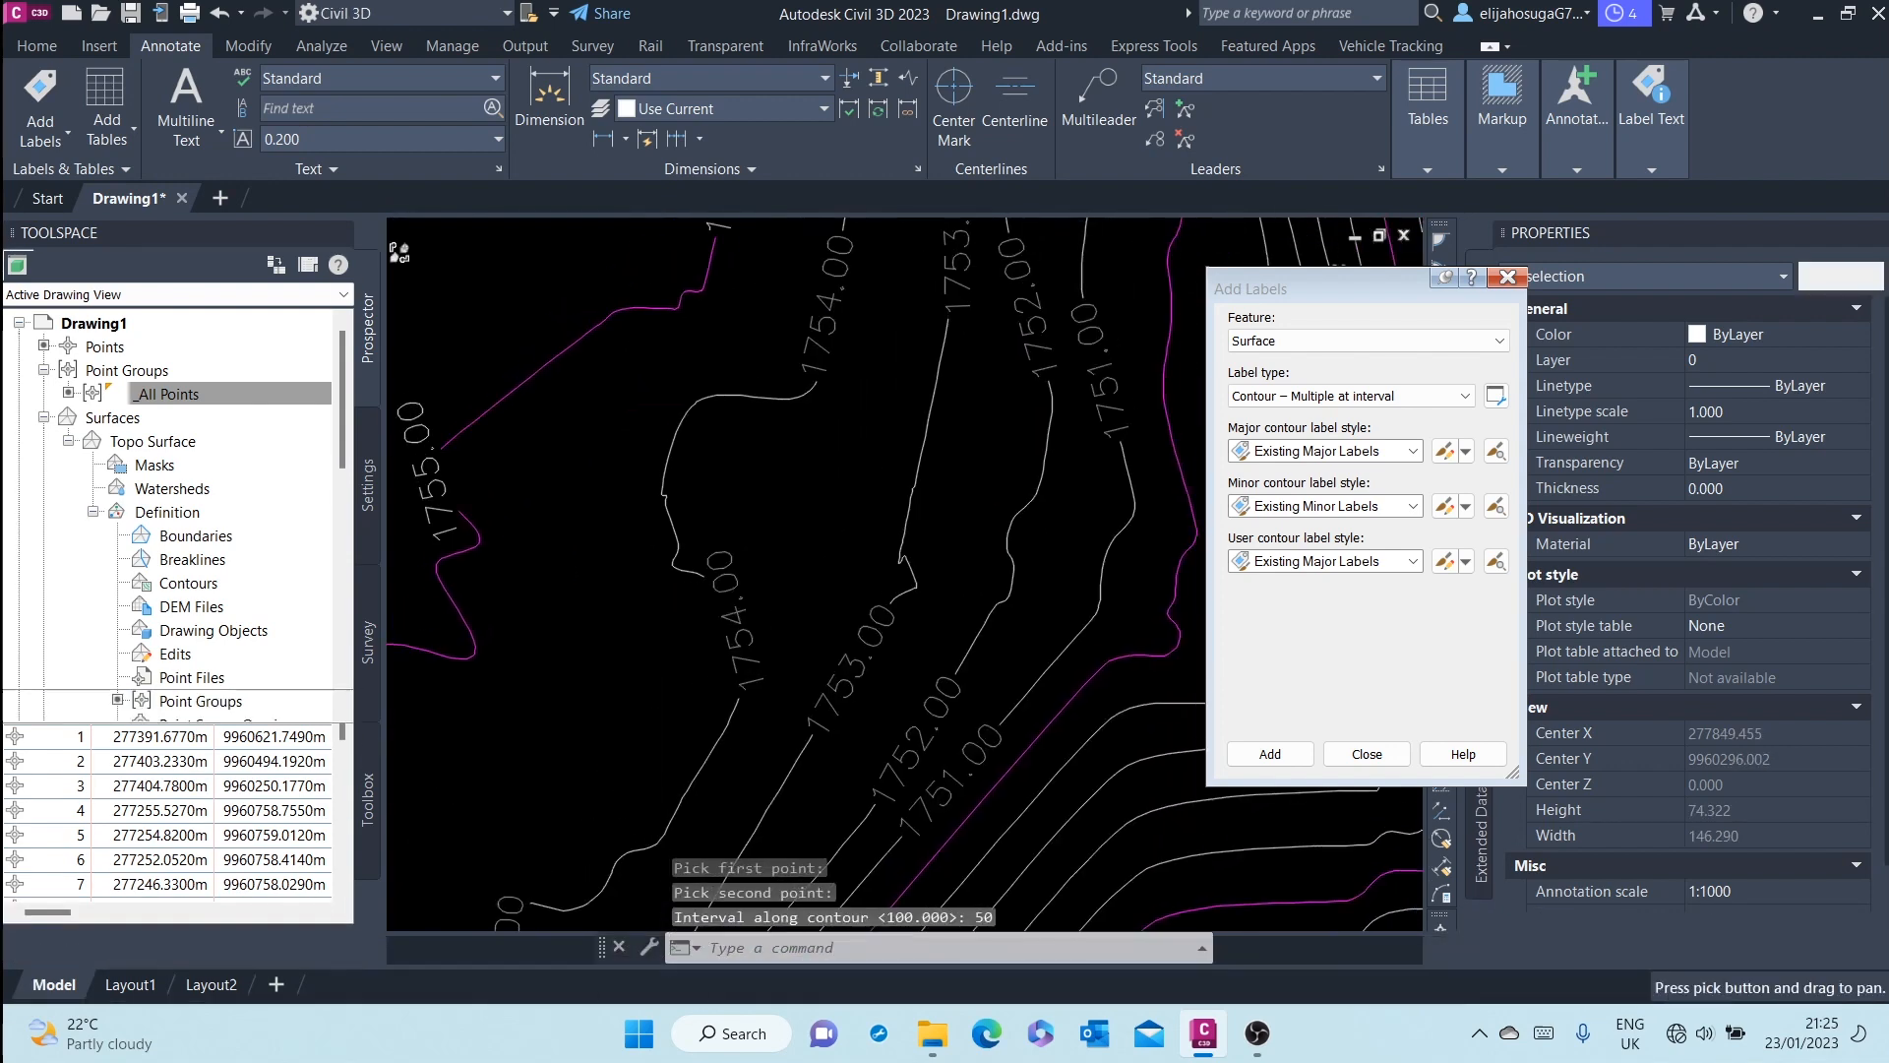
pyautogui.scroll(4, 717, 598)
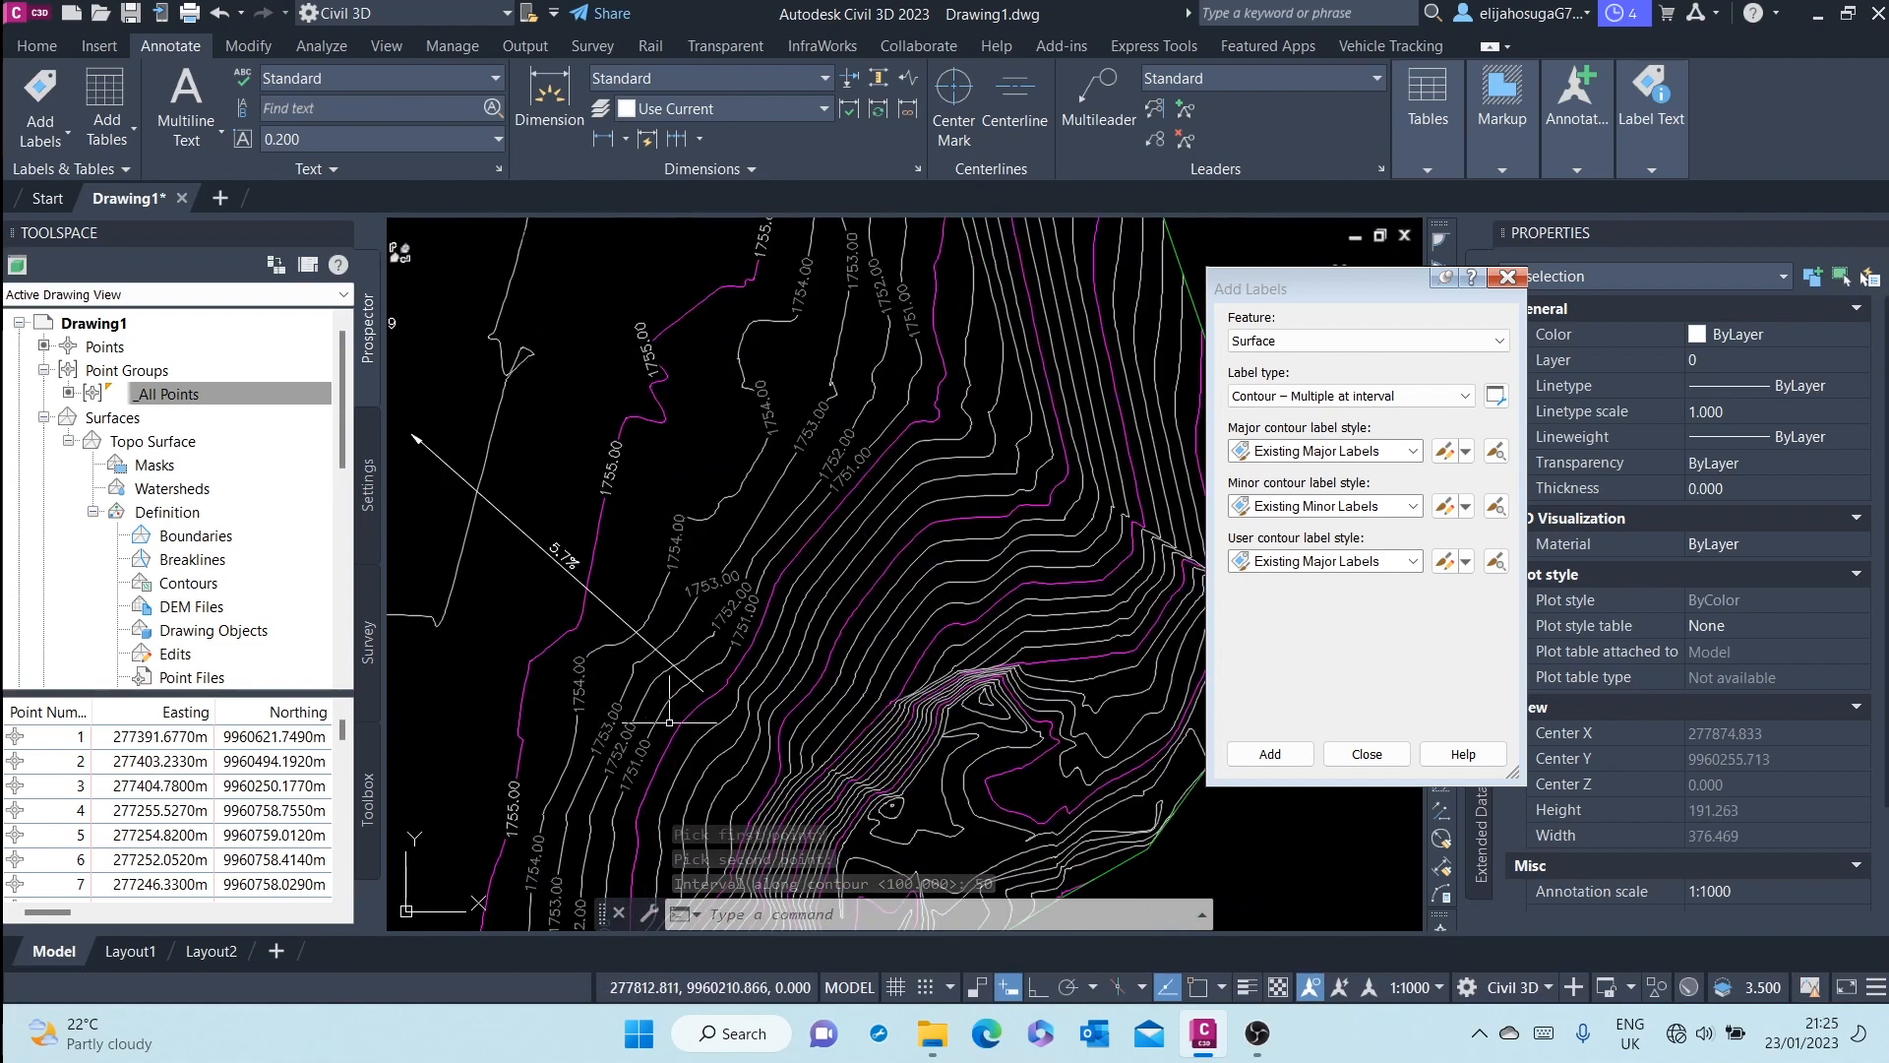
pyautogui.scroll(-4, 788, 683)
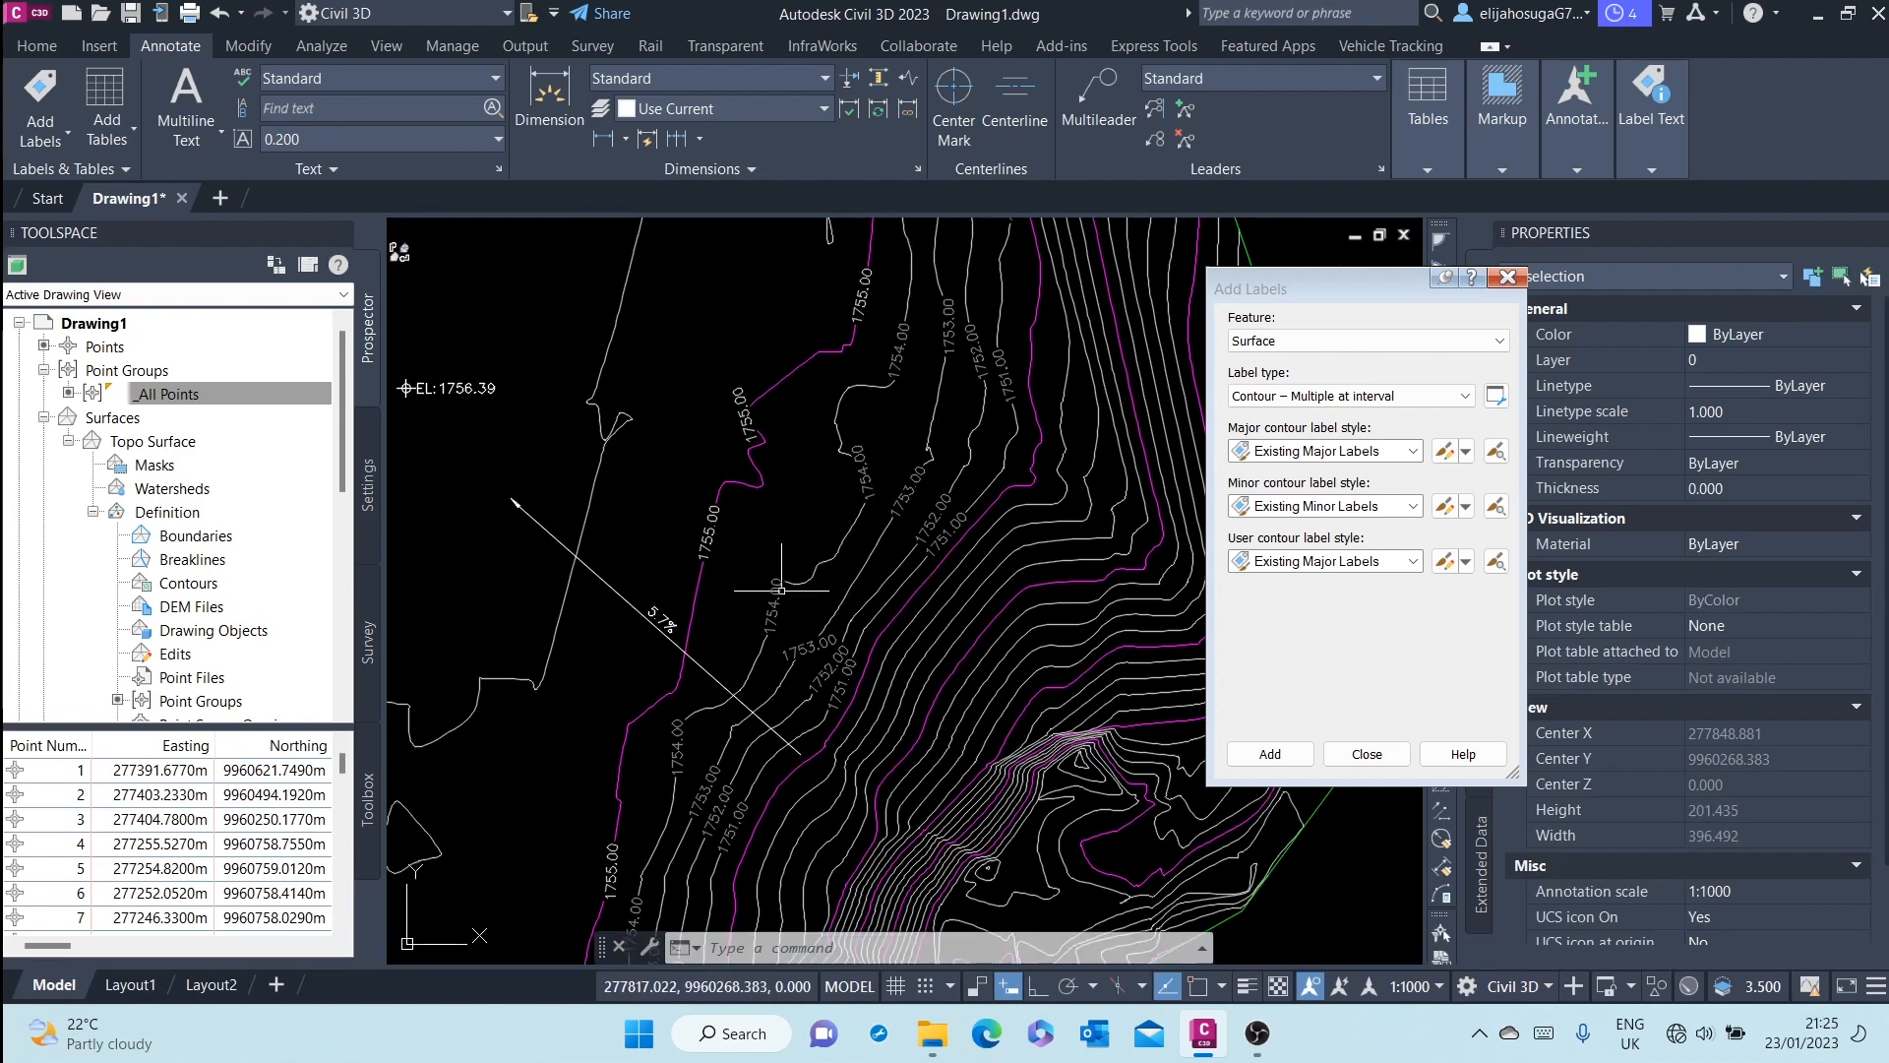
pyautogui.moveTo(882, 222); pyautogui.dragTo(805, 489, button='middle')
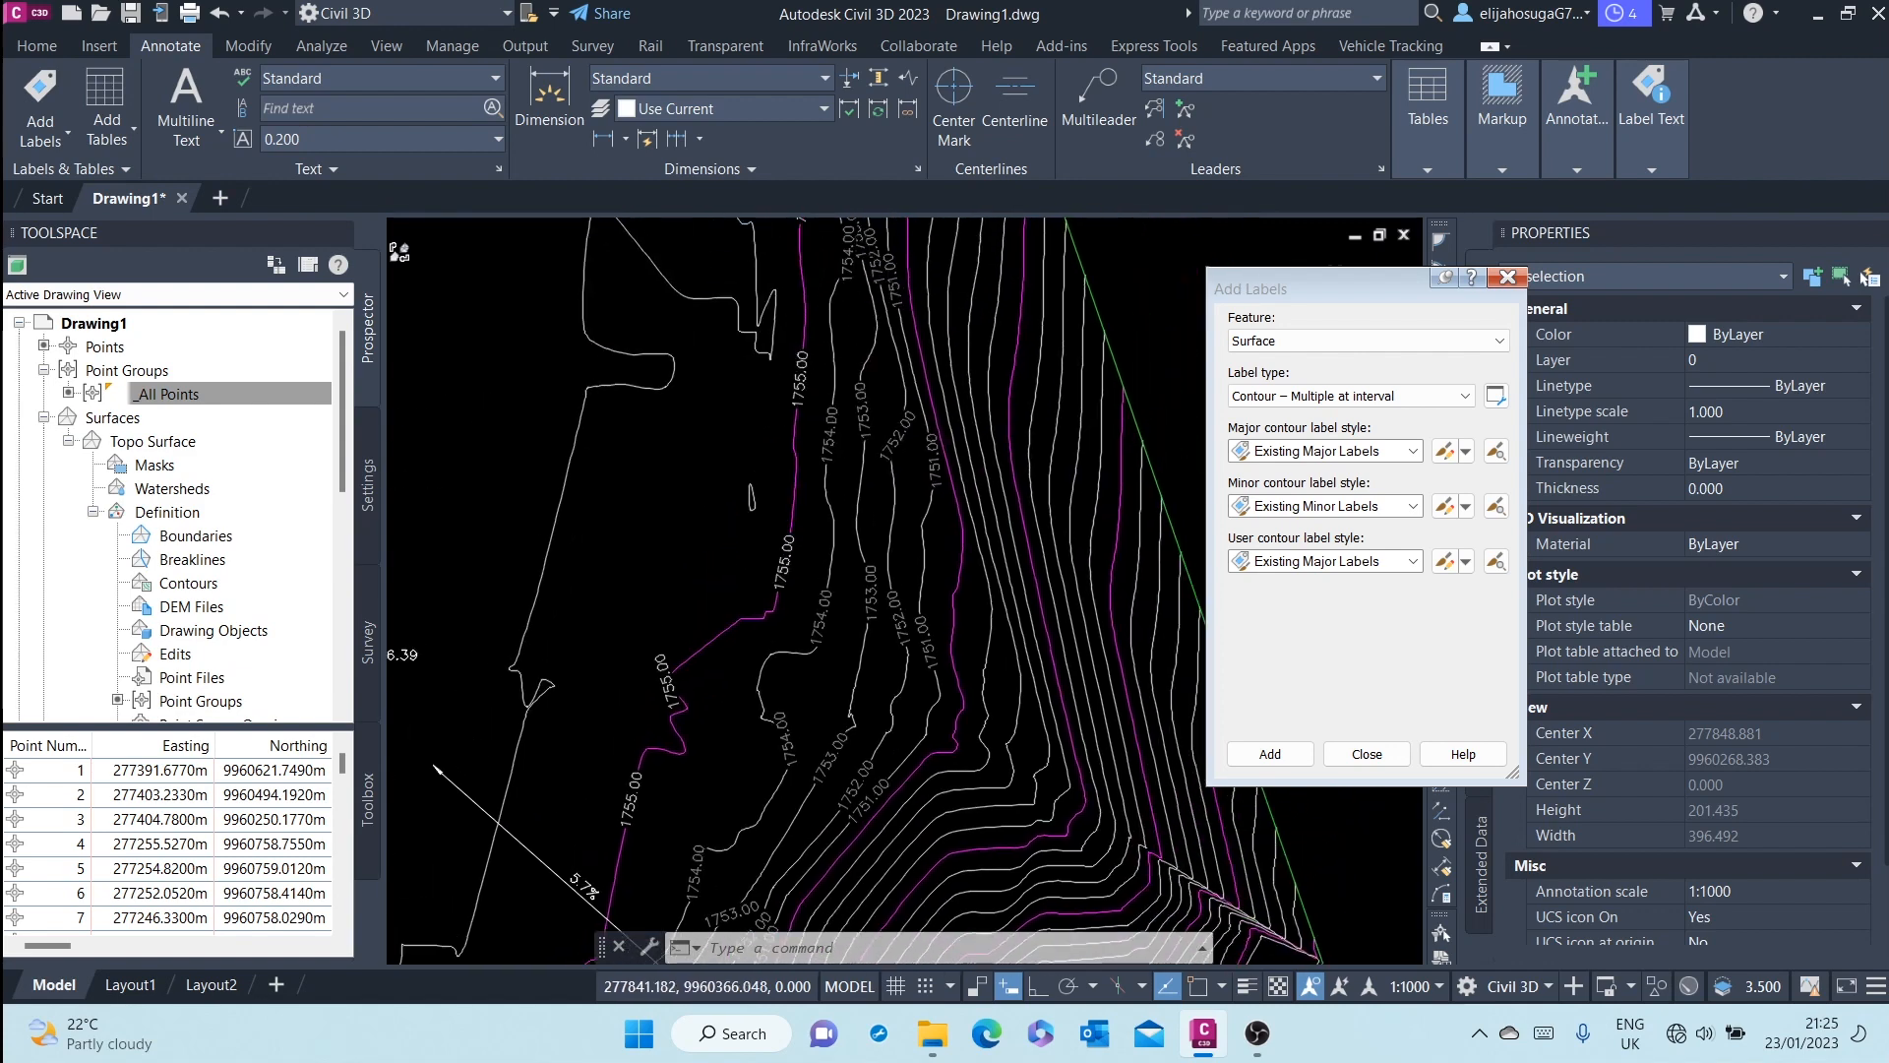
pyautogui.scroll(-4, 809, 502)
pyautogui.scroll(6, 833, 490)
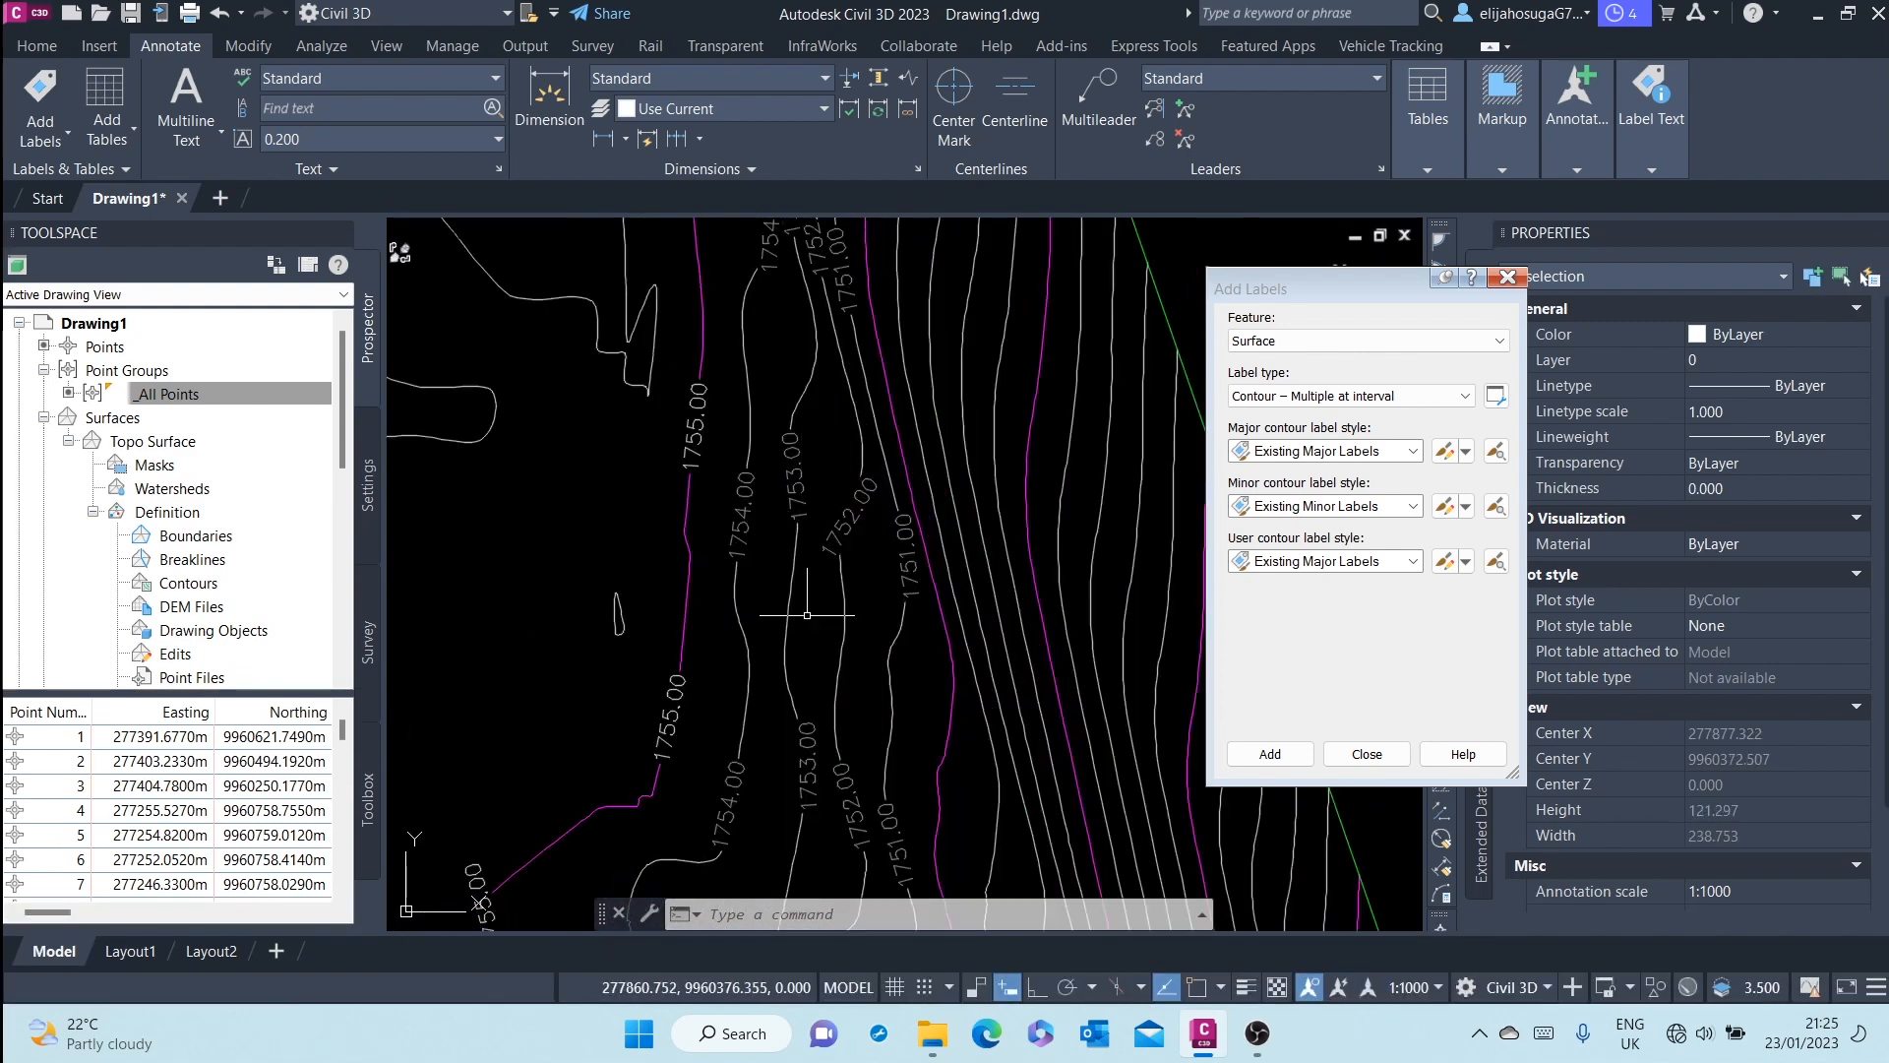
pyautogui.scroll(-1, 821, 728)
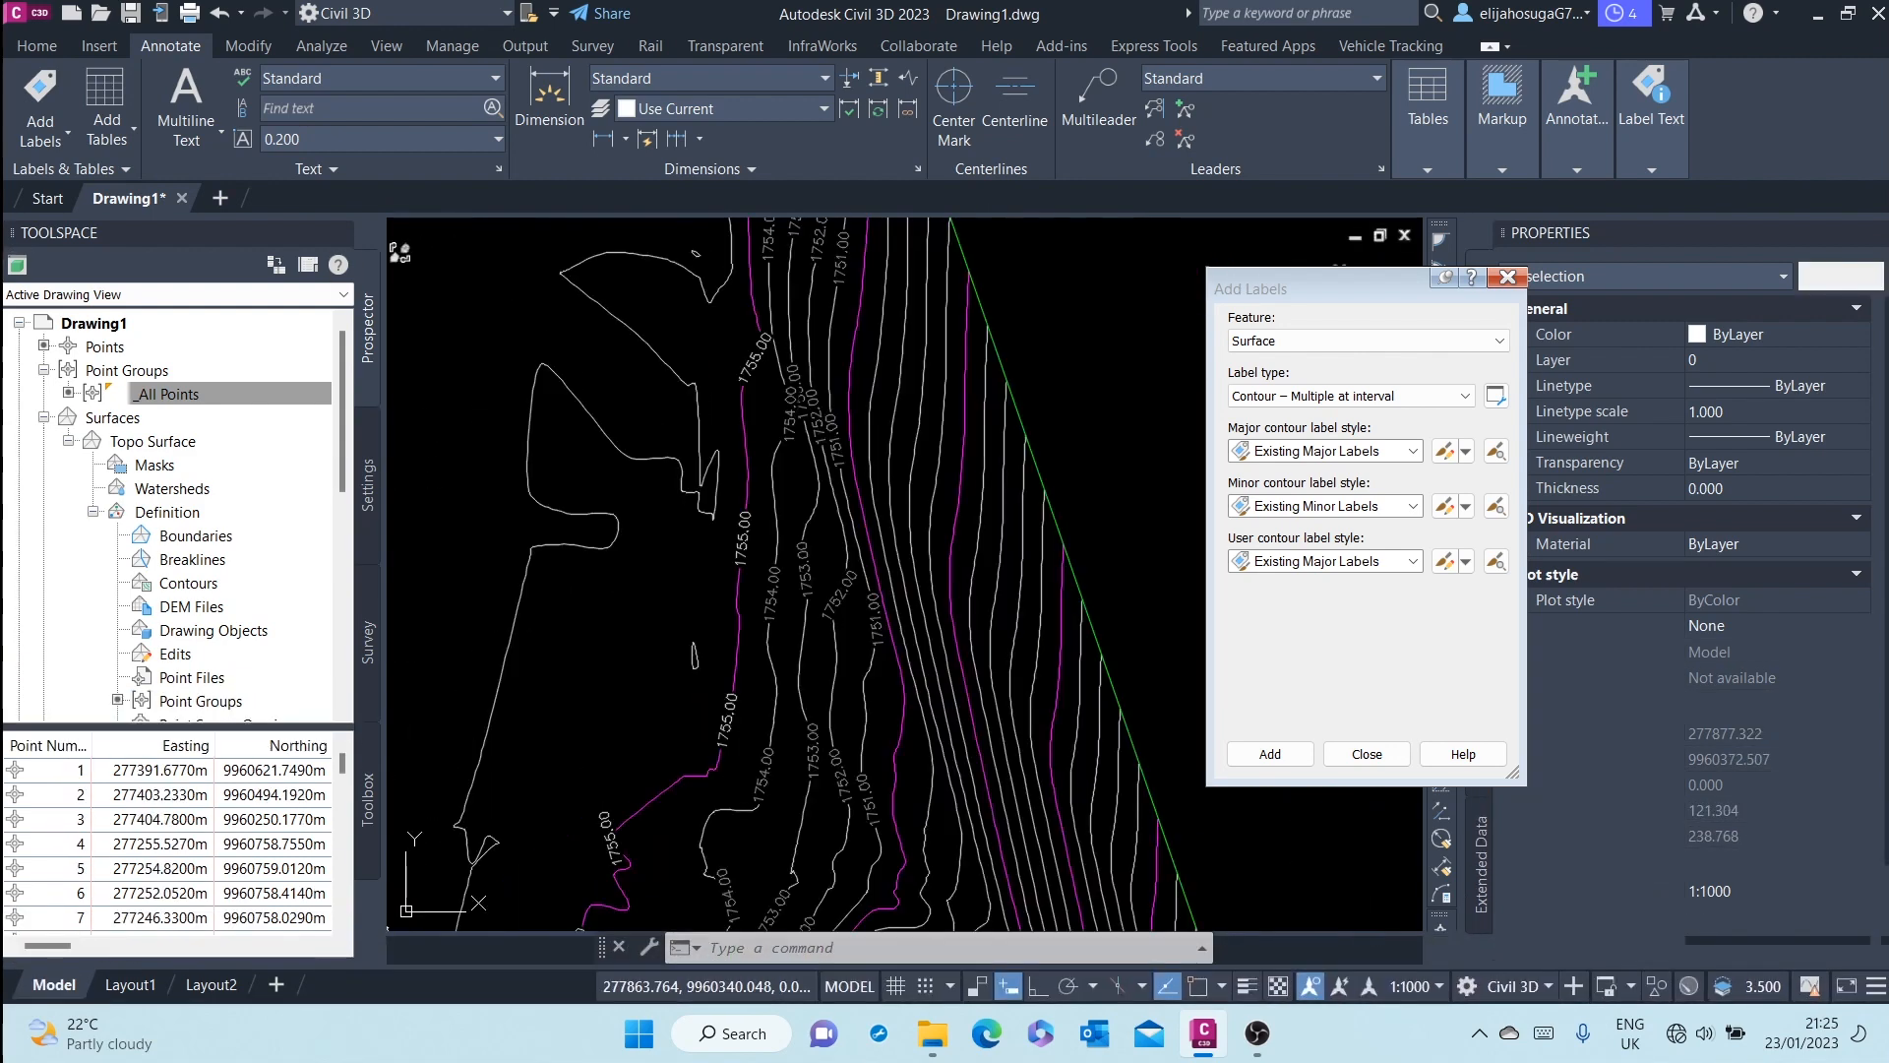
pyautogui.scroll(-6, 901, 673)
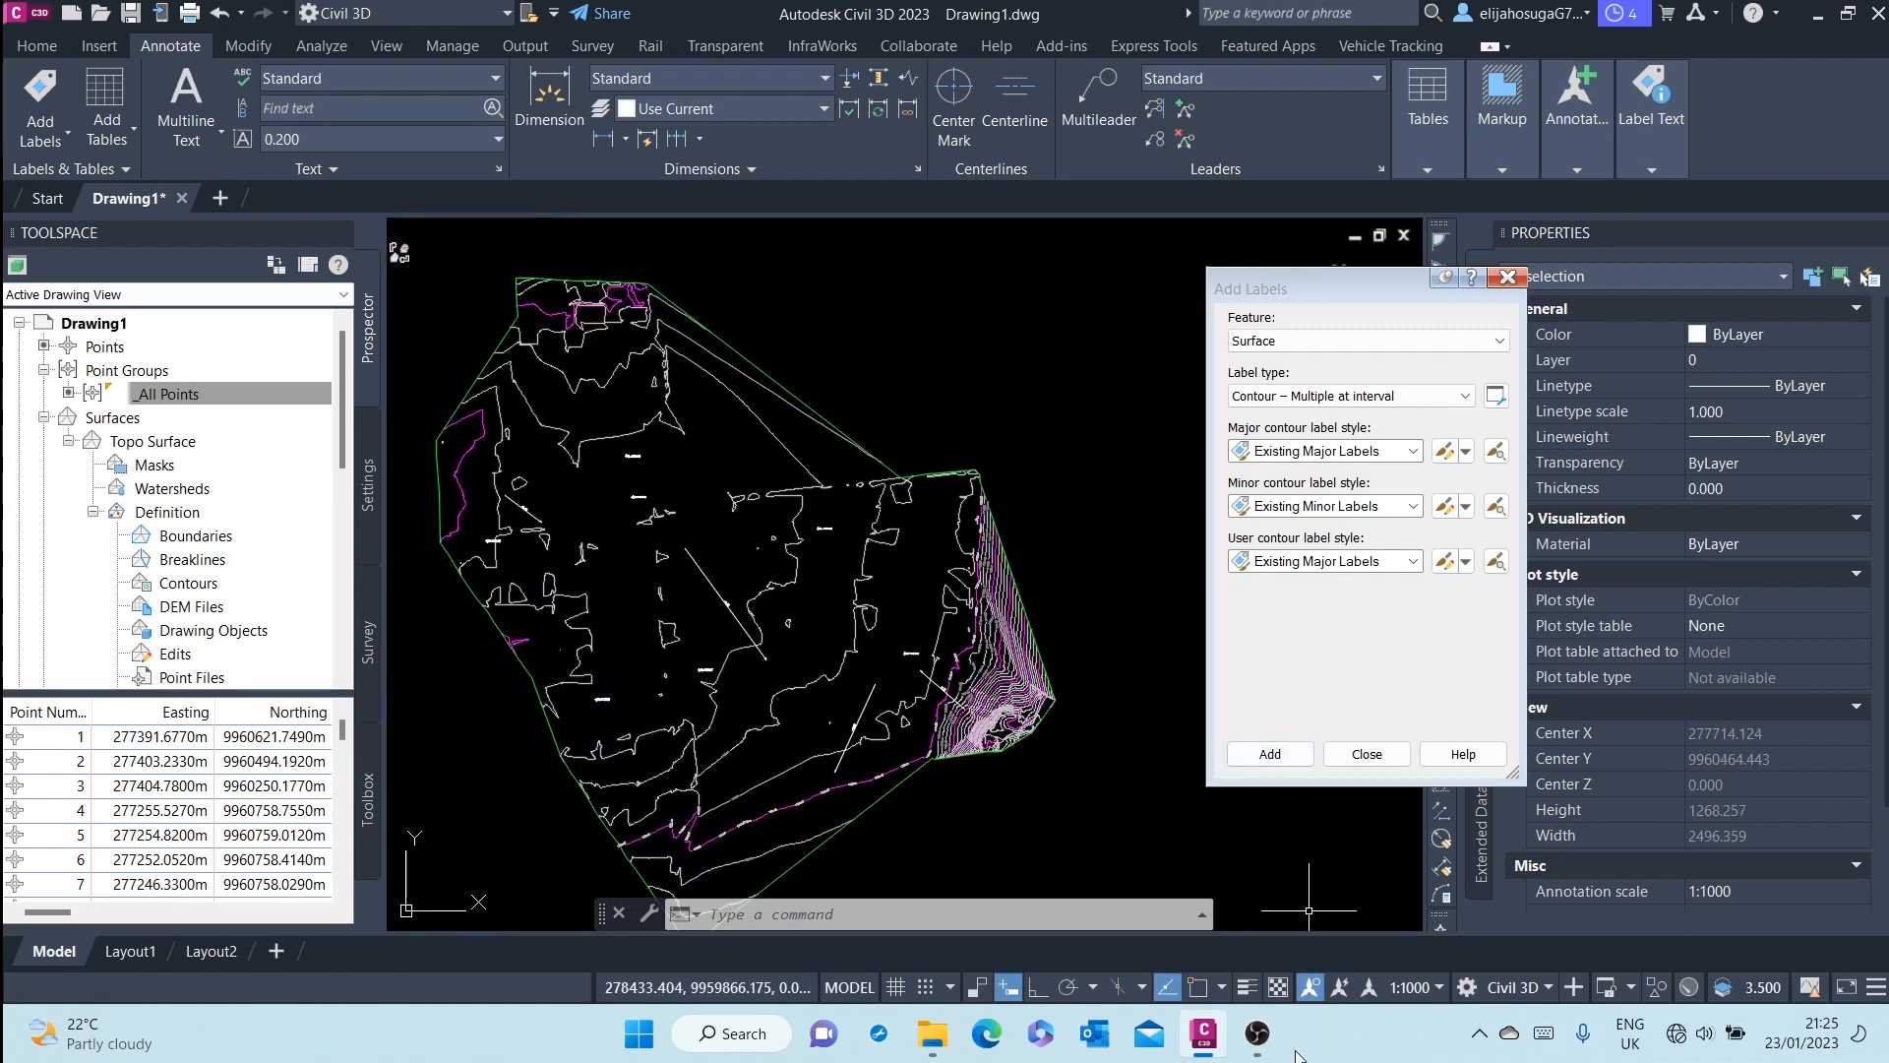
pyautogui.click(1257, 1032)
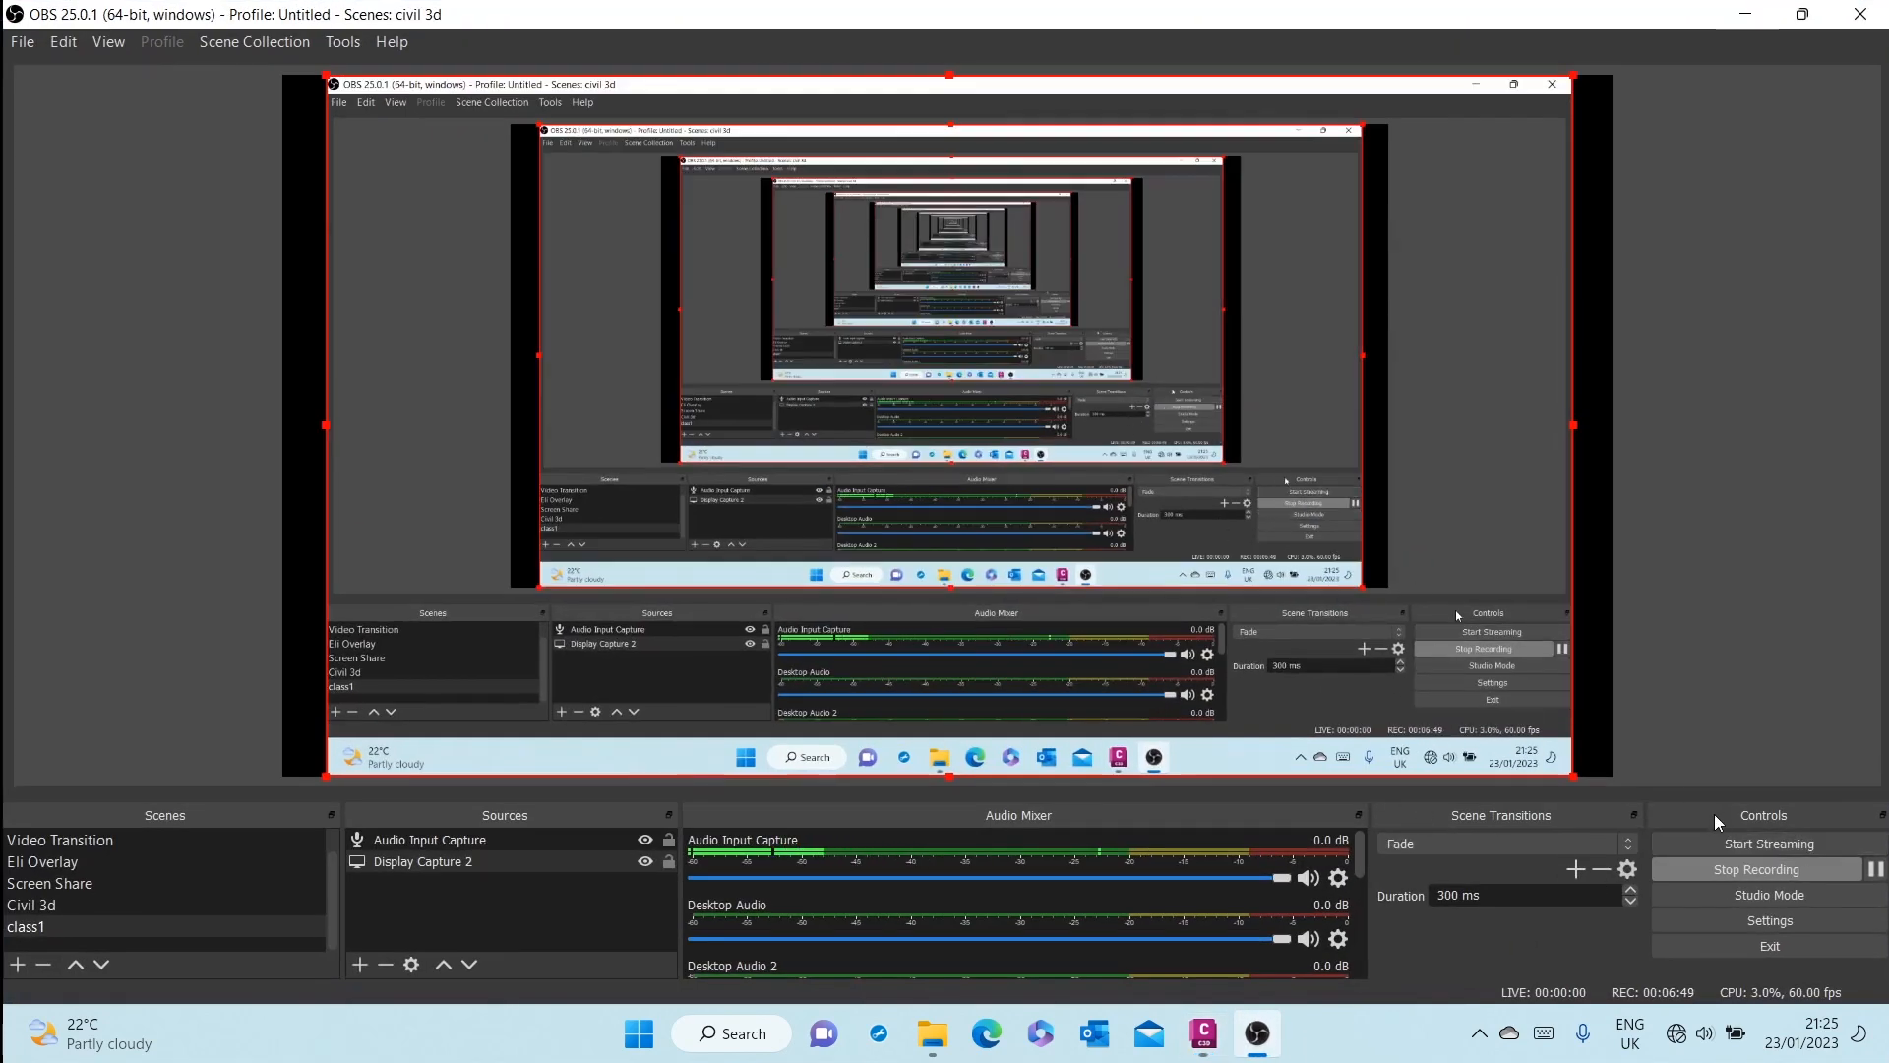